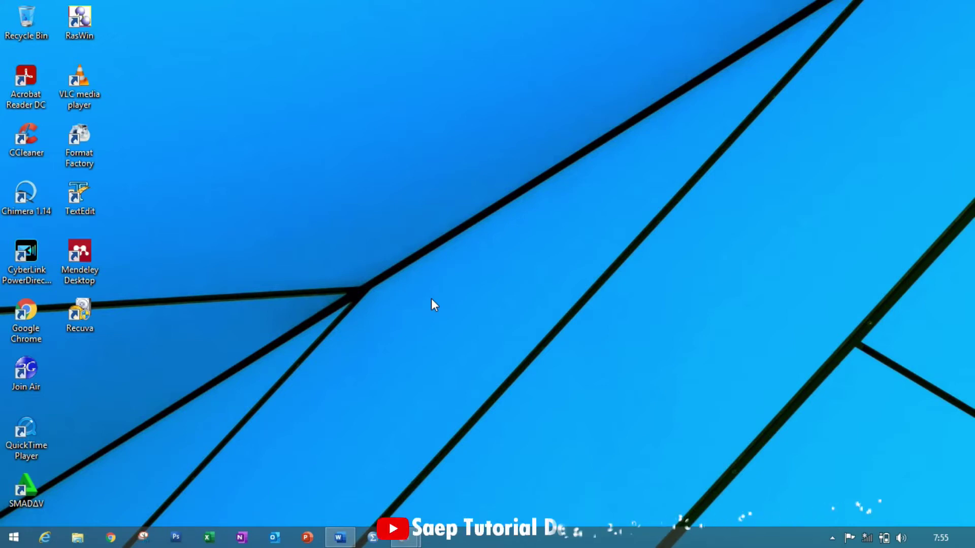
Switch to the blank Word document and insert a new empty equation.
click(339, 537)
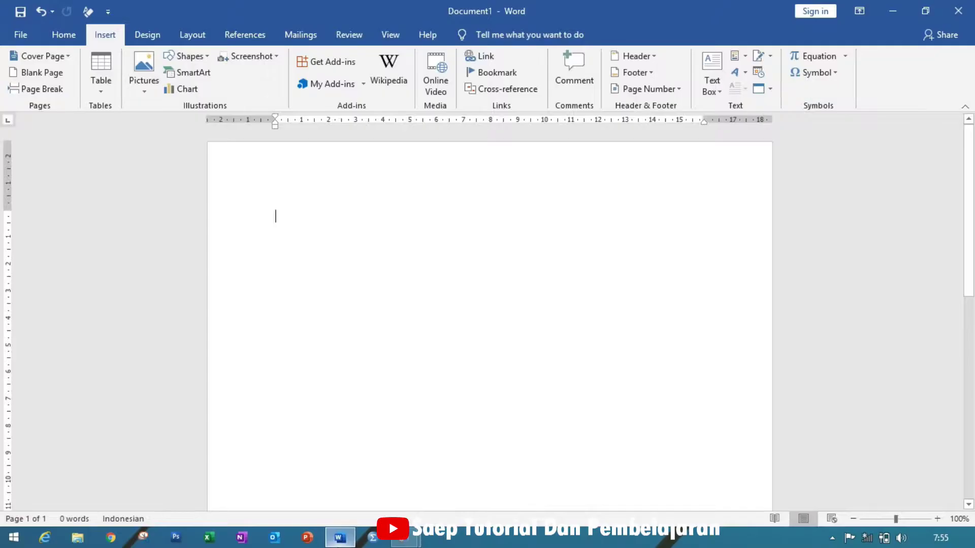
click(63, 35)
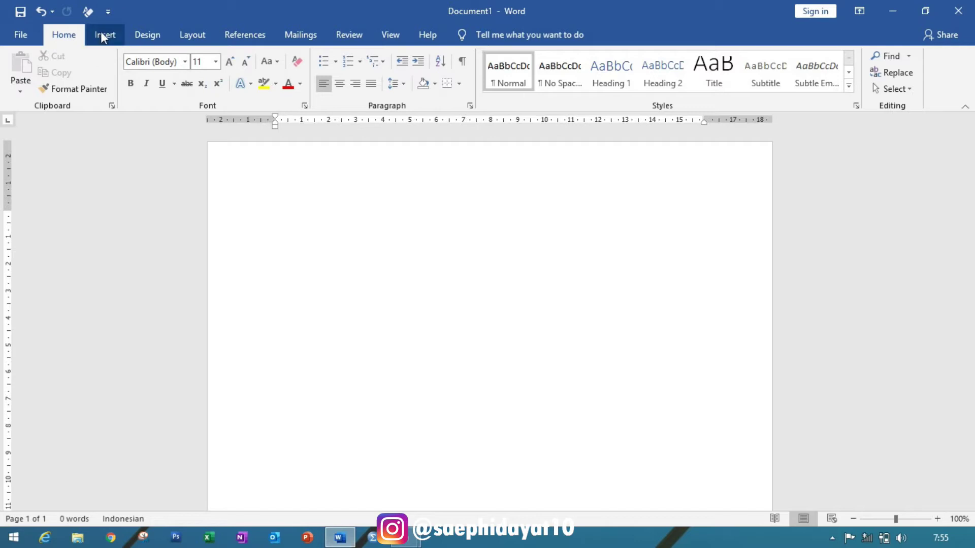
click(104, 36)
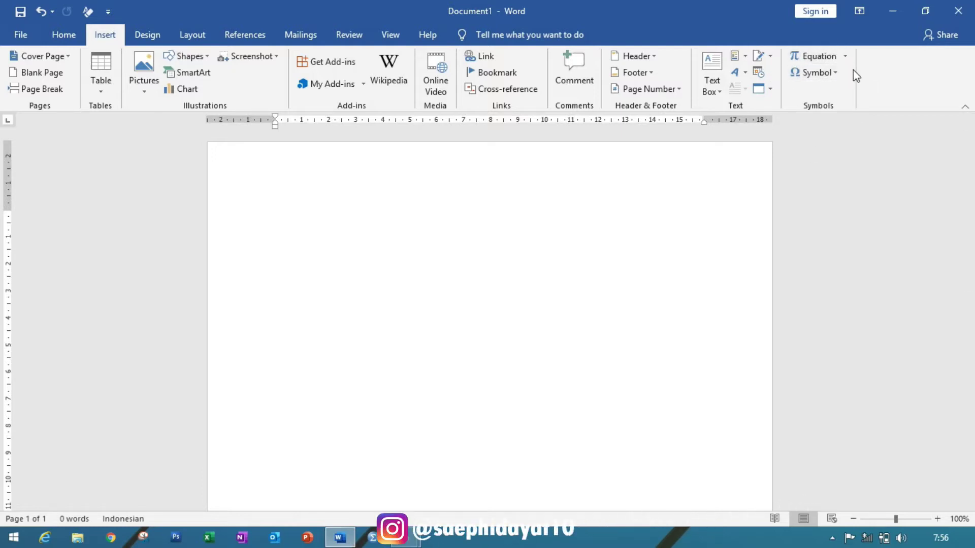
click(803, 56)
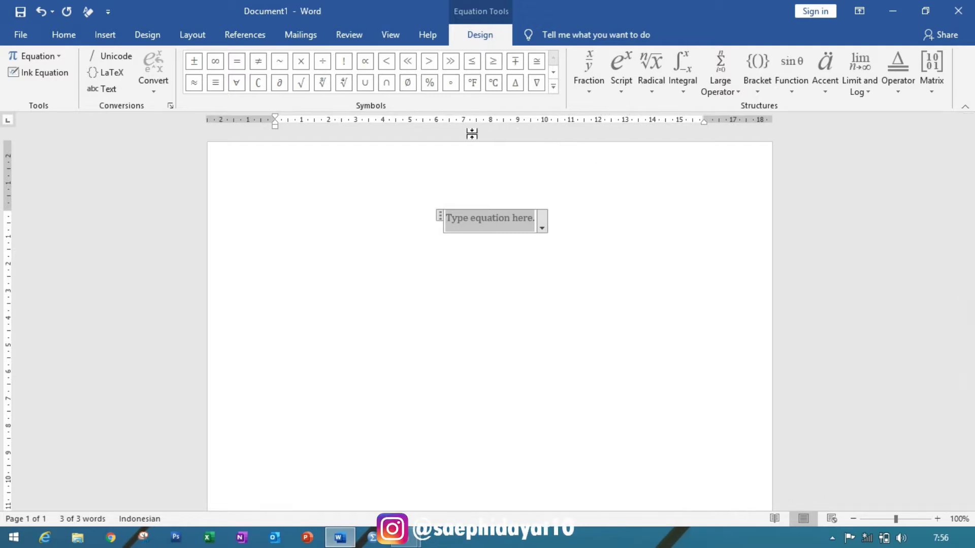
Fill the equation placeholder with the built-in Binomial Theorem equation.
click(64, 52)
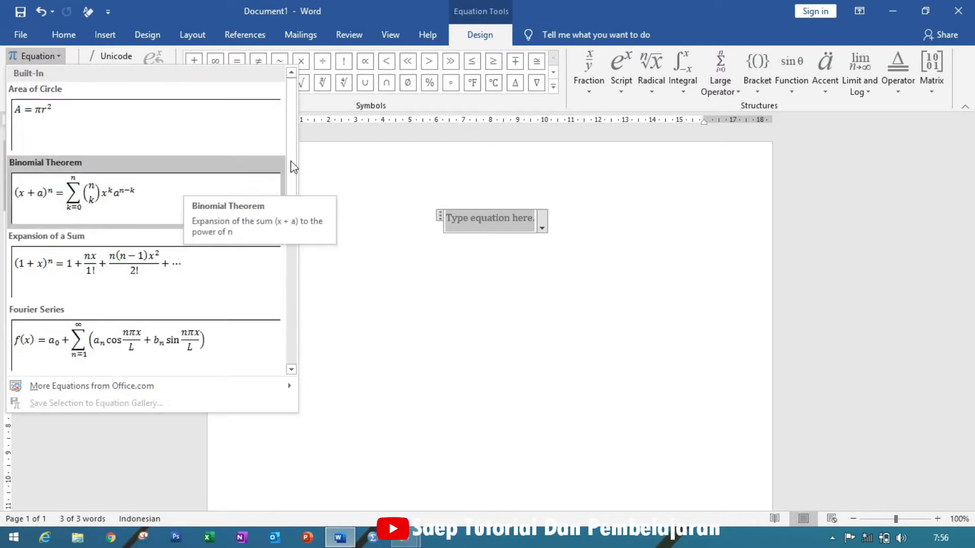
drag(292, 163, 299, 111)
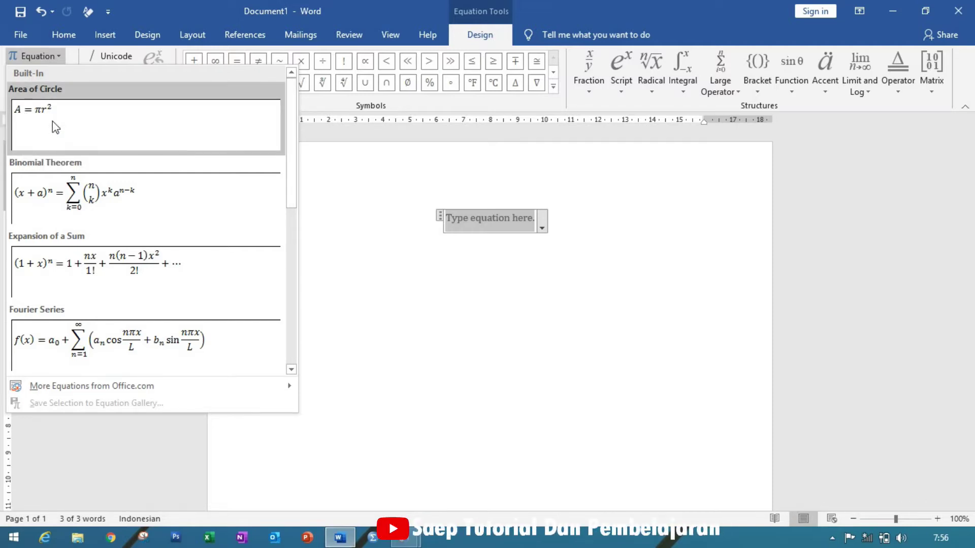
drag(297, 131, 291, 151)
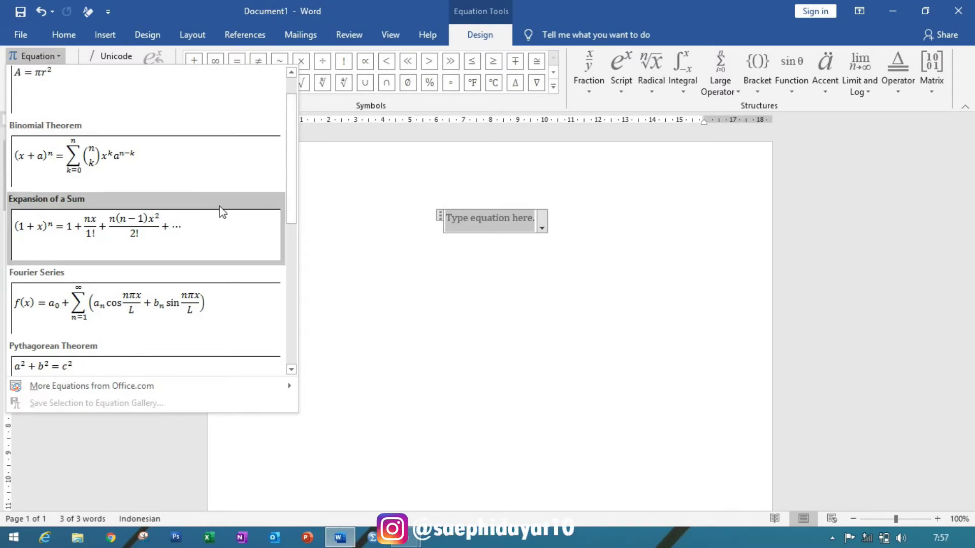
drag(292, 178, 281, 135)
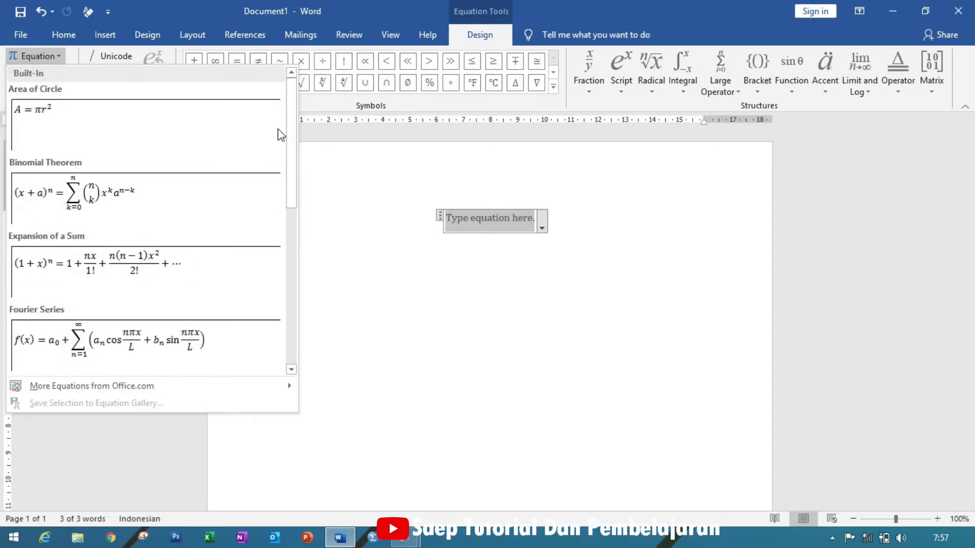
click(87, 213)
Replace the x inside the parentheses on the equation's left side with n.
click(440, 227)
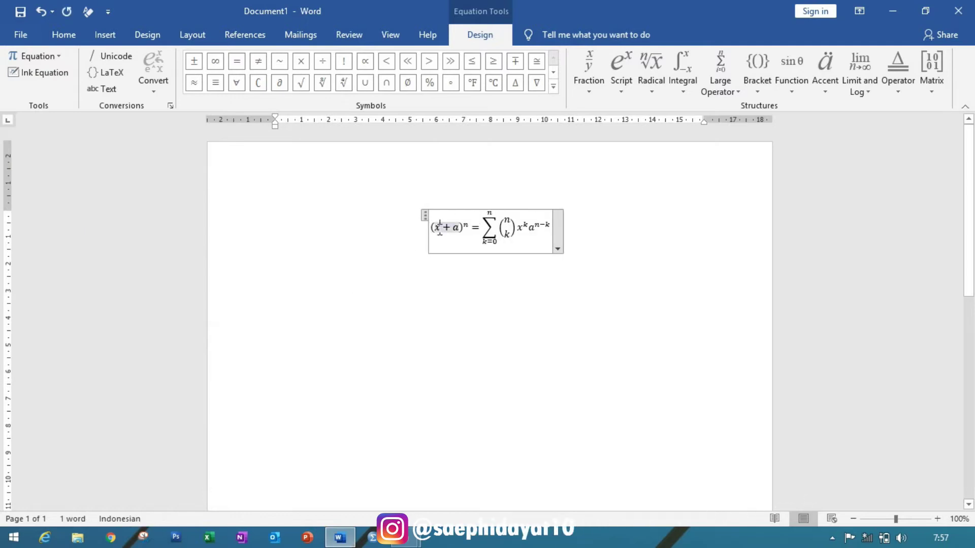
key(BackSpace)
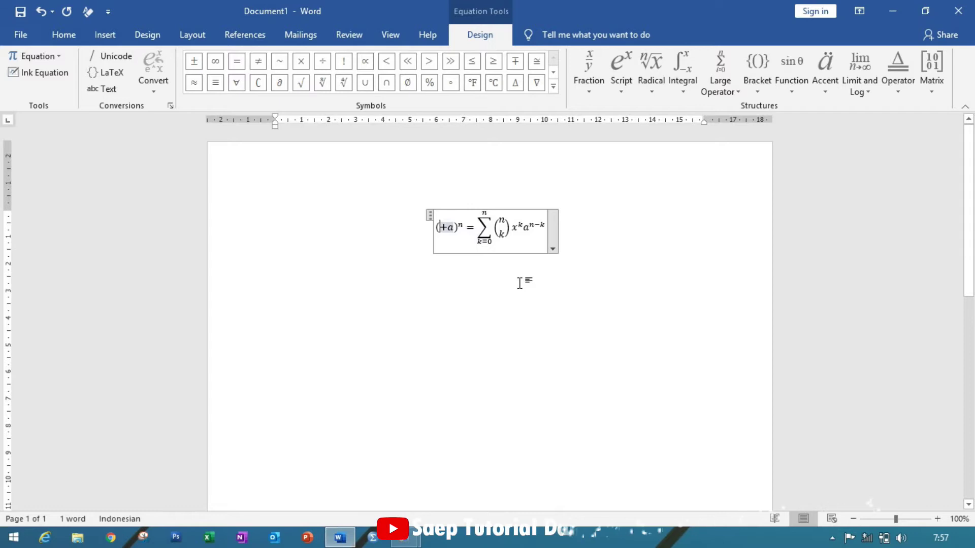
text(n)
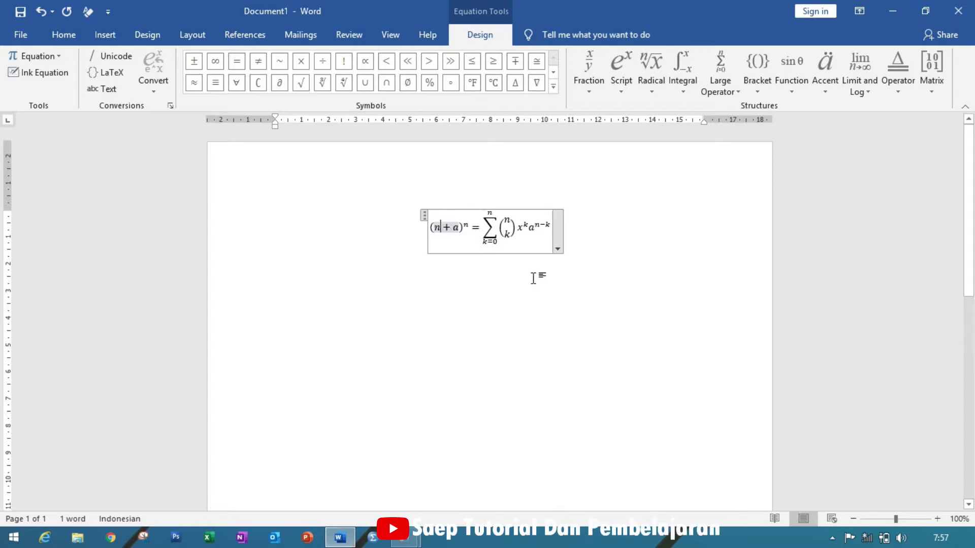
Duplicate the whole binomial equation onto the line below it.
click(470, 227)
click(438, 230)
drag(429, 226, 520, 231)
key(ctrl+x)
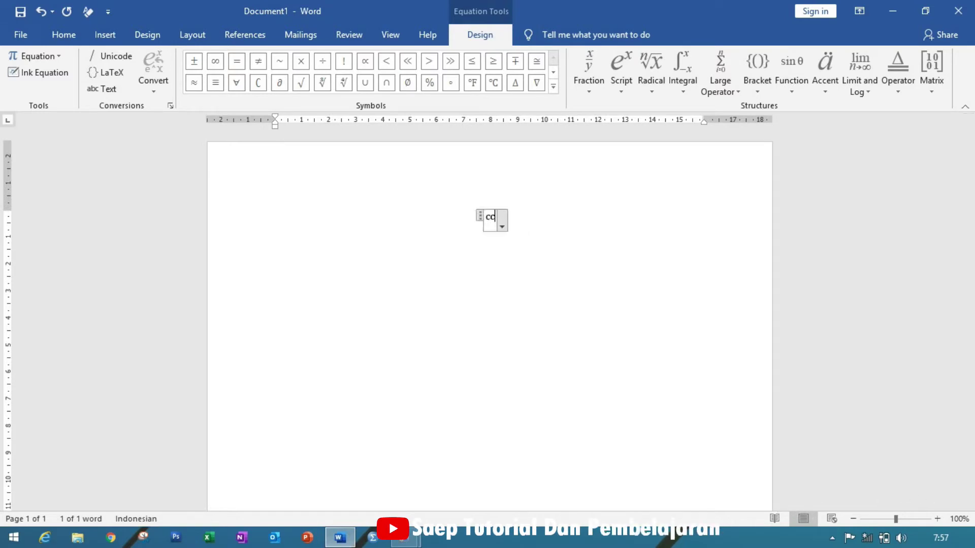
key(ctrl+v)
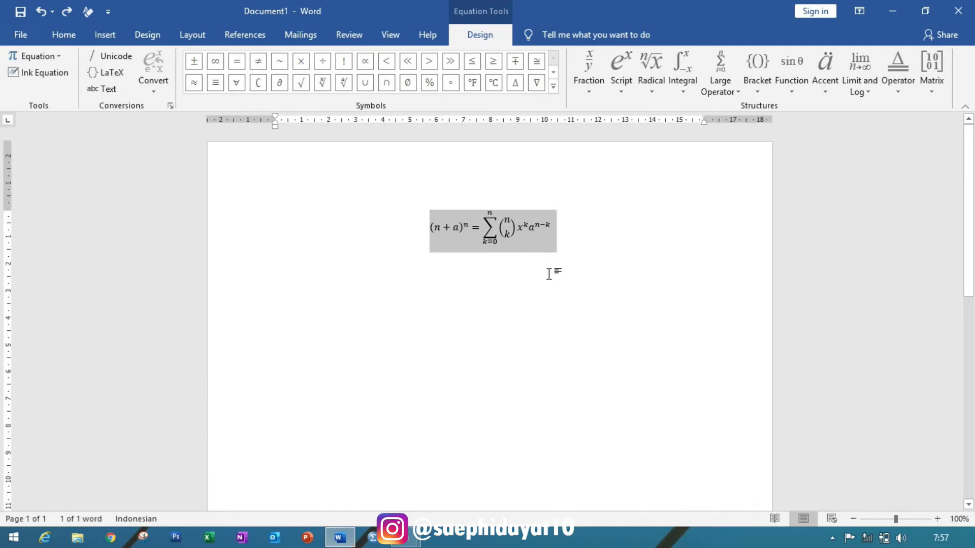
click(531, 288)
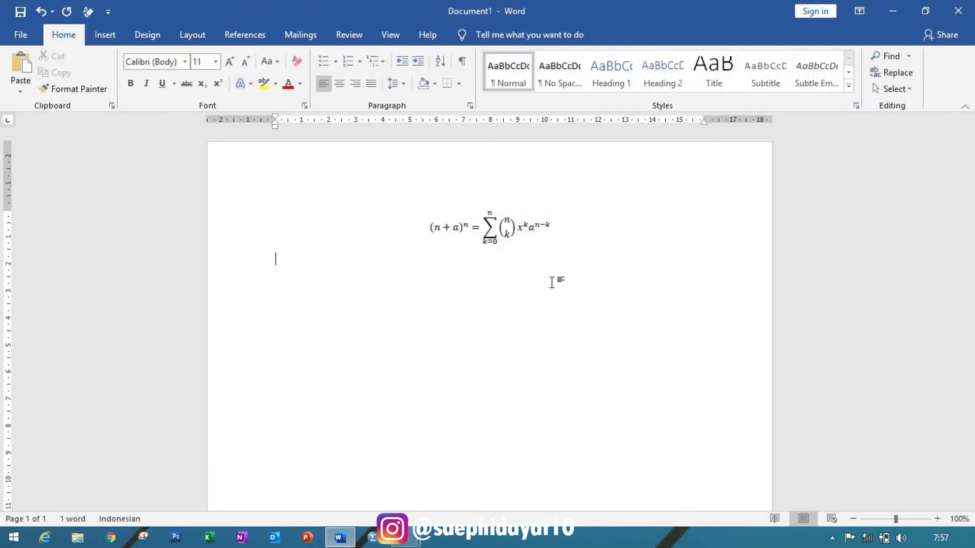
key(ctrl+v)
Change the left side of the lower equation to (4 + 3) with exponent 2.
click(441, 272)
key(BackSpace)
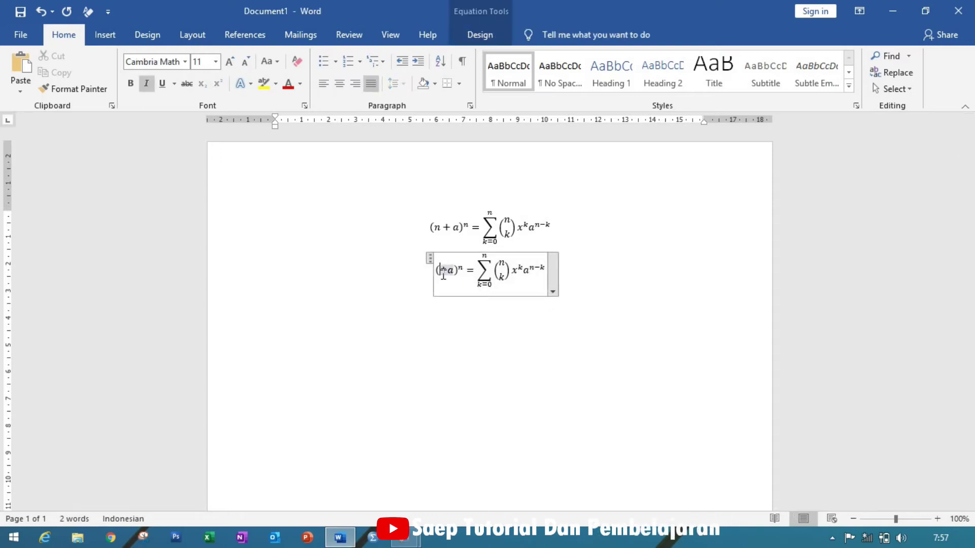
text(4)
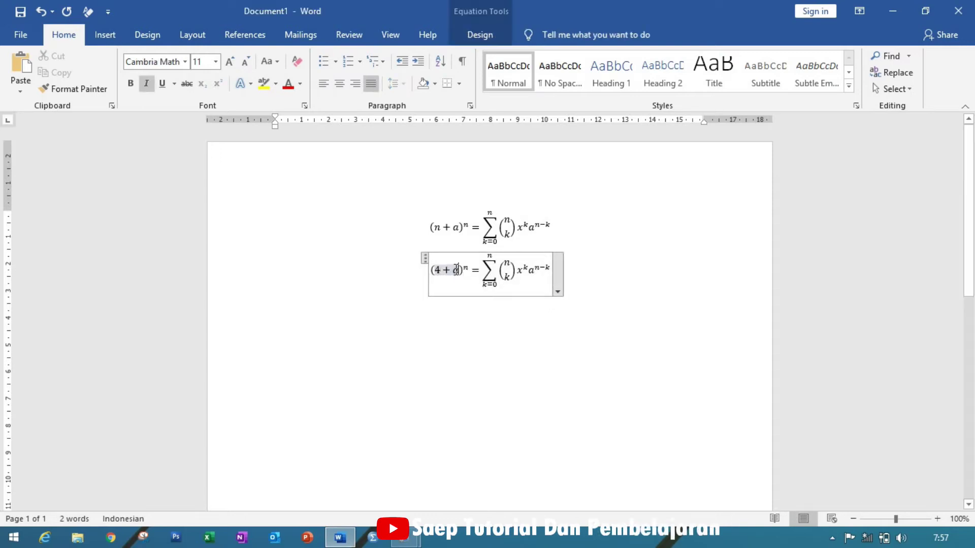
key(BackSpace)
text(3)
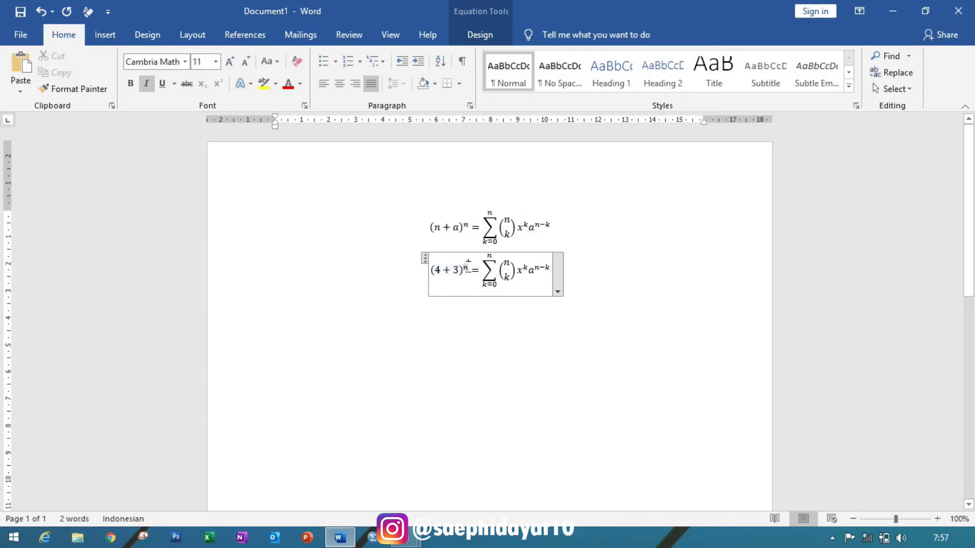
click(467, 265)
key(BackSpace)
text(2)
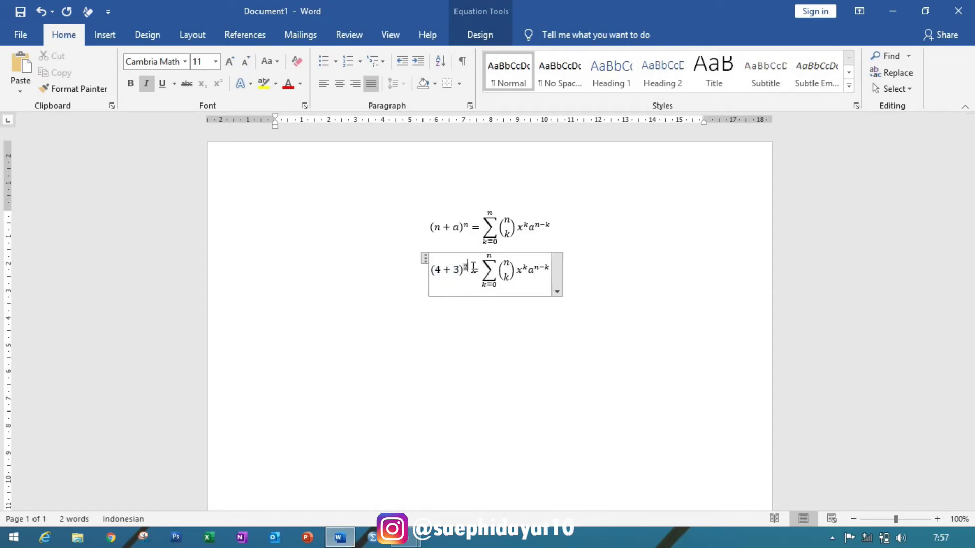
Set the upper limit of the summation in the lower equation to 8.
click(491, 257)
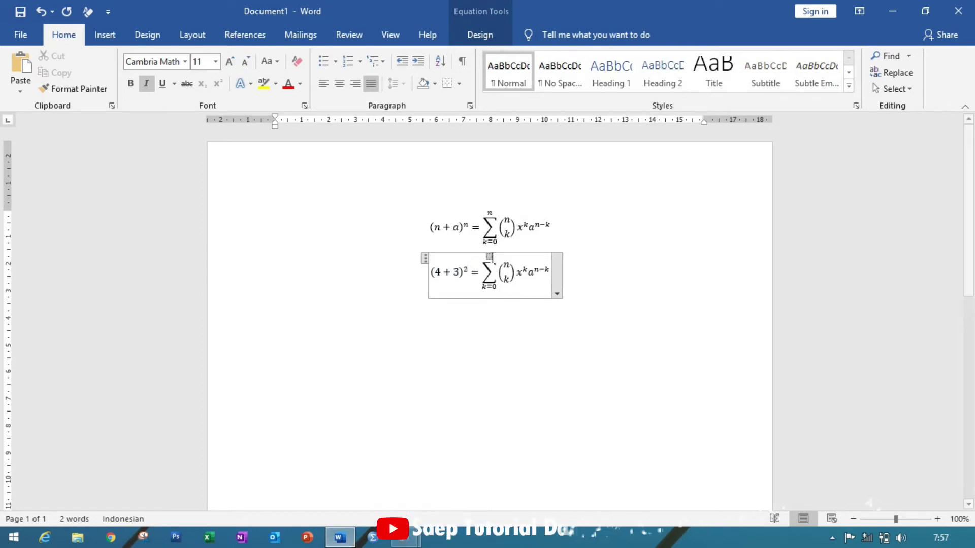
key(BackSpace)
text(8)
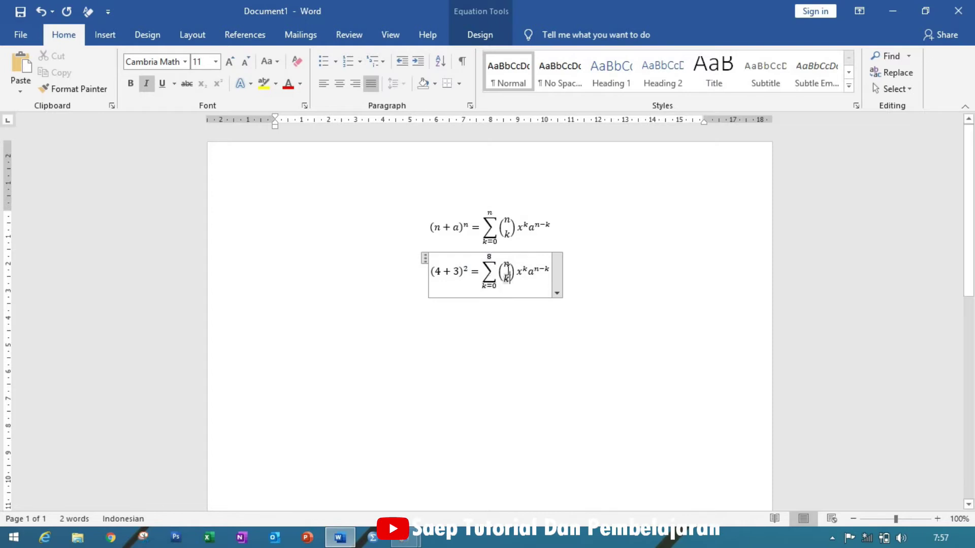
Replace the binomial coefficient in the lower equation with 9 over 7.
click(509, 278)
key(BackSpace)
text(7)
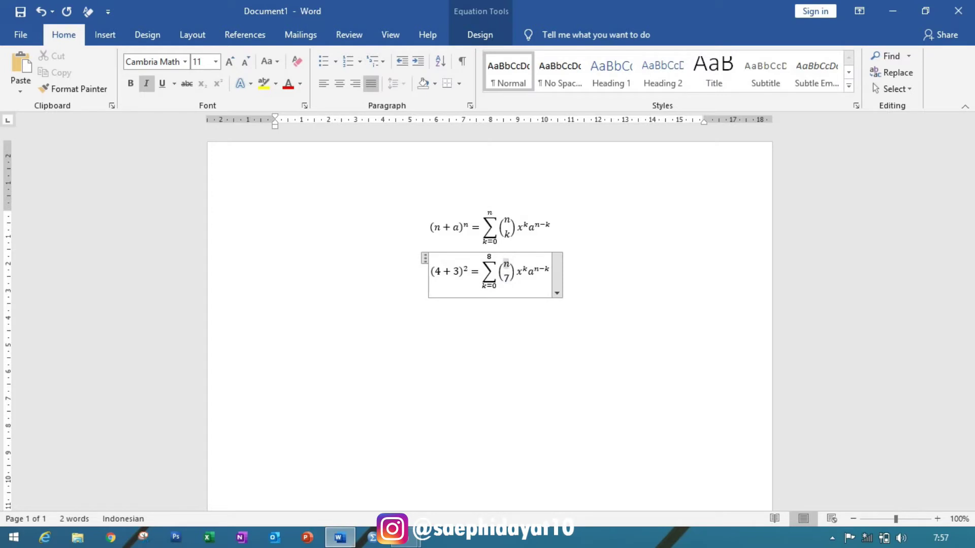
click(509, 264)
text(9)
click(510, 268)
key(BackSpace)
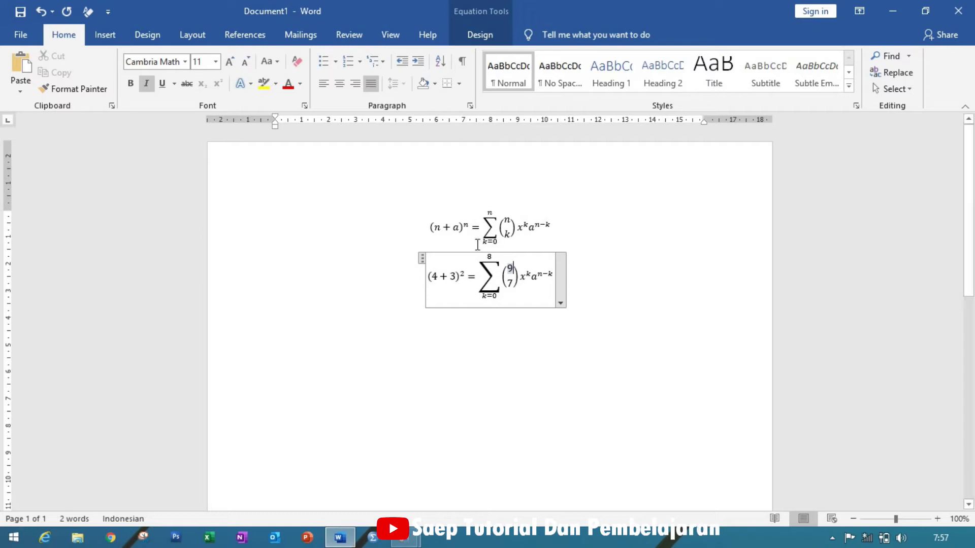
Look through the built-in equation gallery and the full set of Basic Math symbols.
click(477, 40)
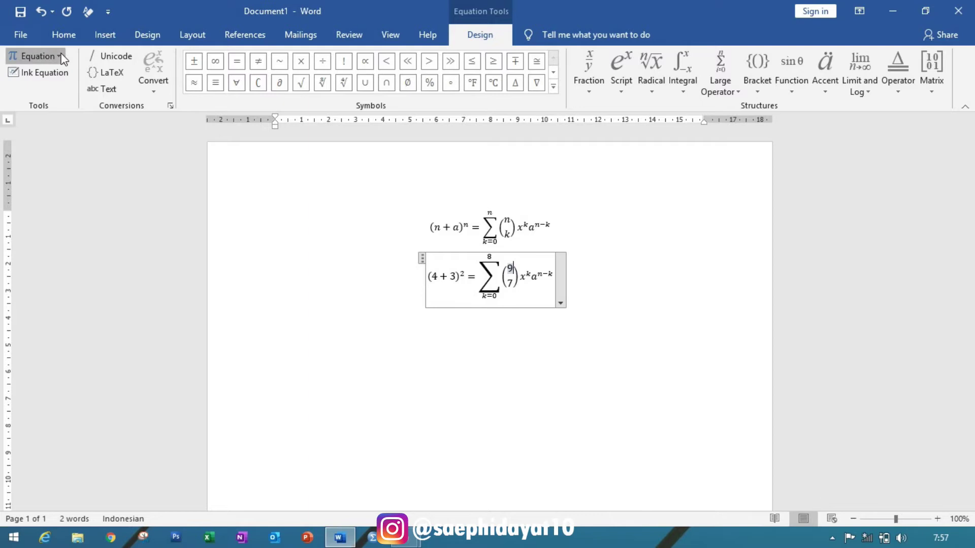
click(60, 56)
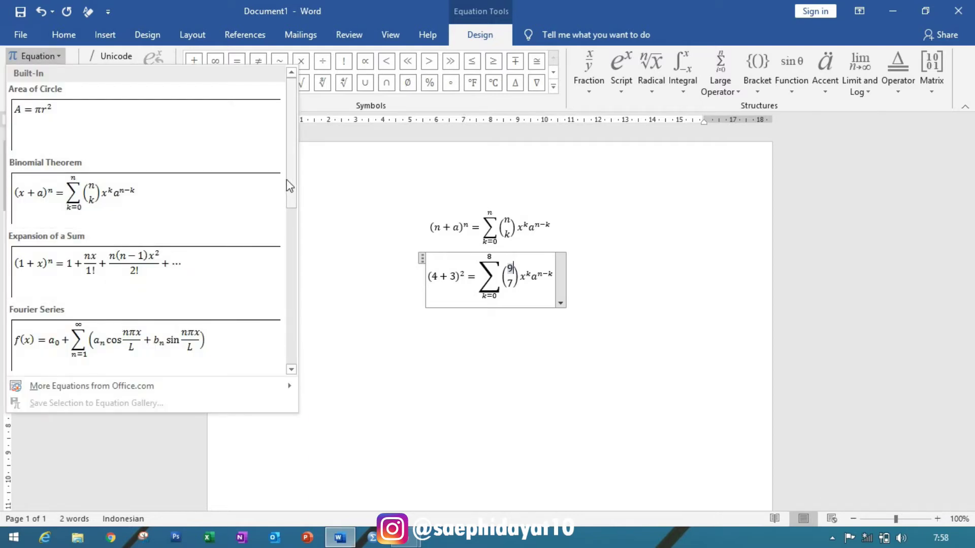
mouse_move(288, 166)
mouse_down()
mouse_move(285, 386)
mouse_move(287, 136)
mouse_move(292, 375)
mouse_move(292, 151)
mouse_up()
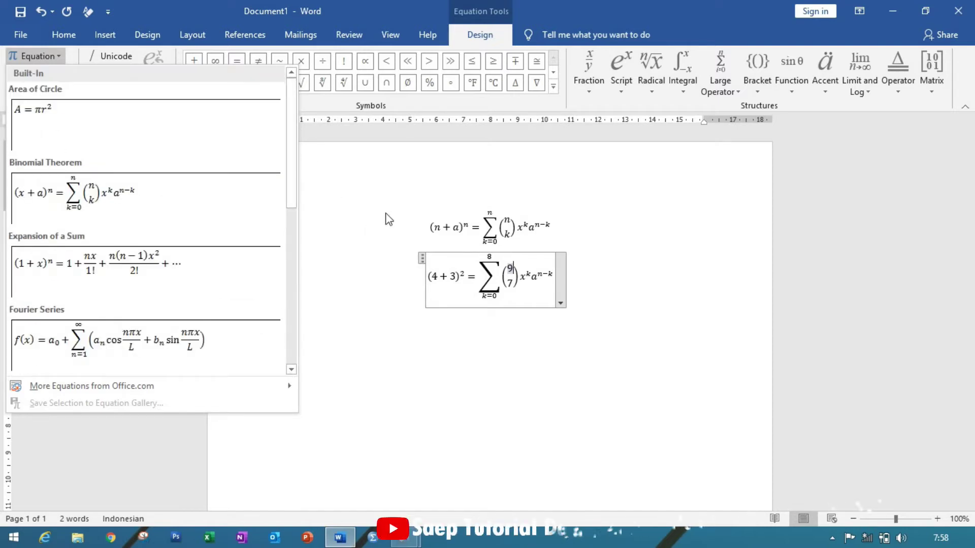
click(321, 183)
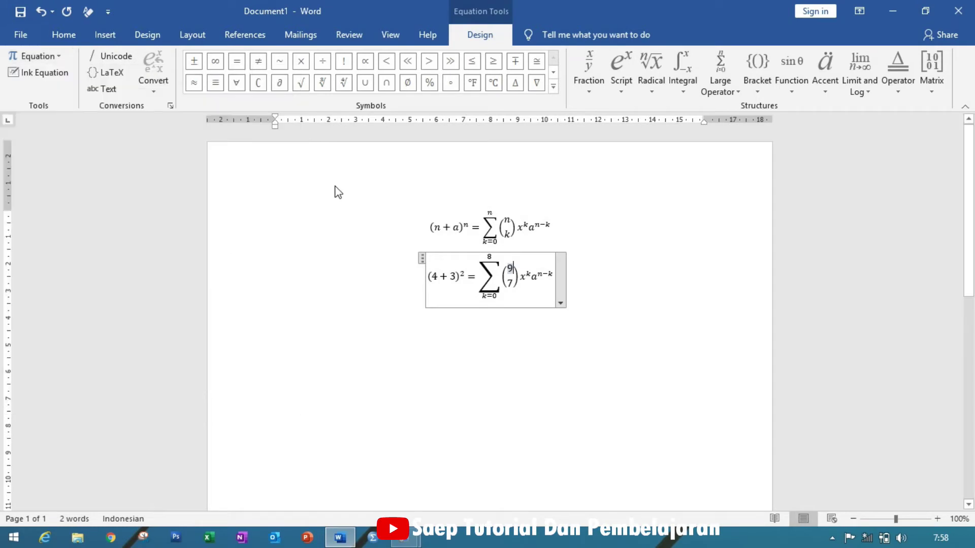
click(57, 56)
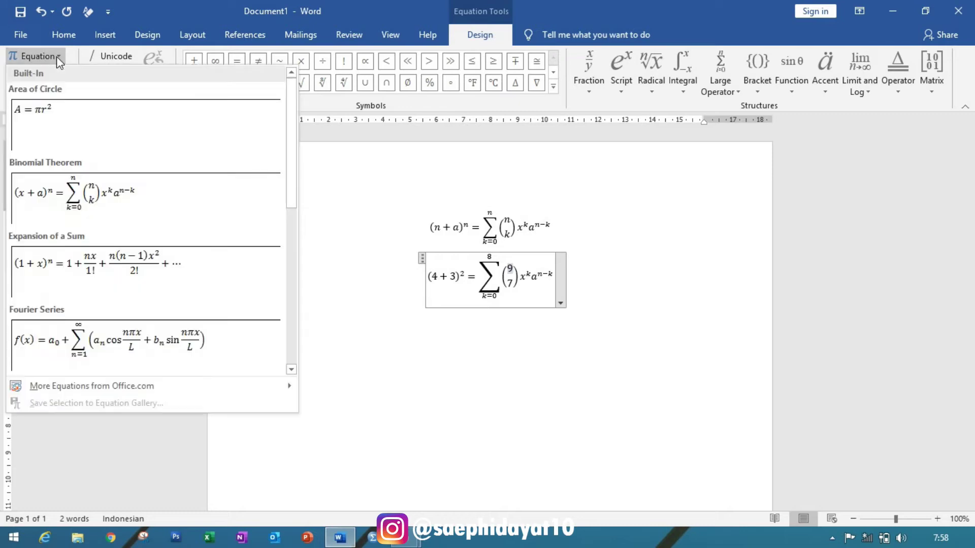
click(338, 259)
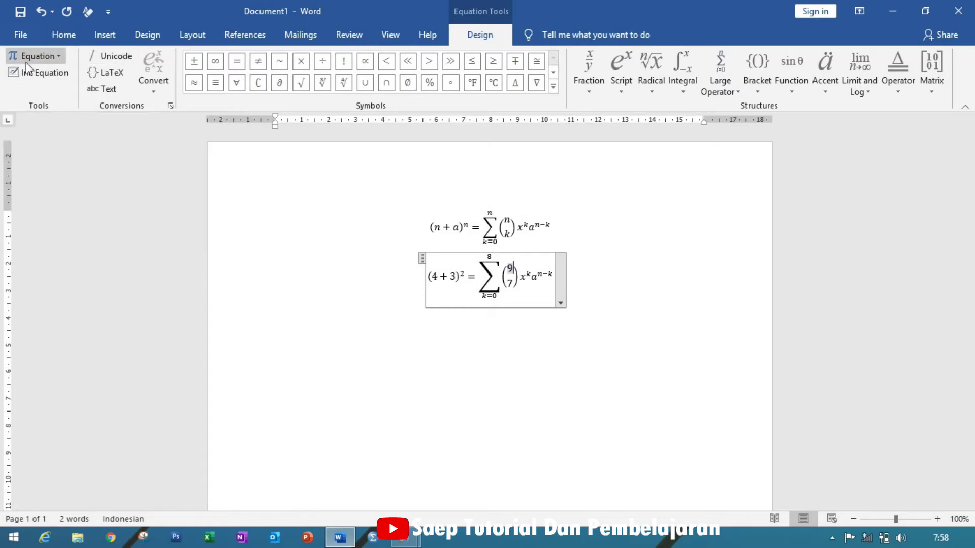
click(57, 56)
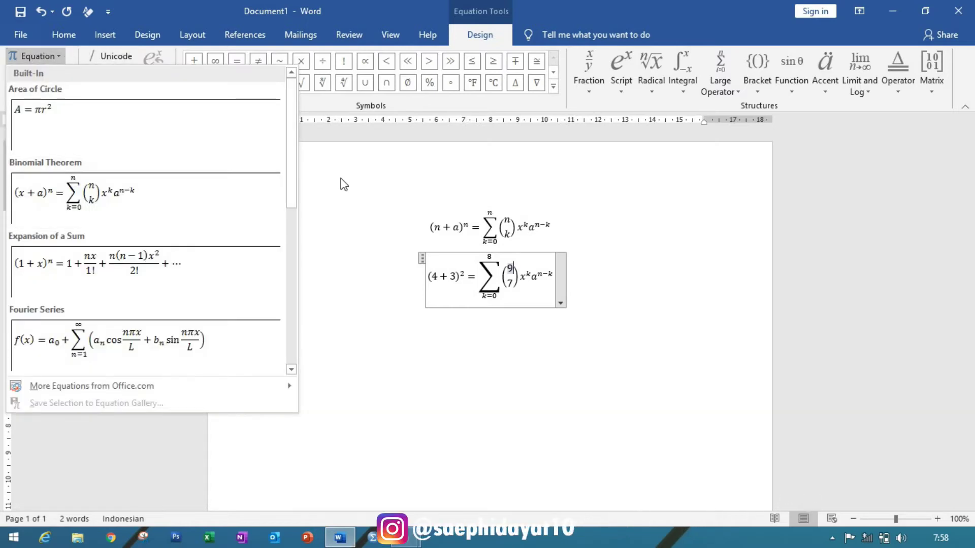
click(343, 184)
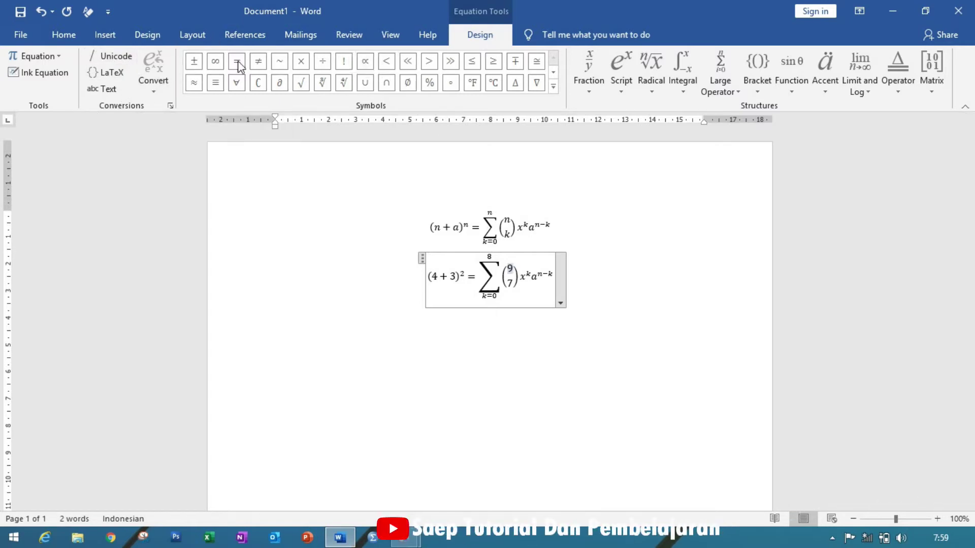
click(553, 86)
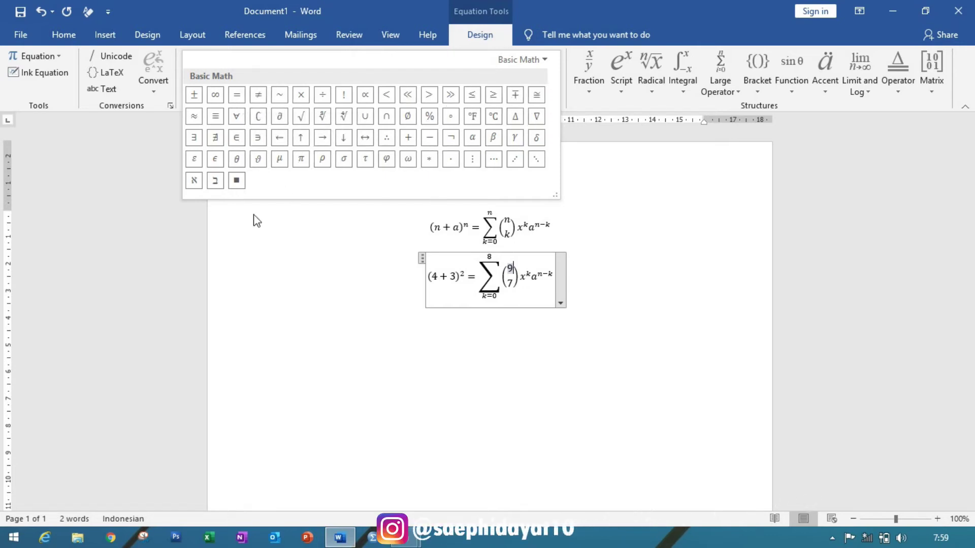
click(256, 260)
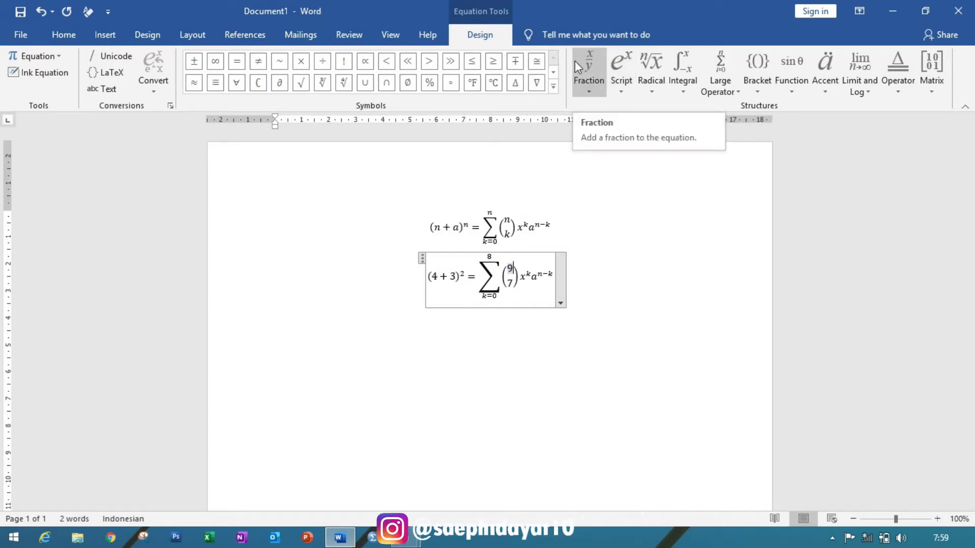
Try adding an empty stacked fraction beside the 9 in the lower equation, and return the cursor to the line below.
click(583, 84)
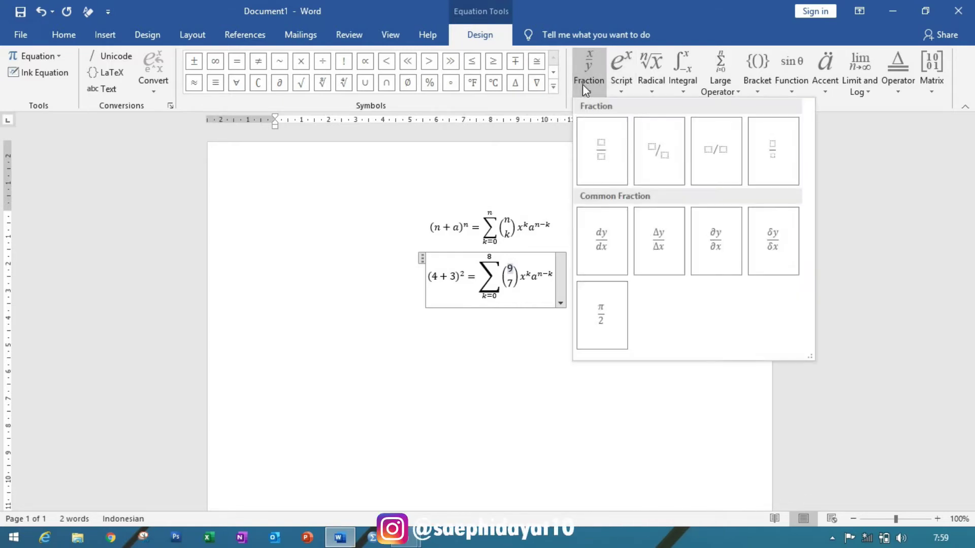
click(602, 148)
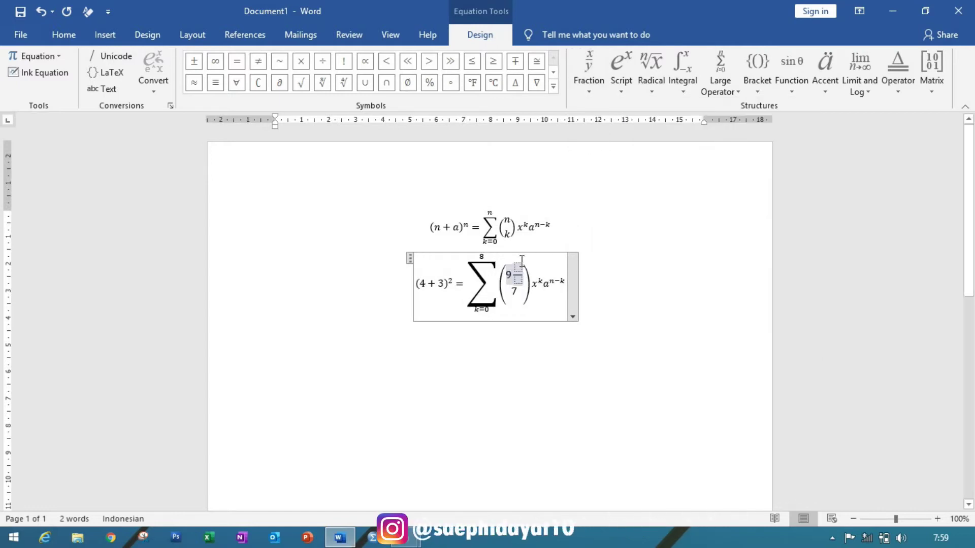
click(450, 385)
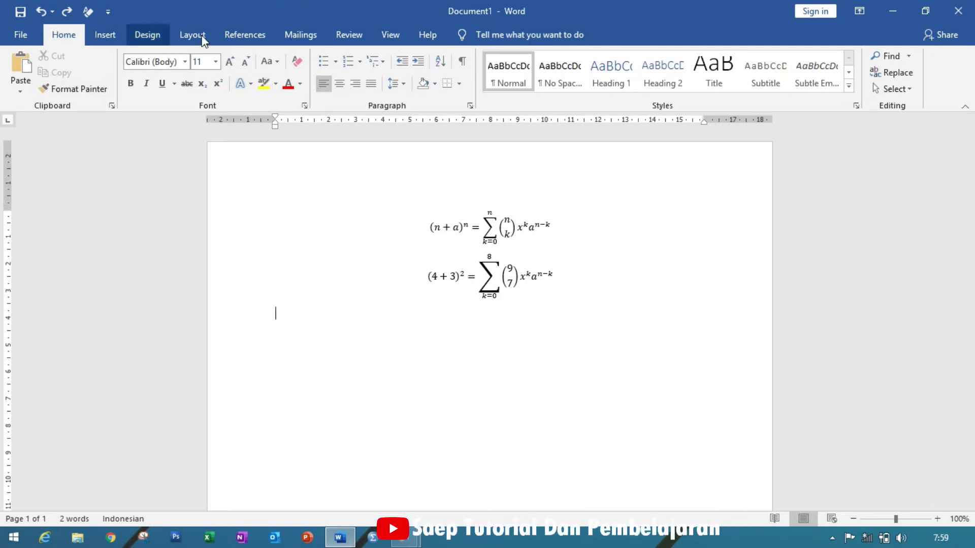
Insert a new equation below the two summation equations containing a stacked fraction of 5 over 8.
click(105, 34)
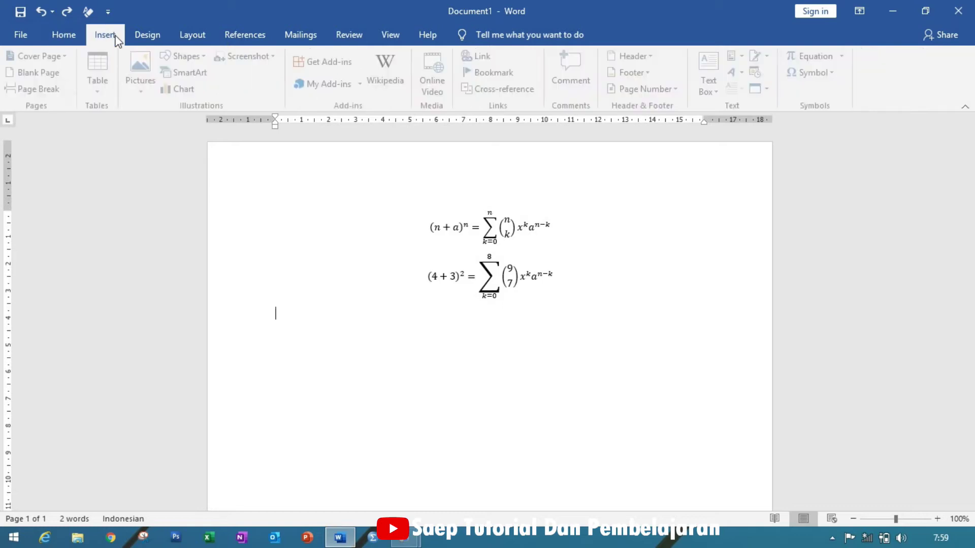
click(846, 57)
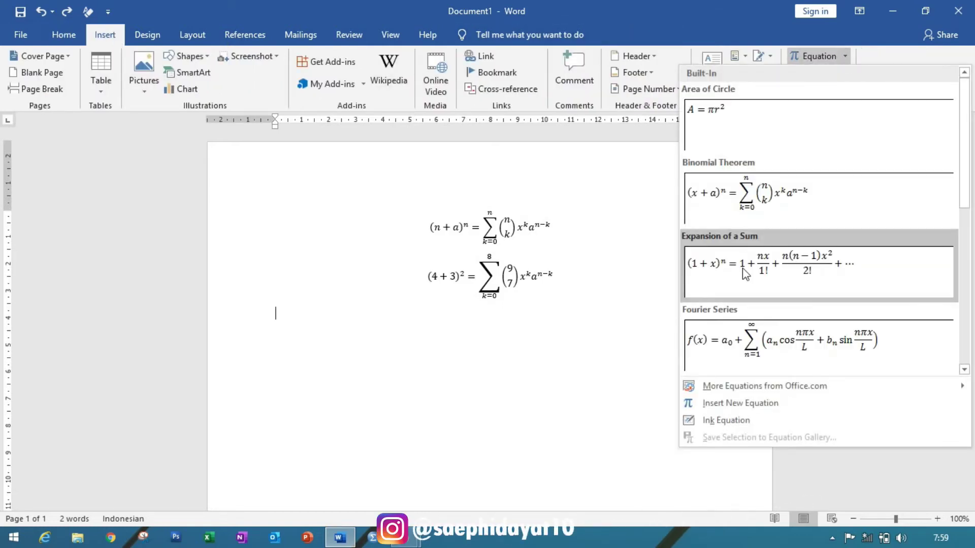
mouse_move(714, 388)
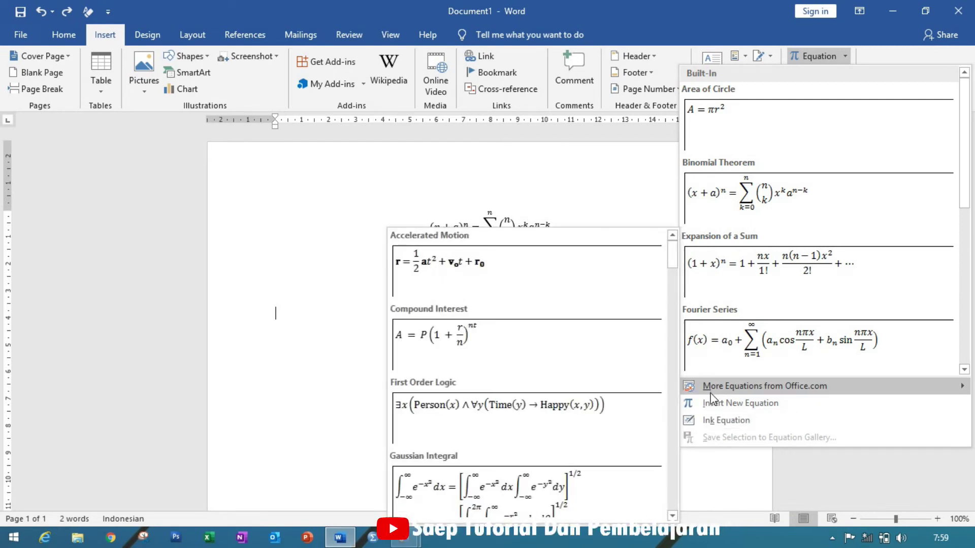
click(811, 56)
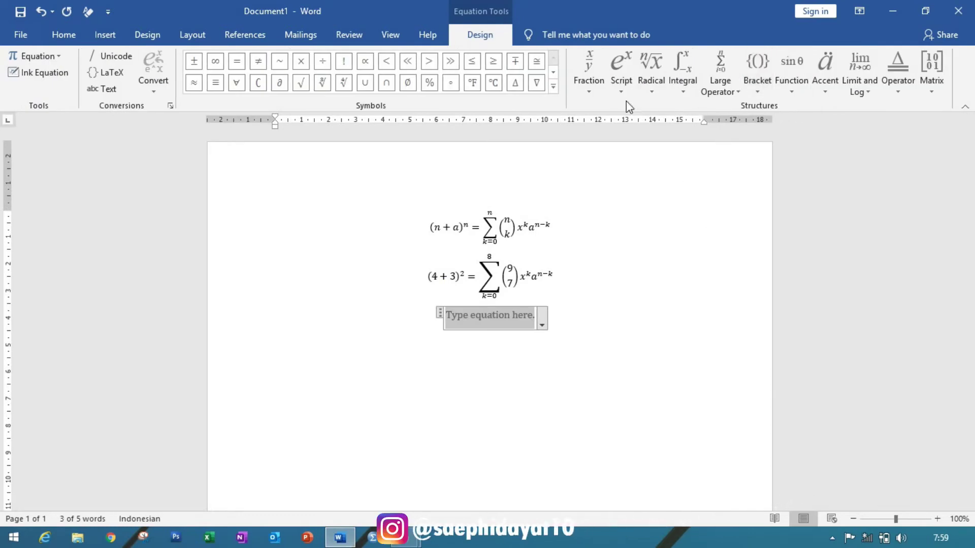
click(587, 93)
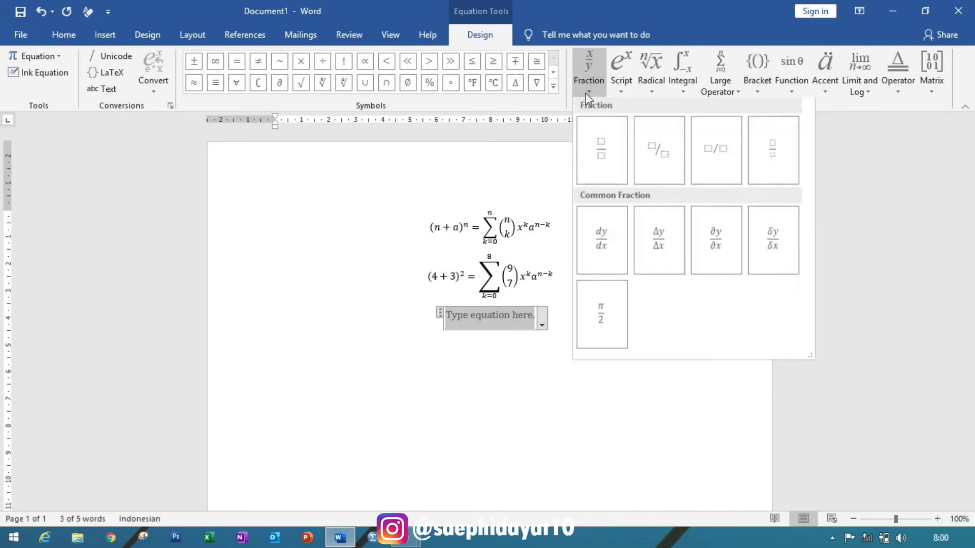
click(597, 159)
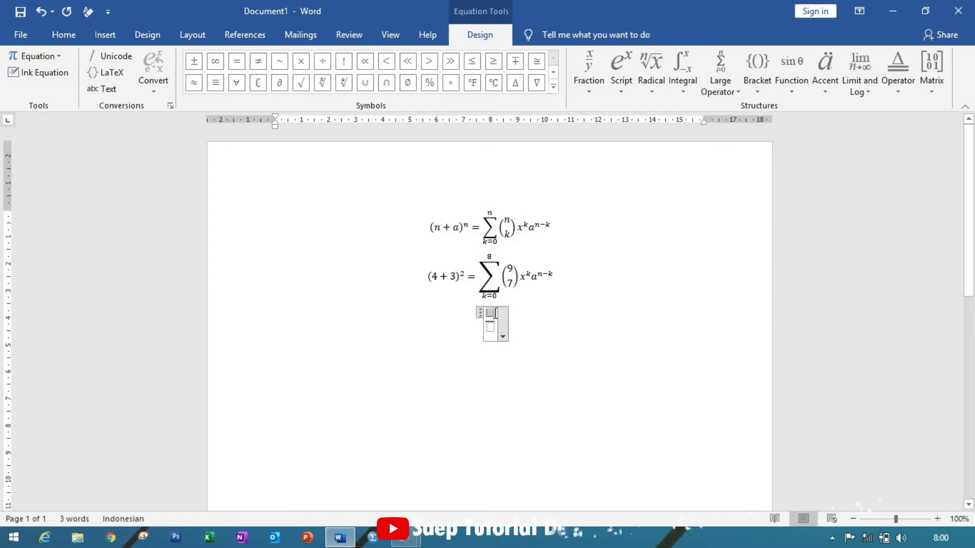
text(5)
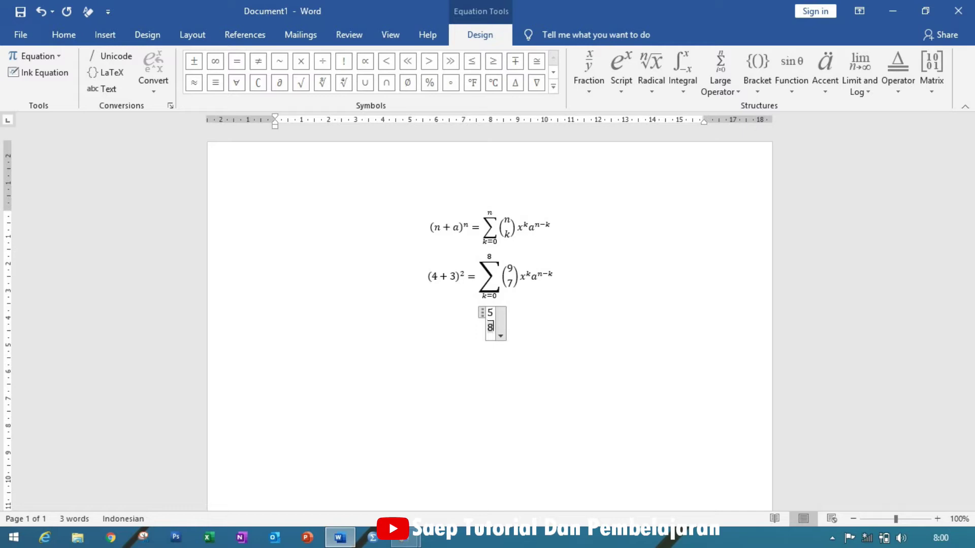
click(554, 355)
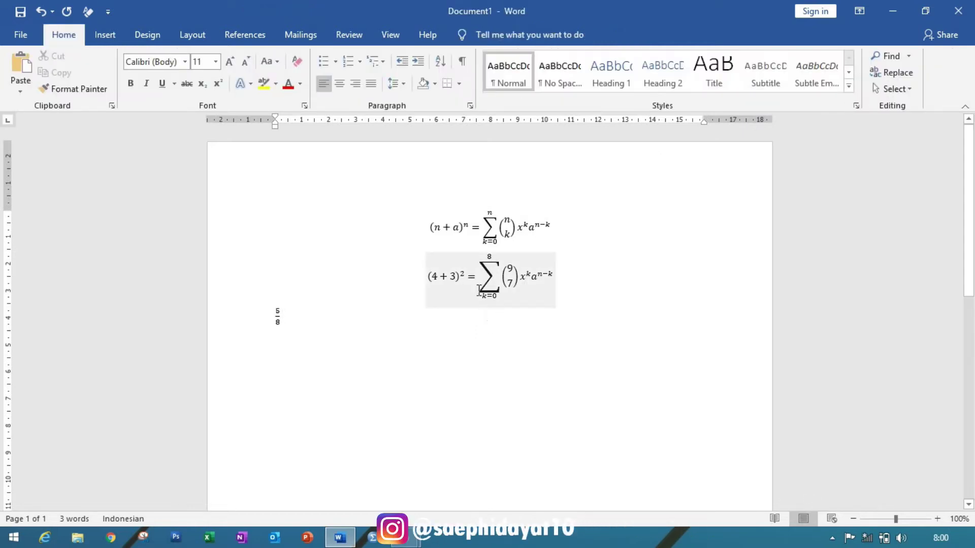
key(ctrl+z)
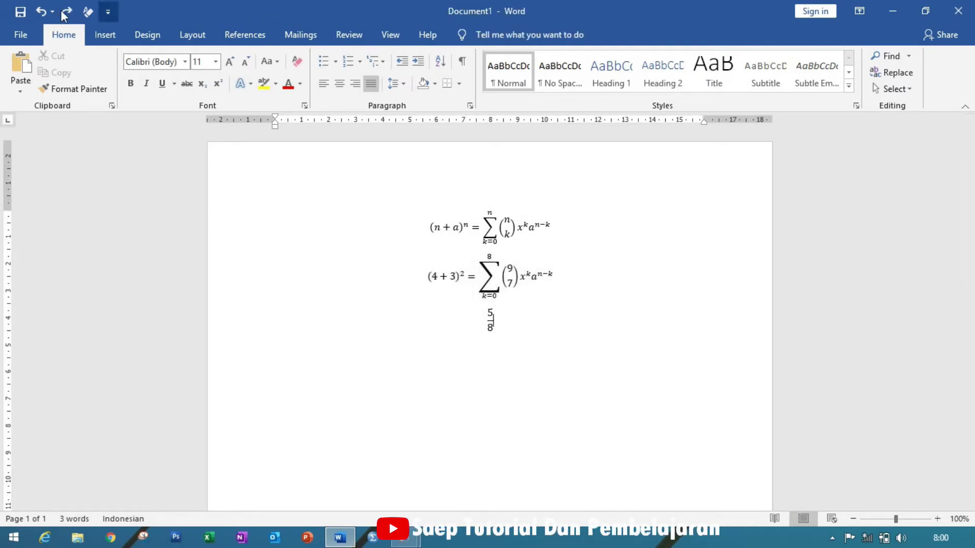
click(100, 37)
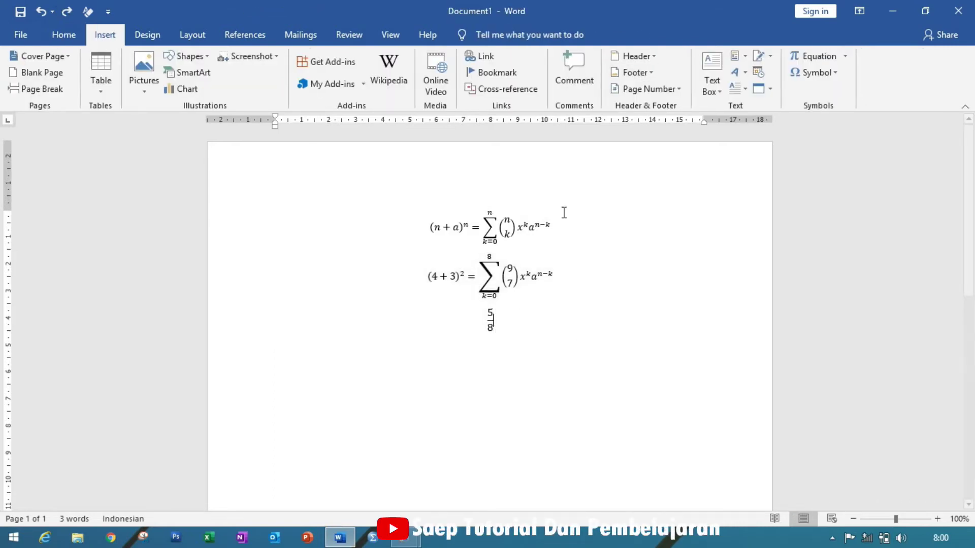
click(494, 327)
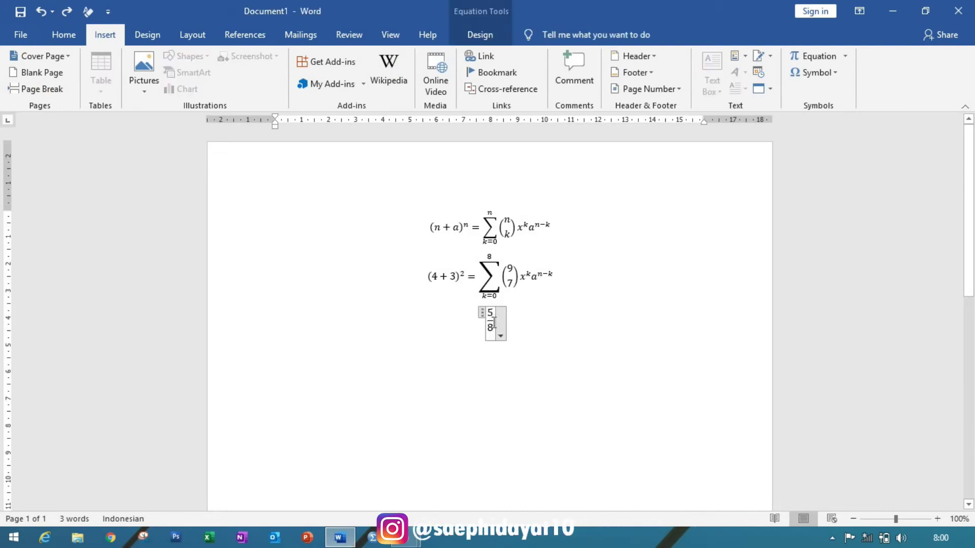
click(471, 44)
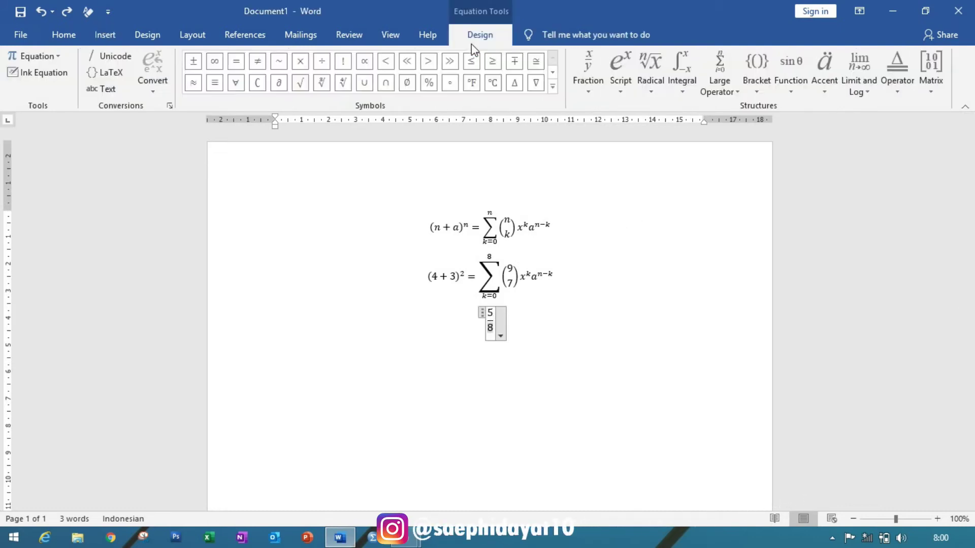
click(623, 93)
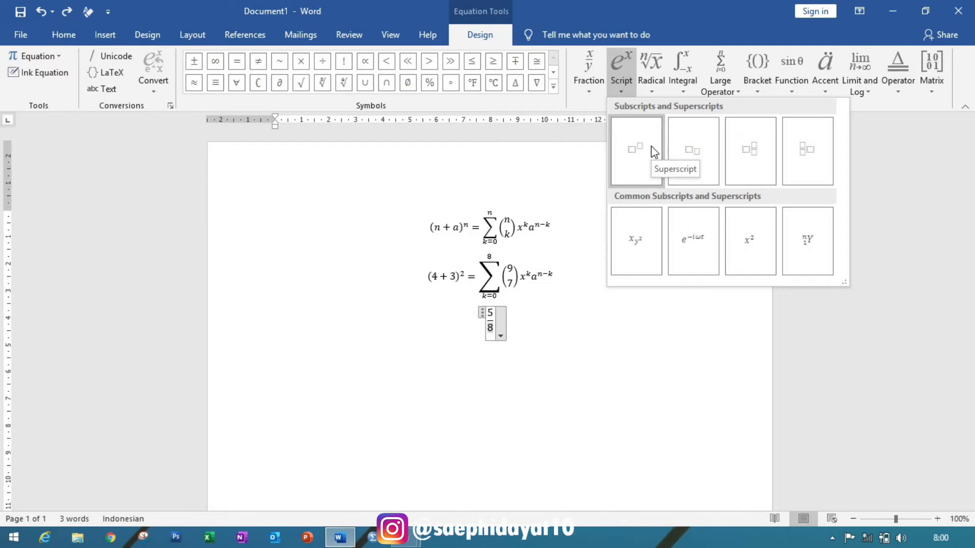
click(556, 347)
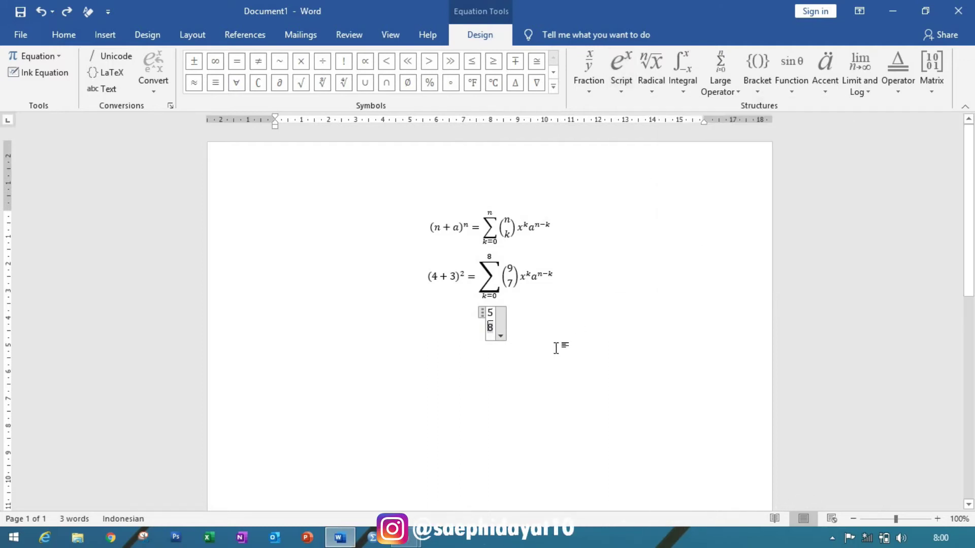
click(441, 382)
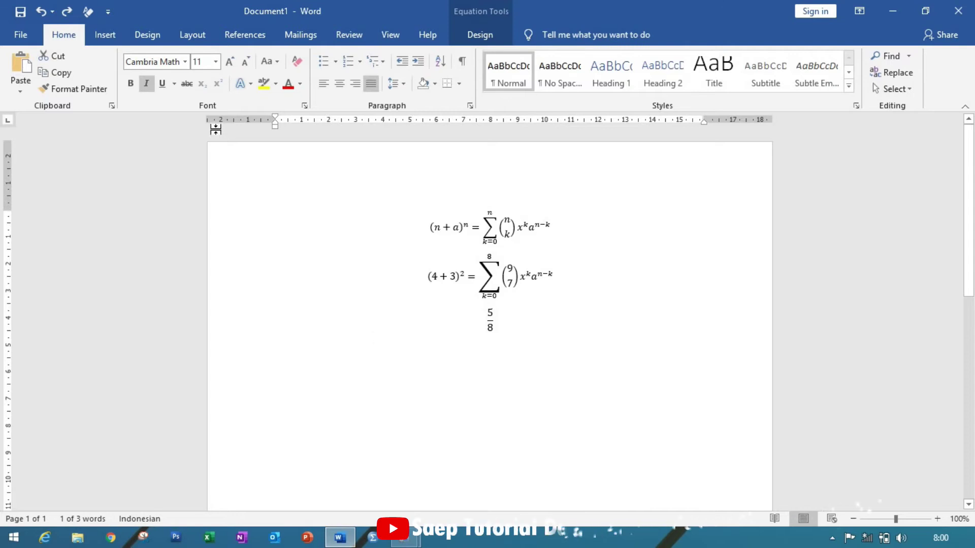
click(105, 35)
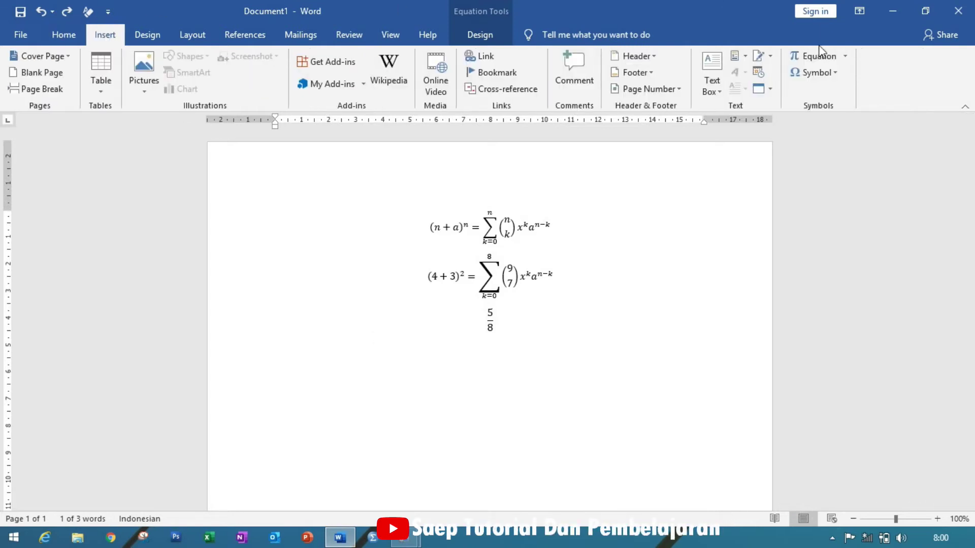
click(817, 56)
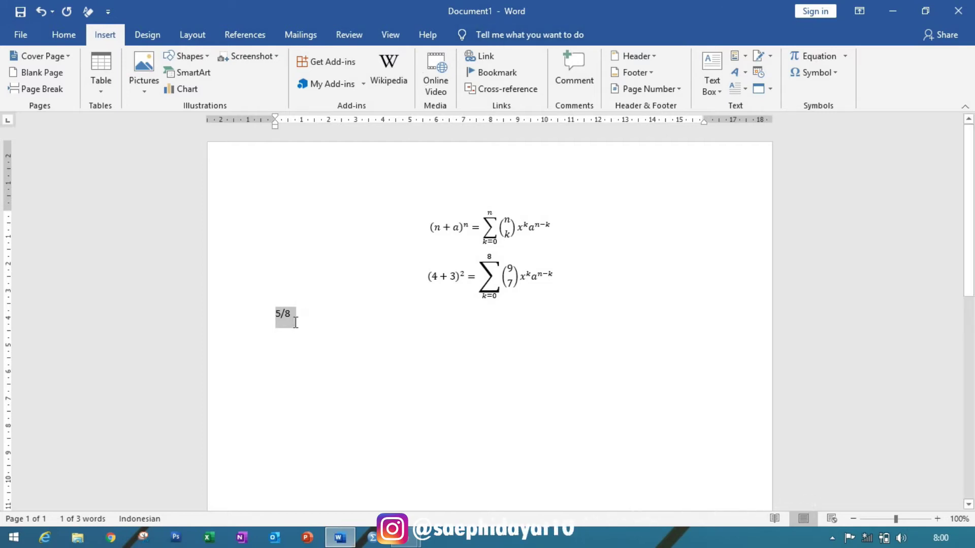
key(ctrl+z)
click(319, 358)
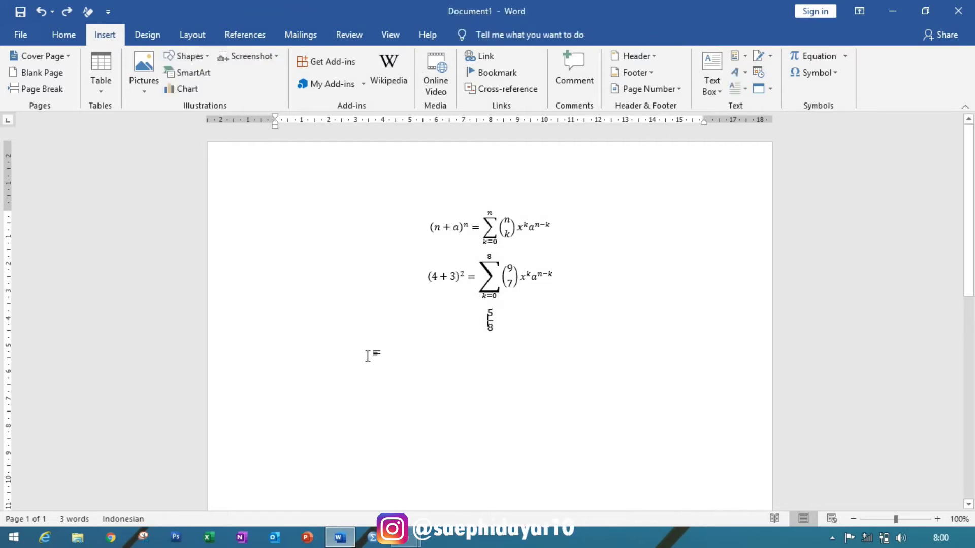
Insert a new equation below the stacked fraction using the Superscript structure, with base 5 and exponent 2.
click(513, 304)
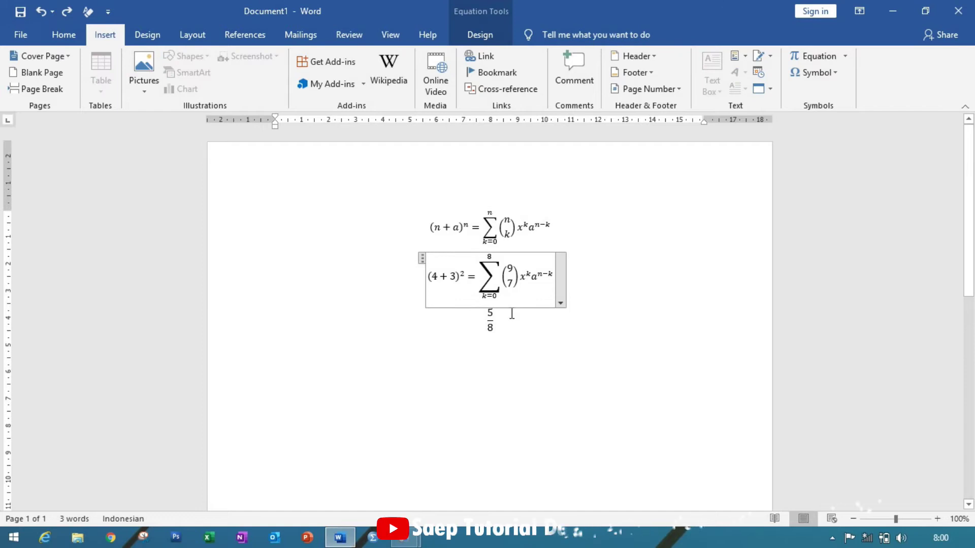
click(512, 313)
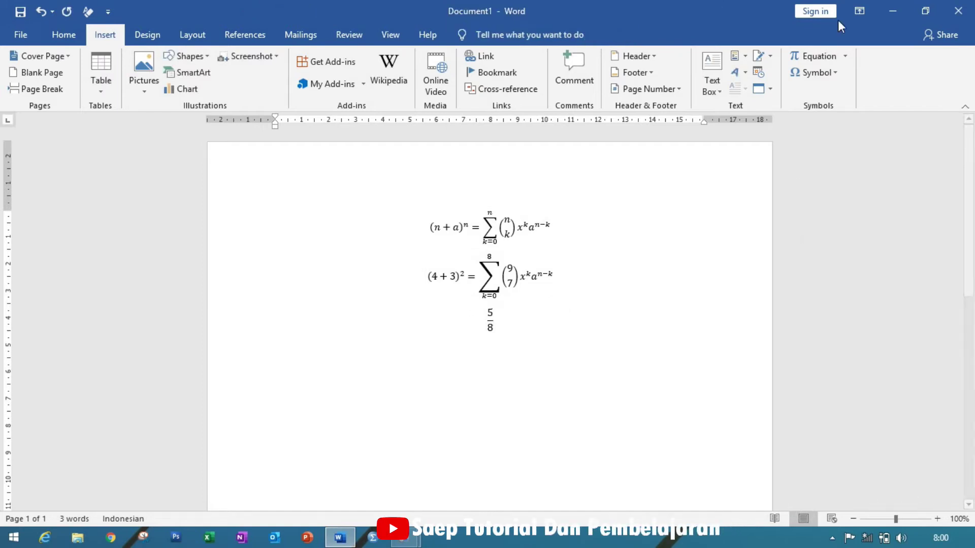
click(818, 56)
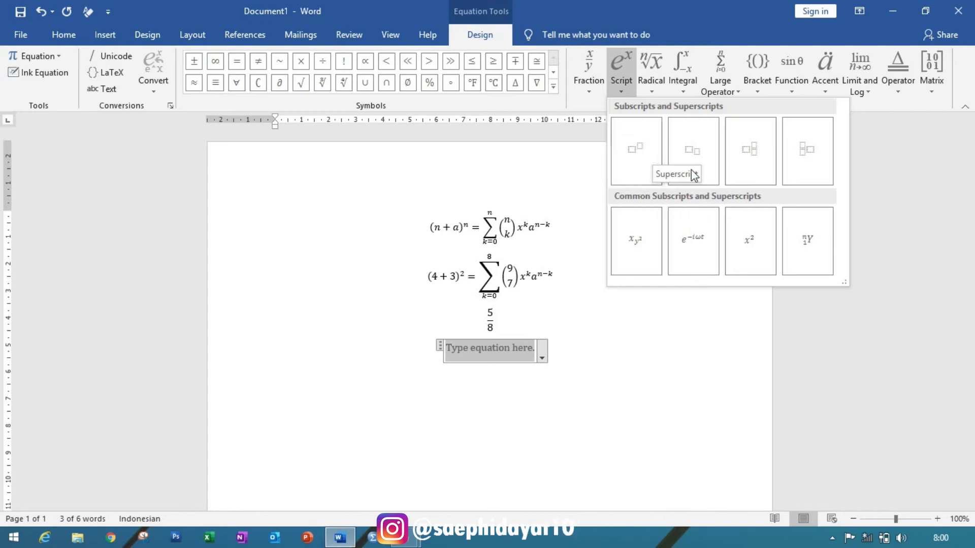
click(637, 153)
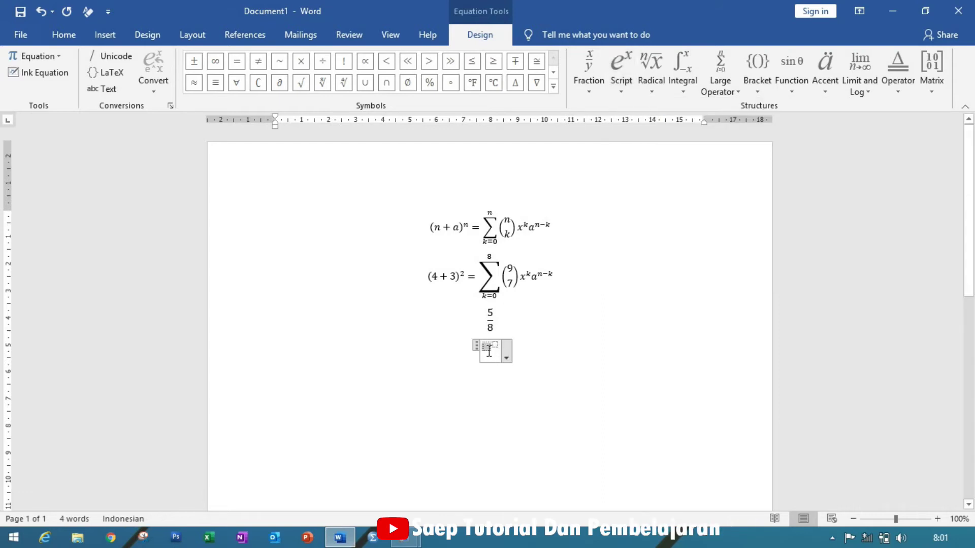
text(5)
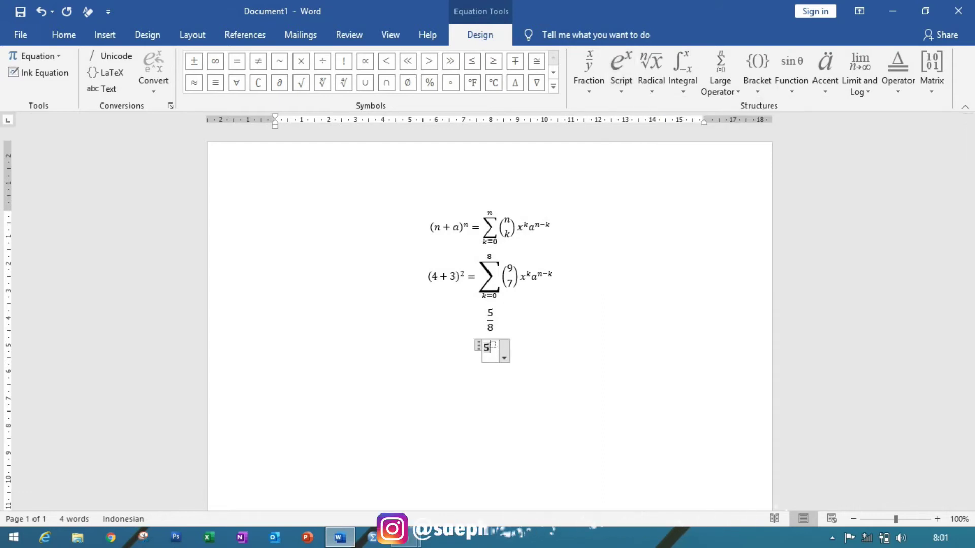
triple_click(493, 341)
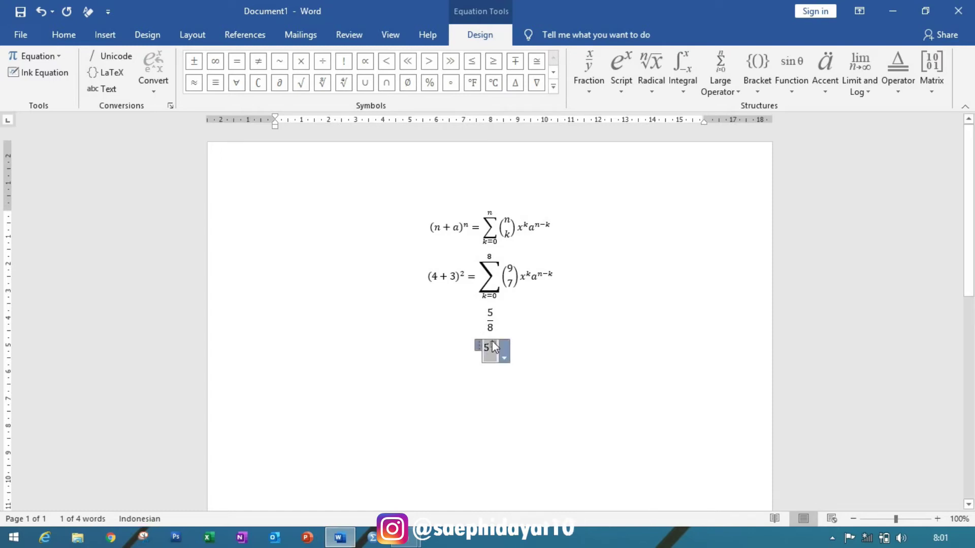
click(493, 346)
text(2)
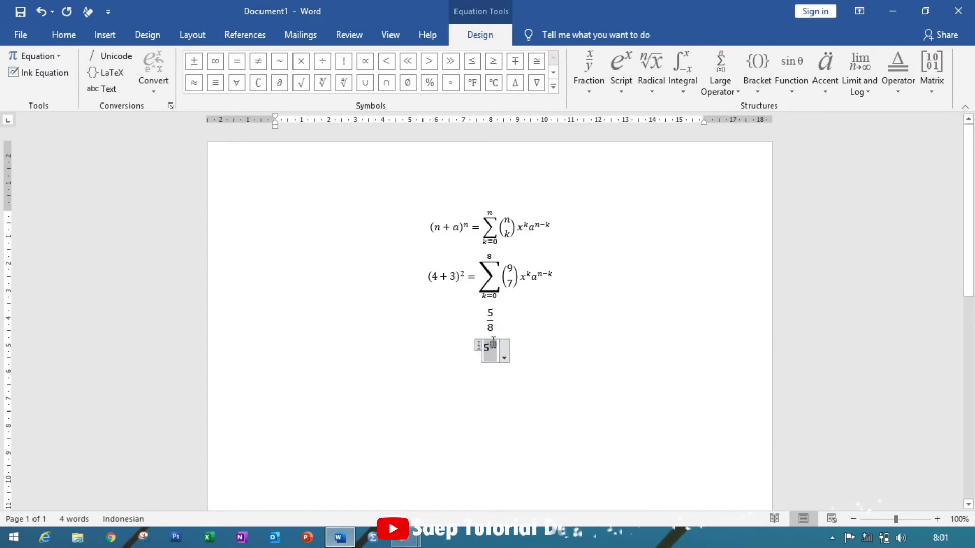
click(528, 352)
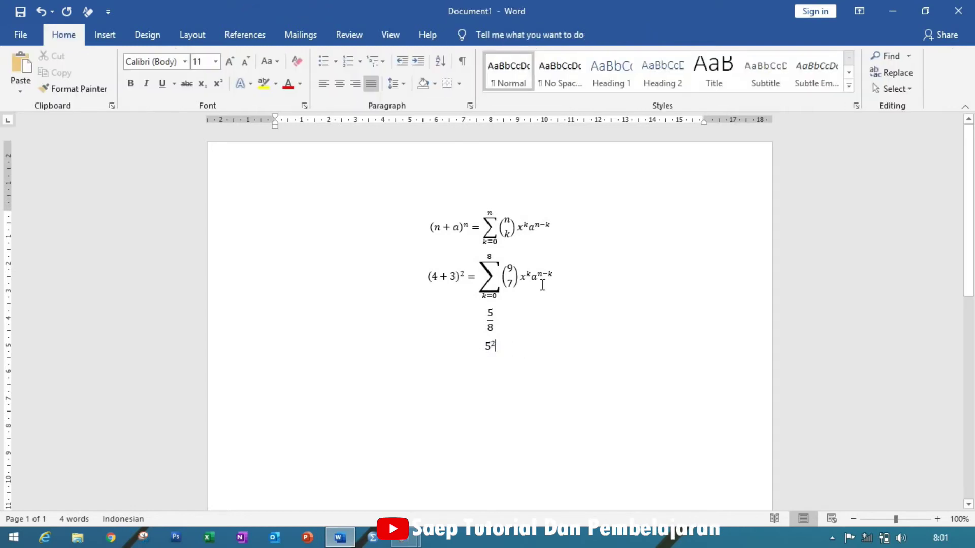
Insert a new equation on the line below the superscript equation containing the square root of 45.
key(Return)
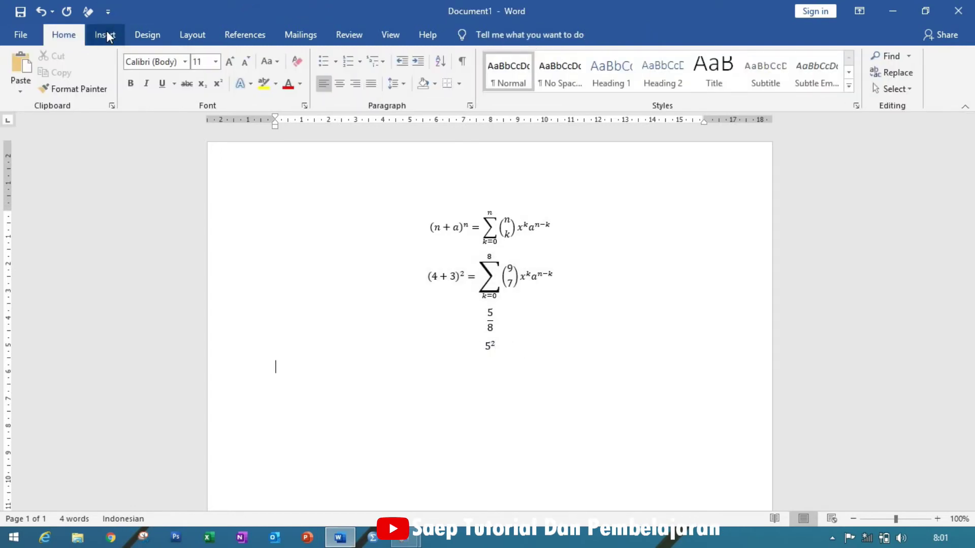
click(107, 36)
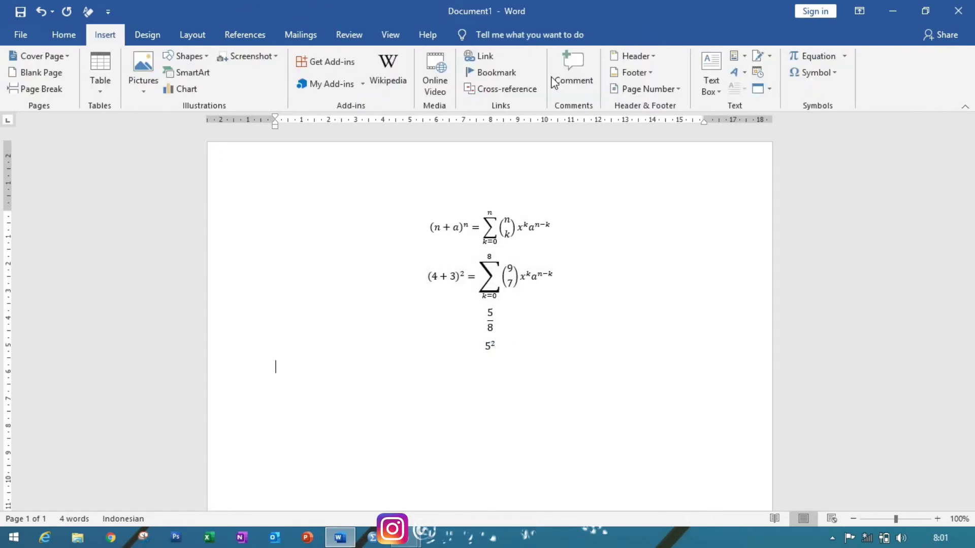
click(814, 60)
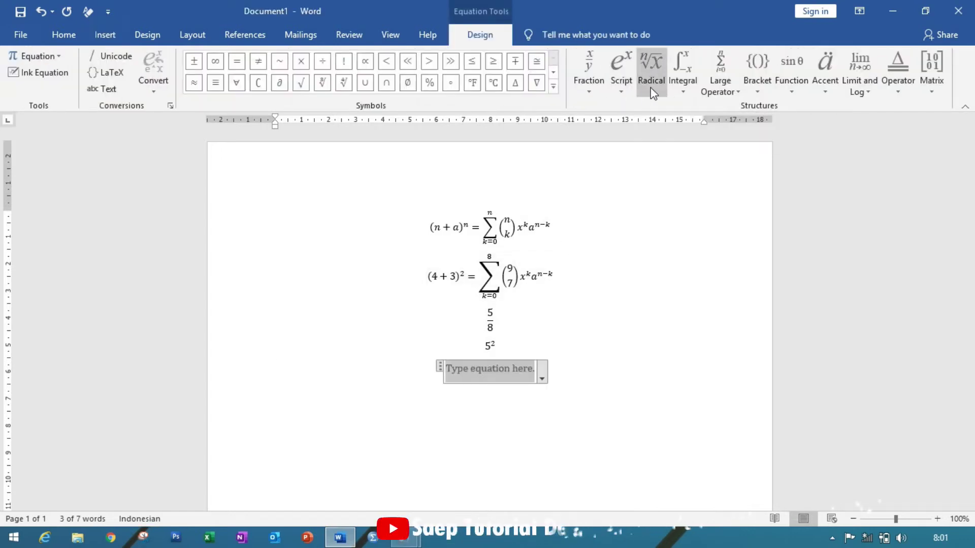
click(652, 93)
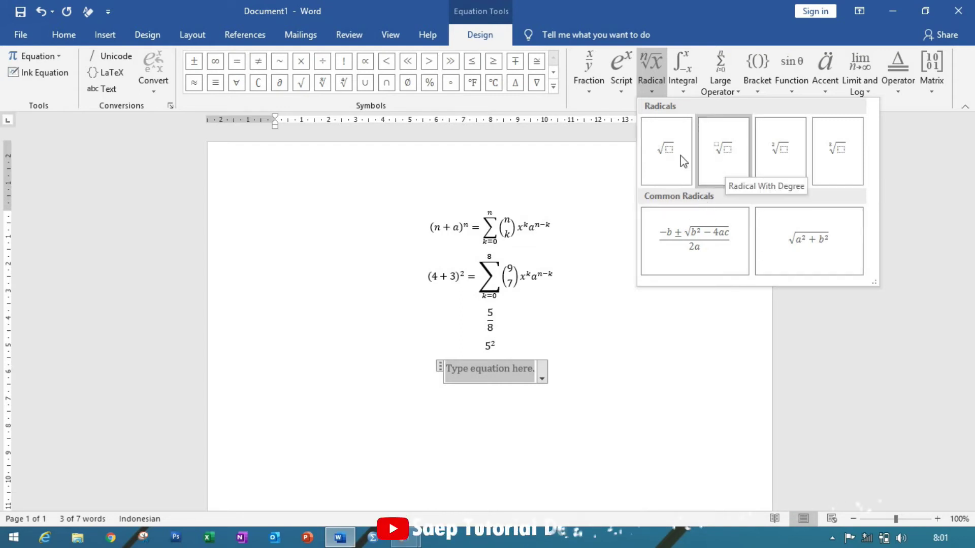
click(661, 162)
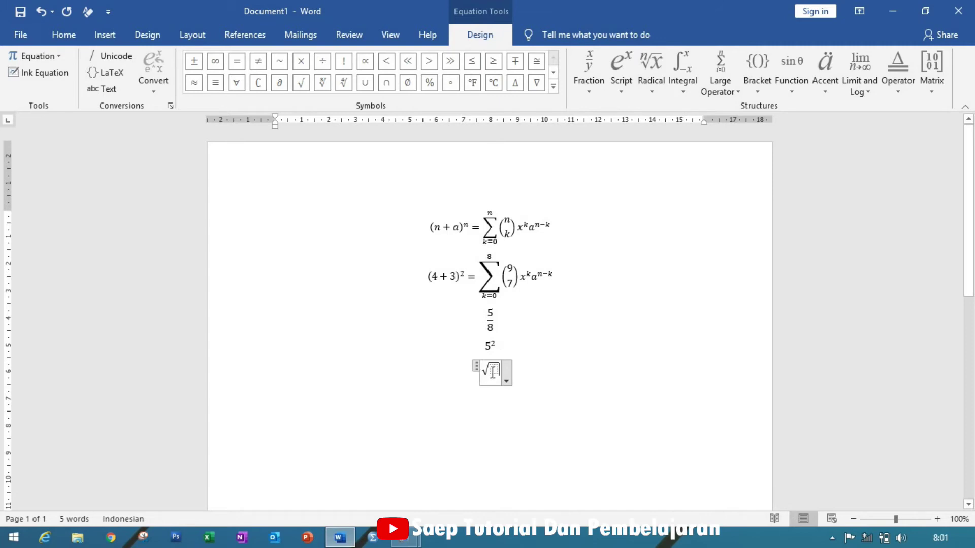
text(45)
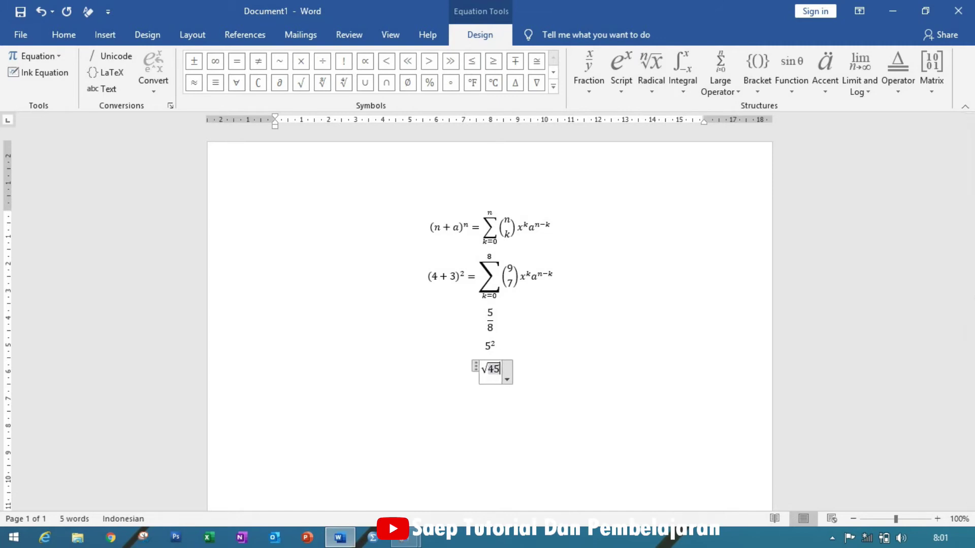
click(653, 93)
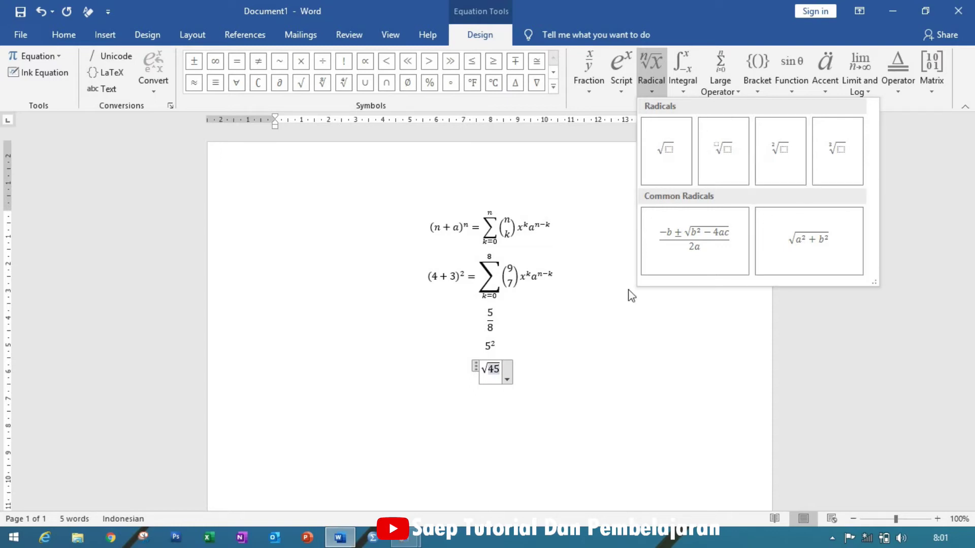
click(563, 355)
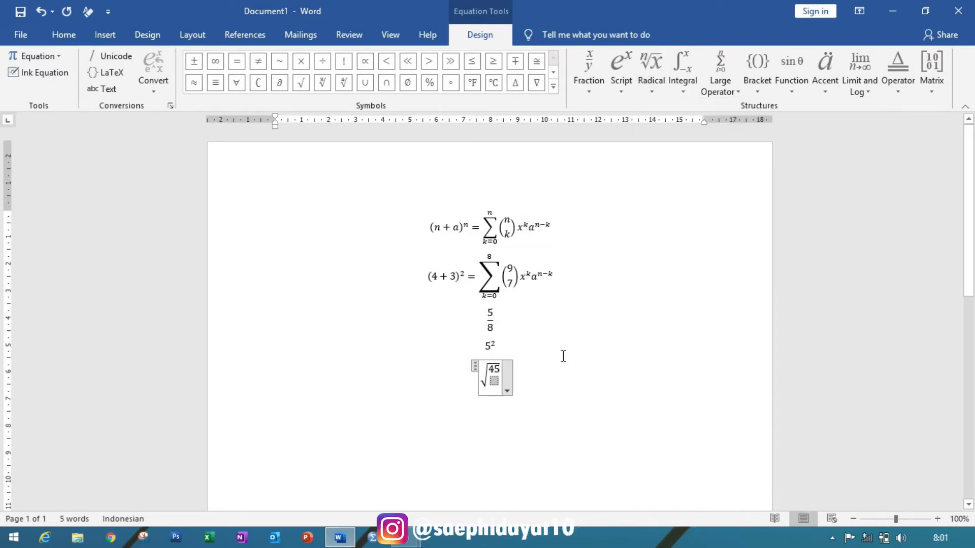
key(ctrl+z)
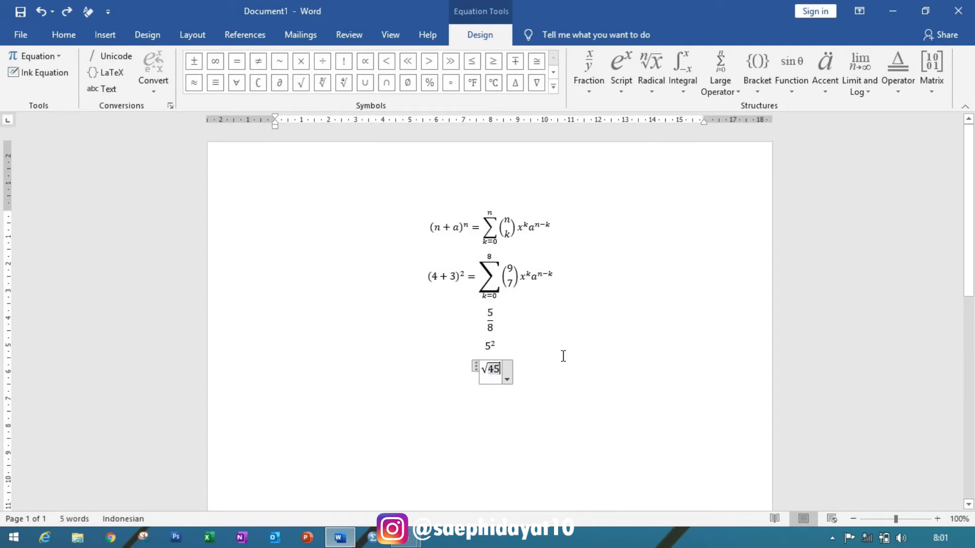
Insert a new empty equation below the square root of 45 and look through the available Integral structures.
click(555, 376)
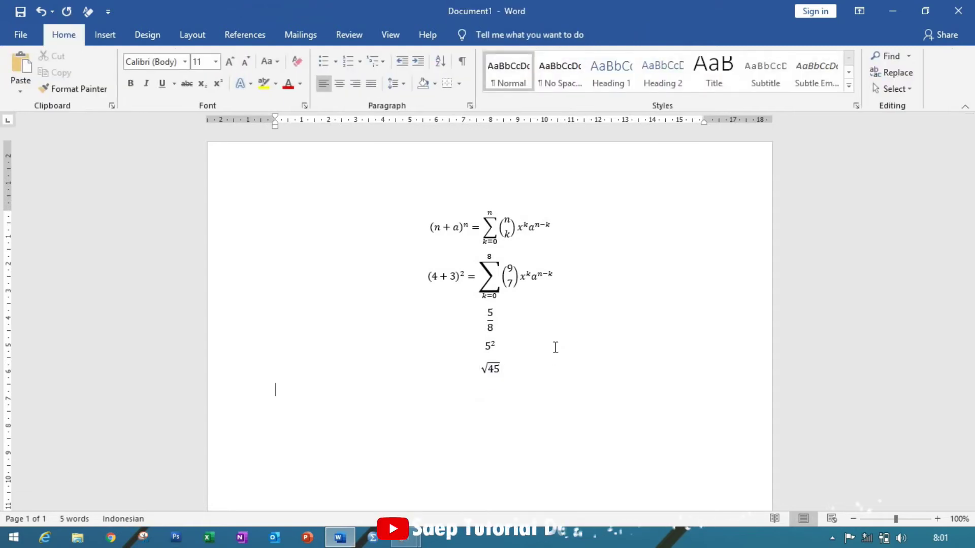
click(104, 35)
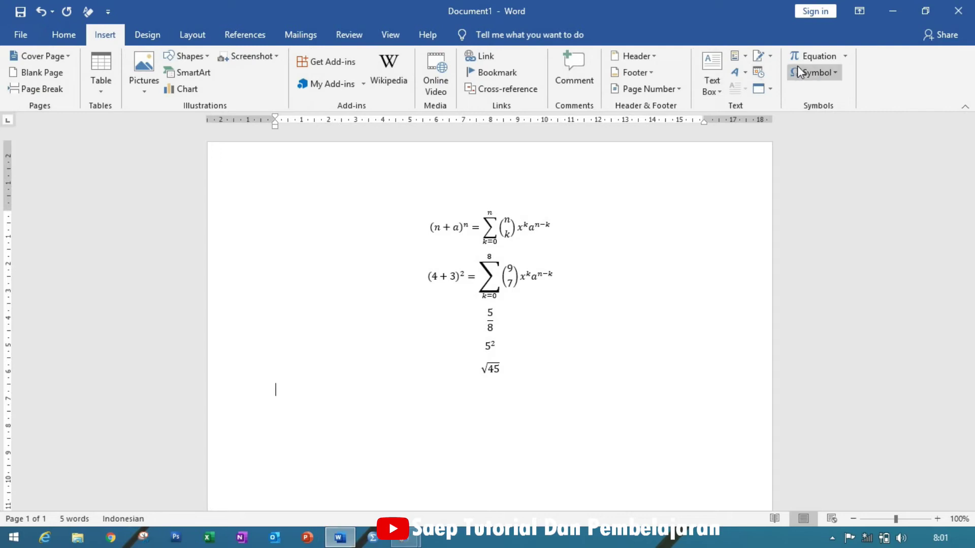
click(807, 56)
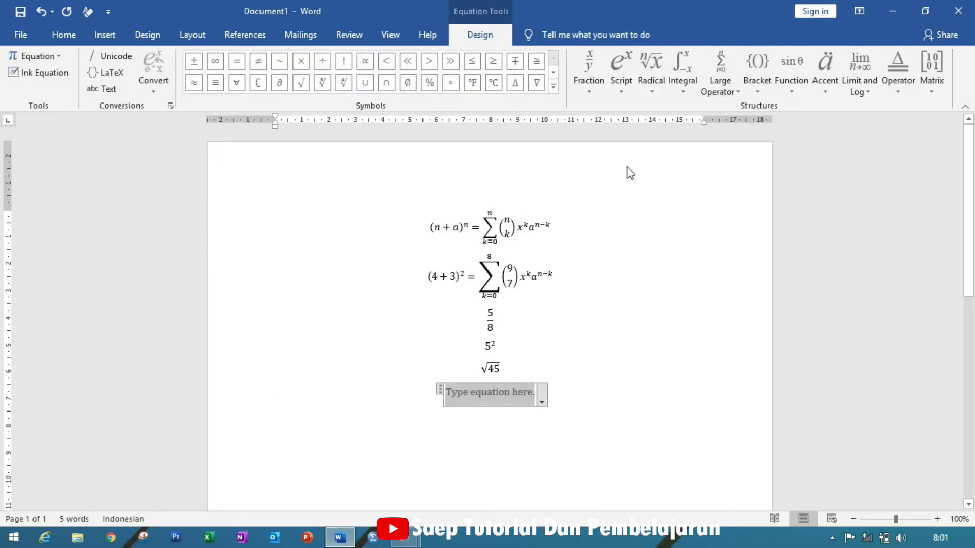
click(680, 81)
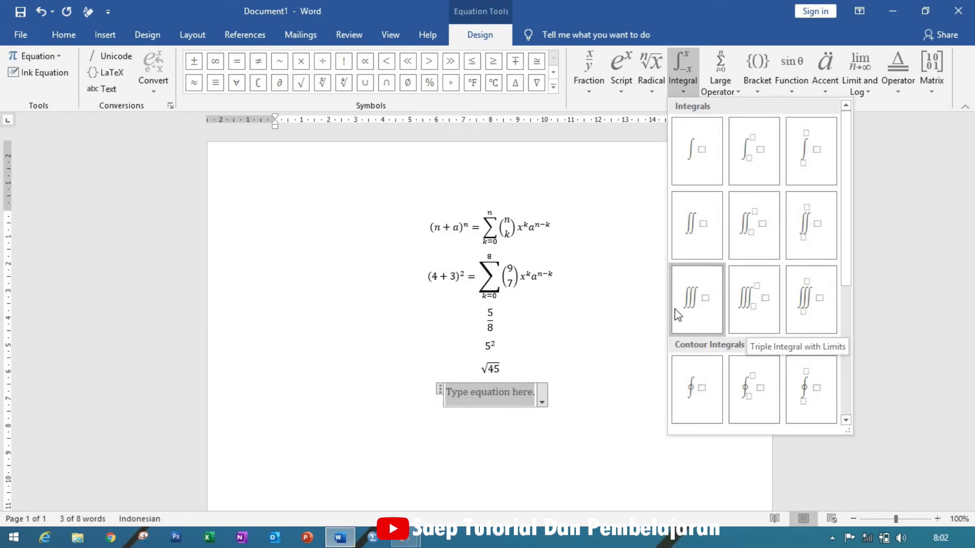
click(607, 254)
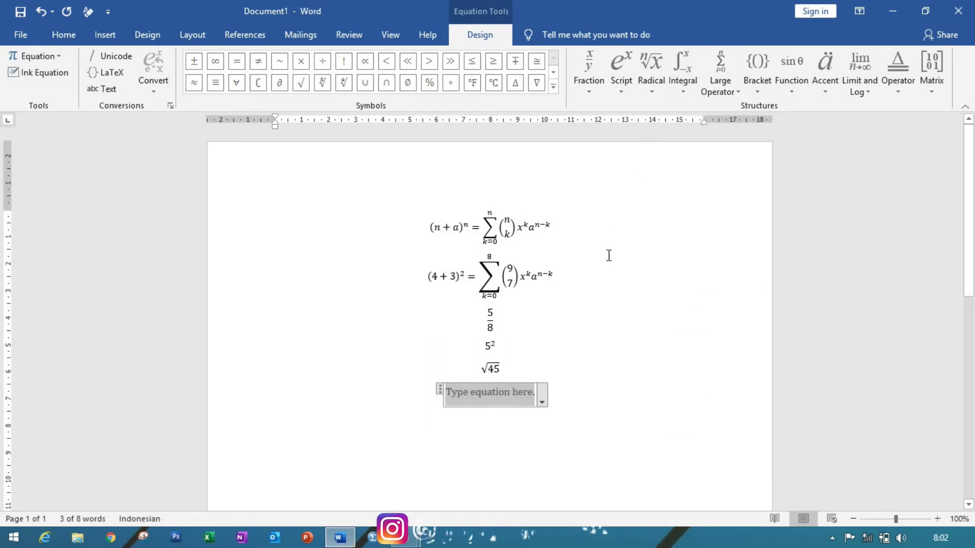
Fill the empty equation with a summation with limits above and below, using upper limit k, lower limit i=4 and term f.
click(714, 83)
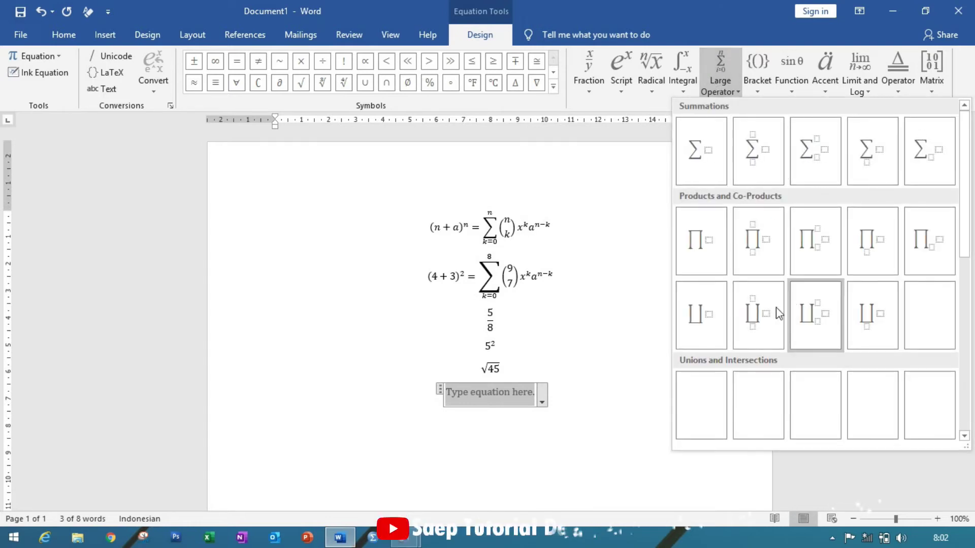
scroll(969, 193, down, 5)
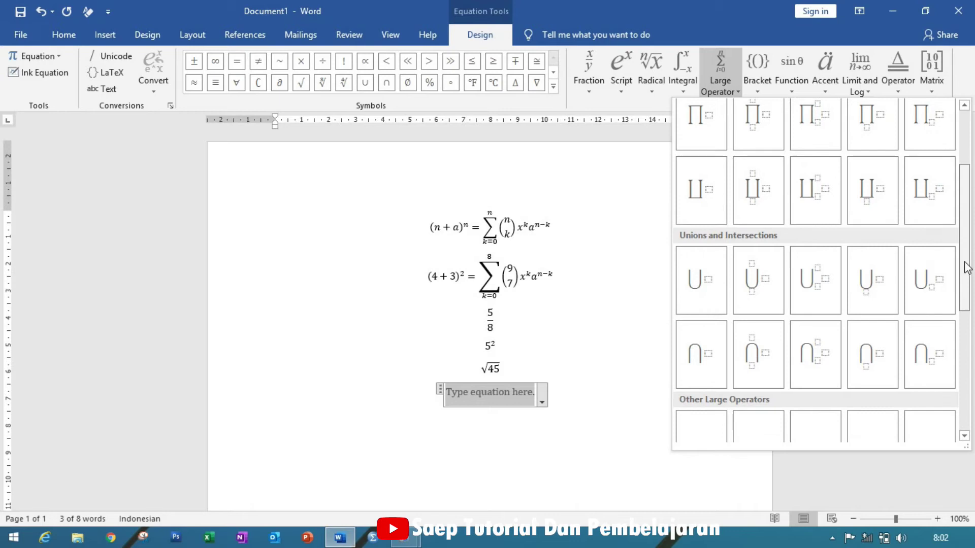
scroll(969, 224, up, 5)
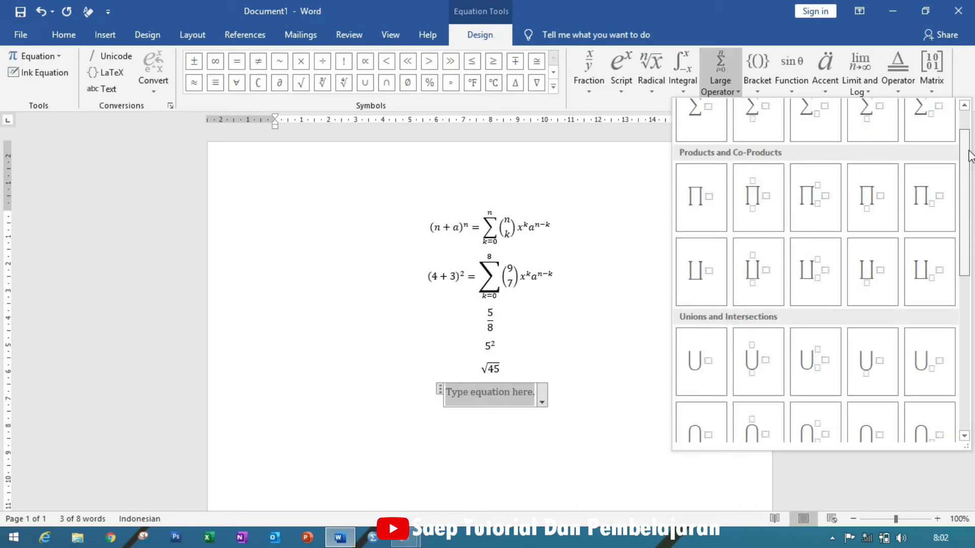
click(750, 151)
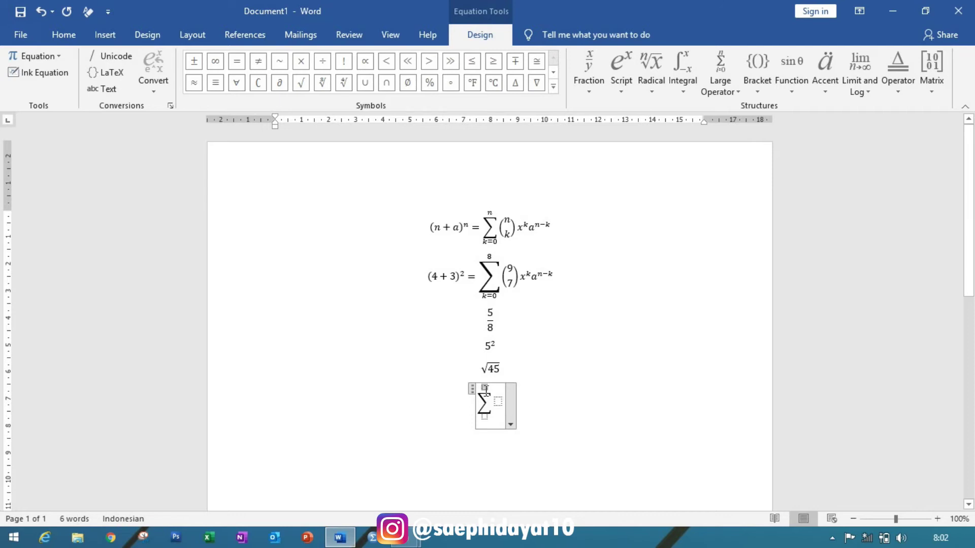
text(k)
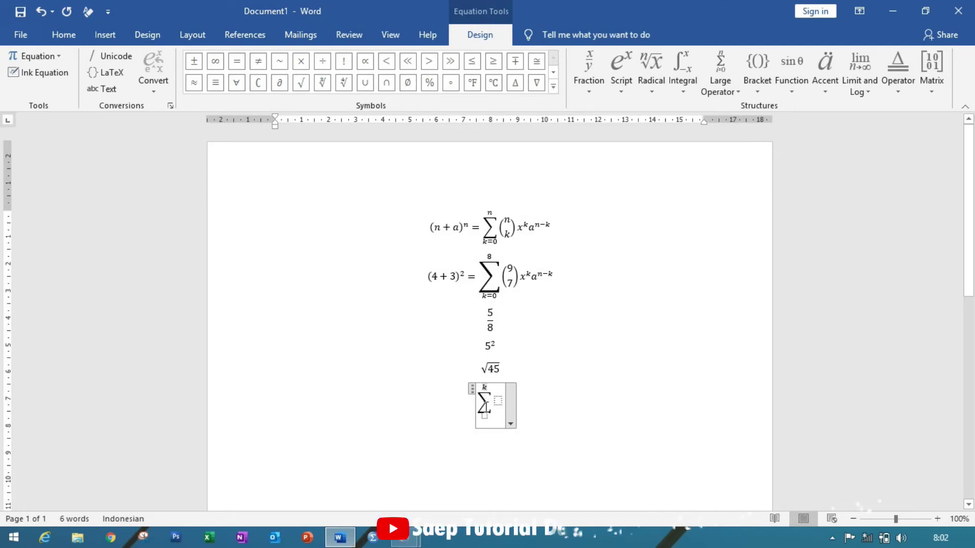
click(484, 416)
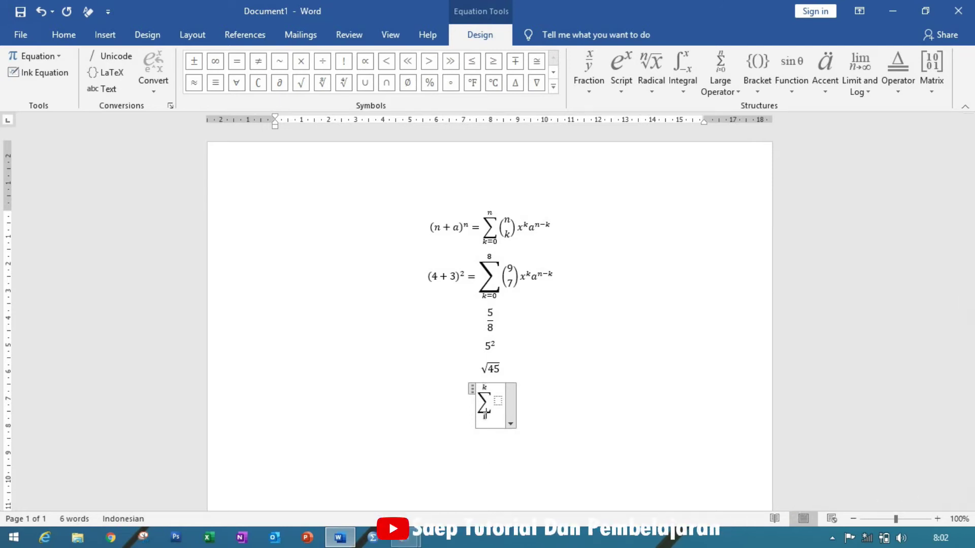
text(i=4)
click(499, 402)
text(f)
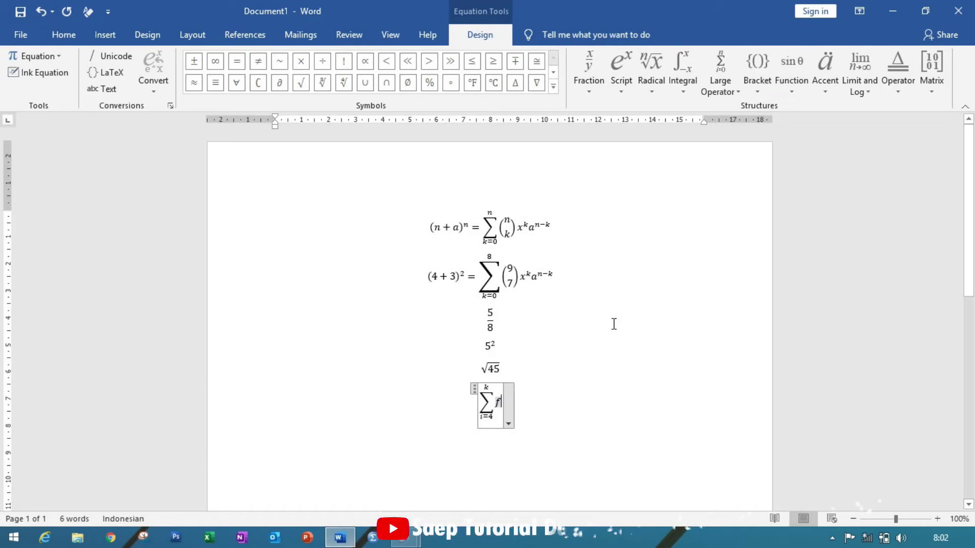
click(557, 410)
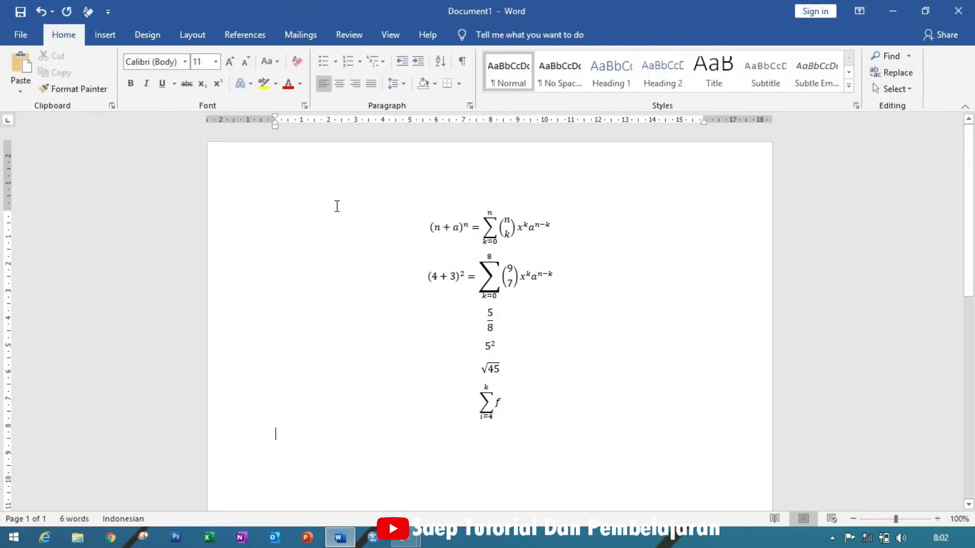
Insert a new empty equation below the k summation and look through the available Bracket structures.
click(105, 34)
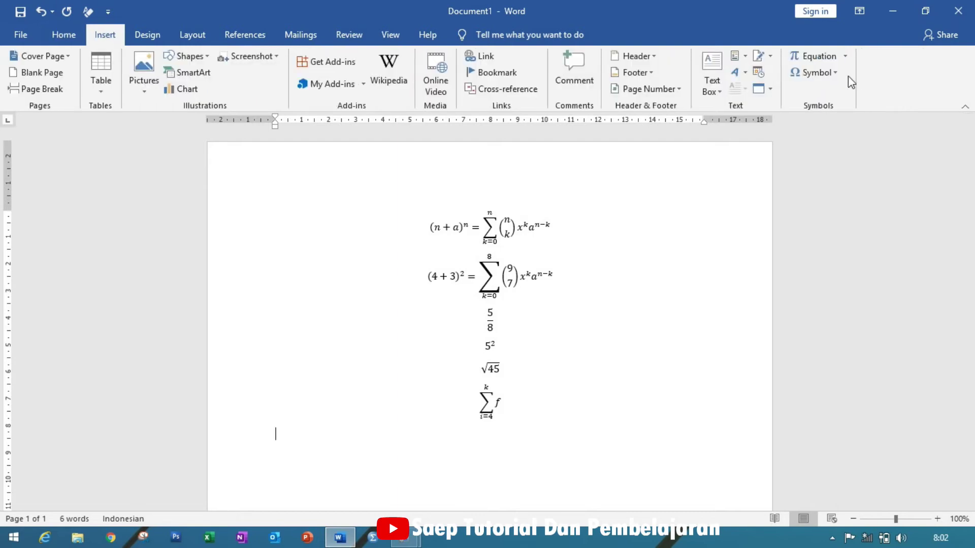
click(820, 57)
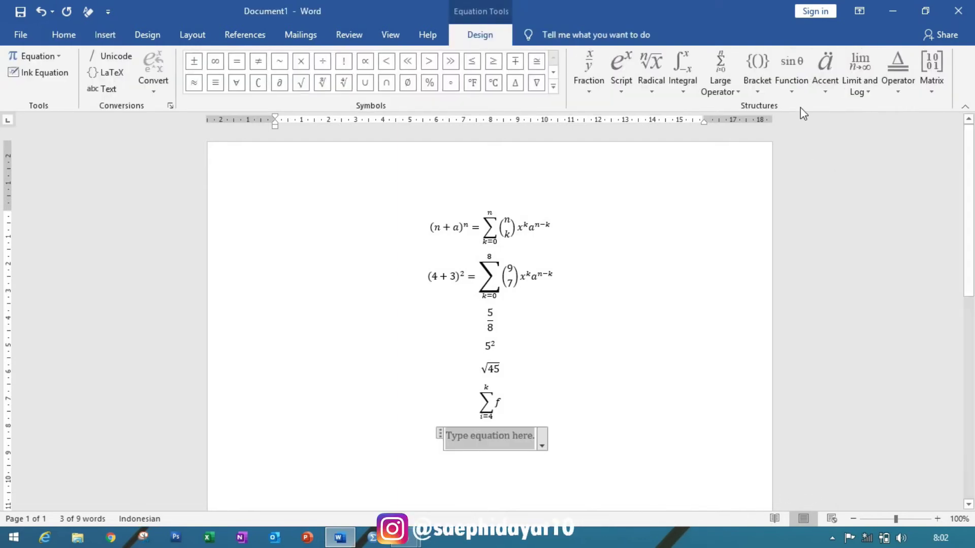
click(761, 90)
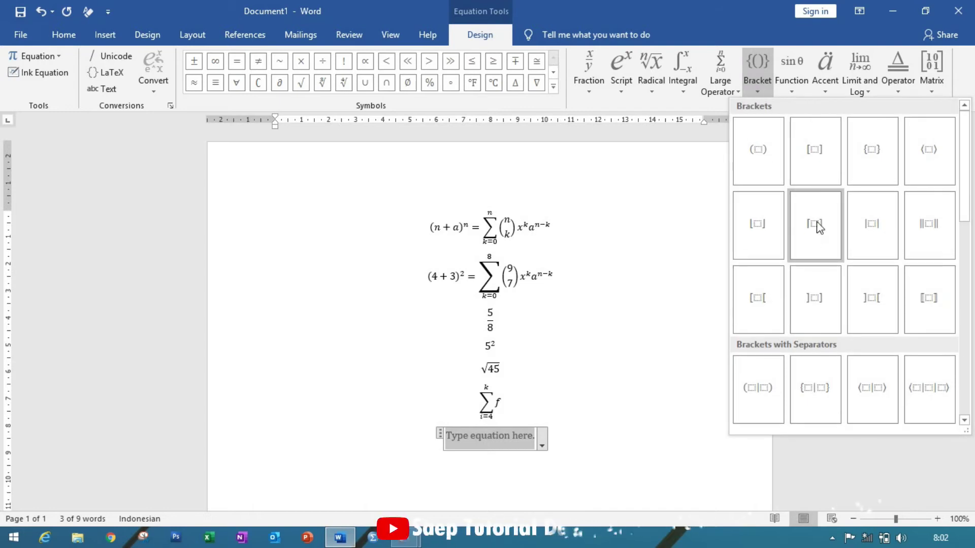
scroll(966, 184, down, 1)
scroll(966, 183, up, 1)
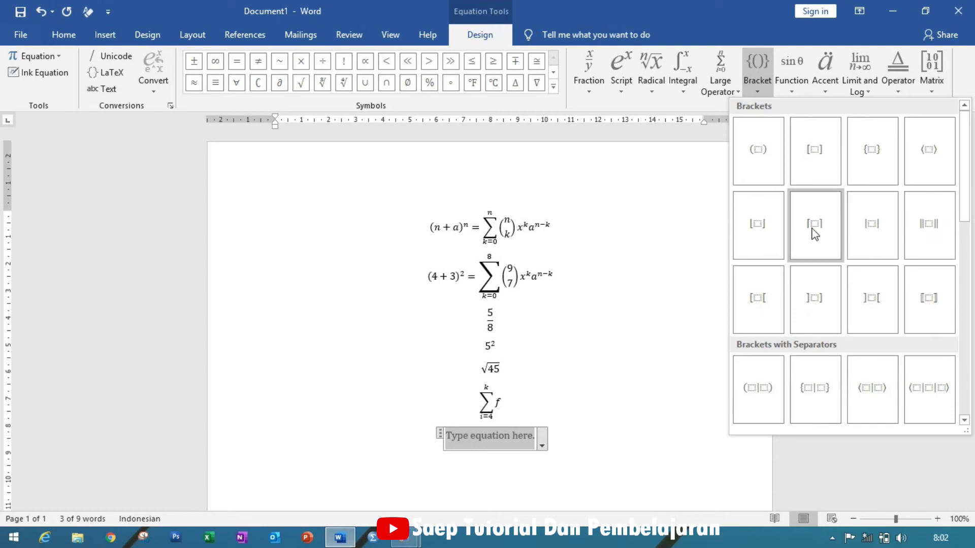
drag(969, 200, 950, 184)
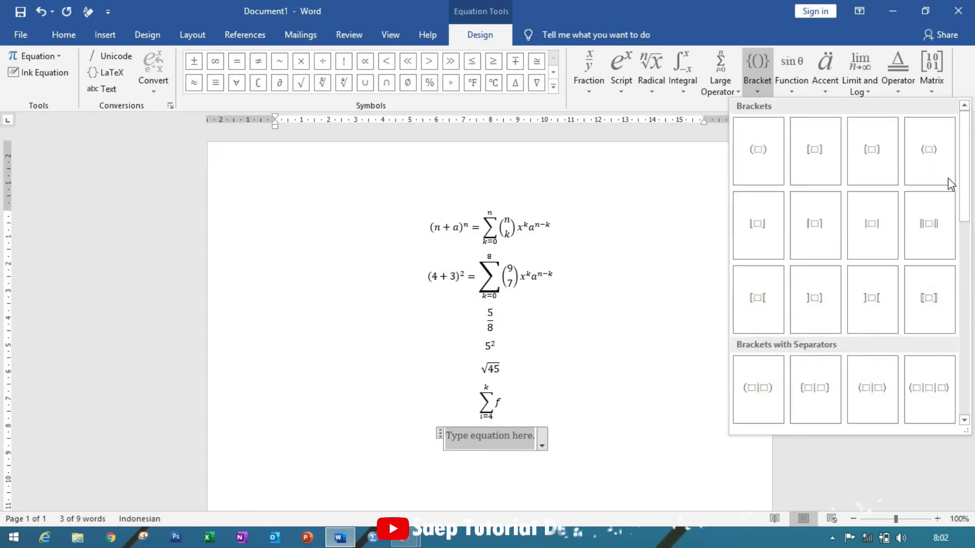
click(675, 250)
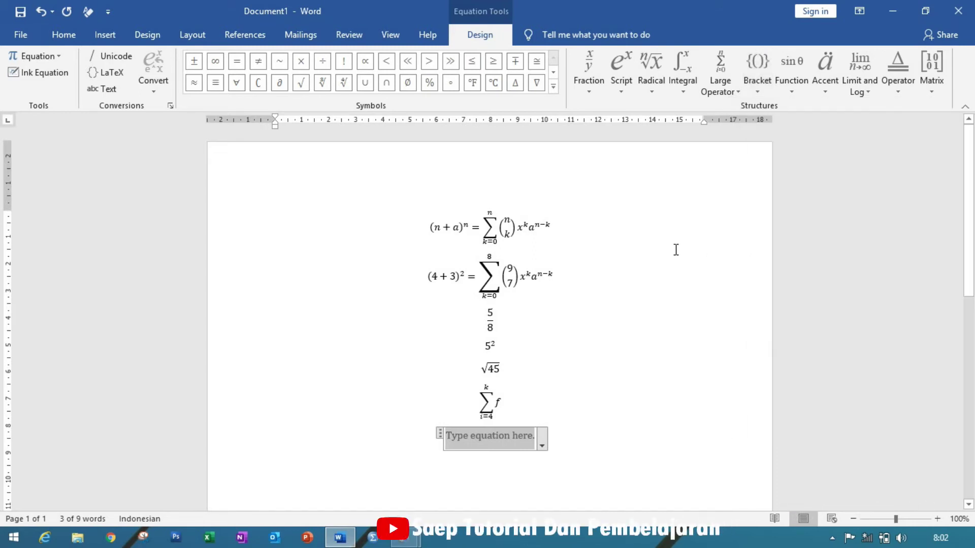
Examine the available Function, Accent, and Limit and Log structures for the empty equation.
click(791, 92)
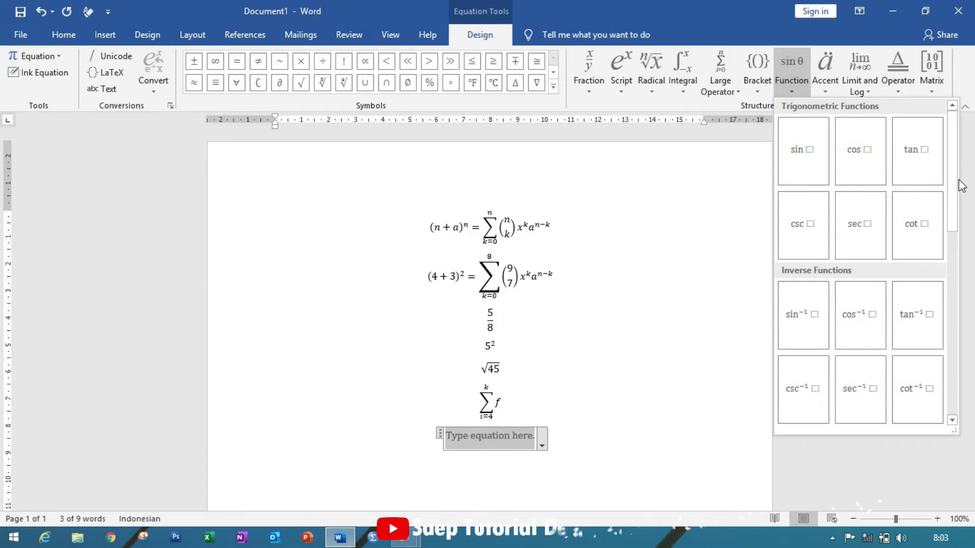
drag(956, 188, 774, 368)
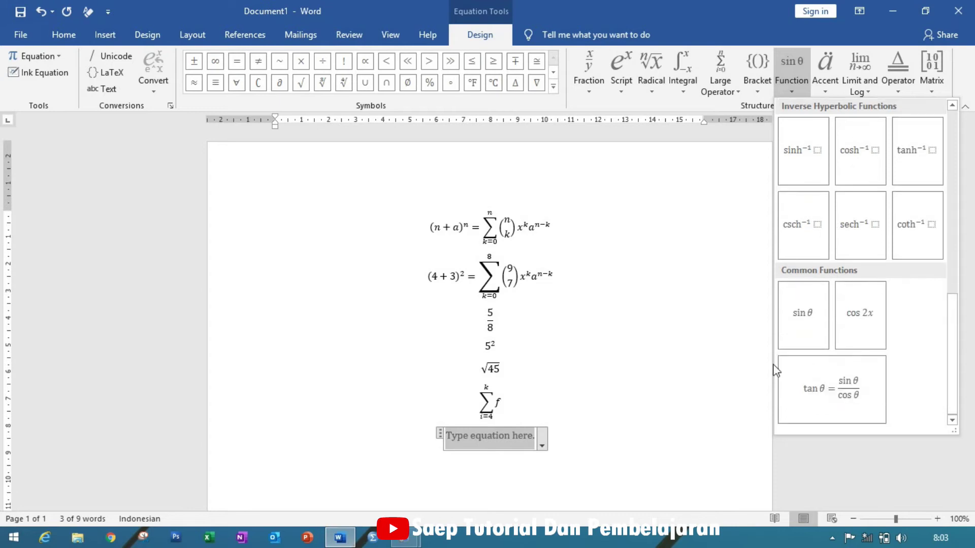
click(714, 371)
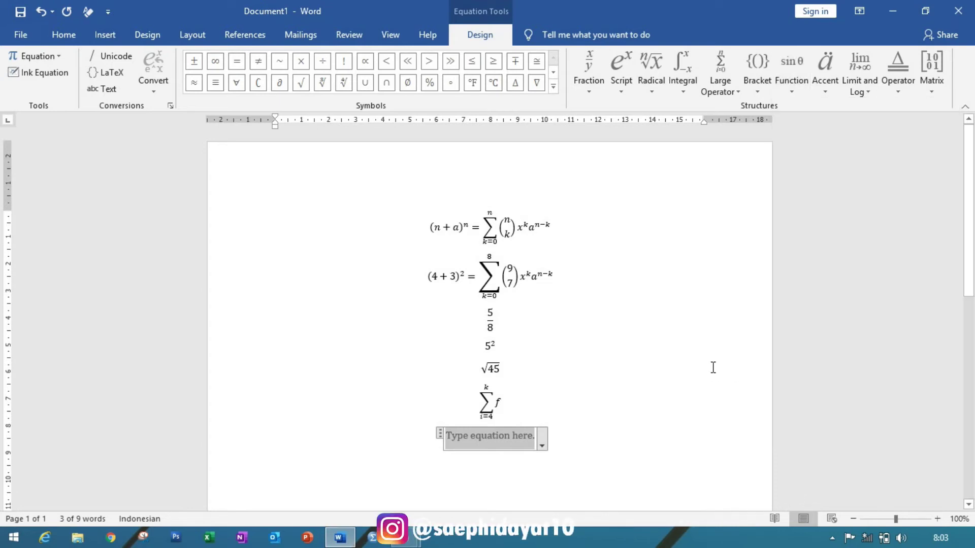
click(825, 93)
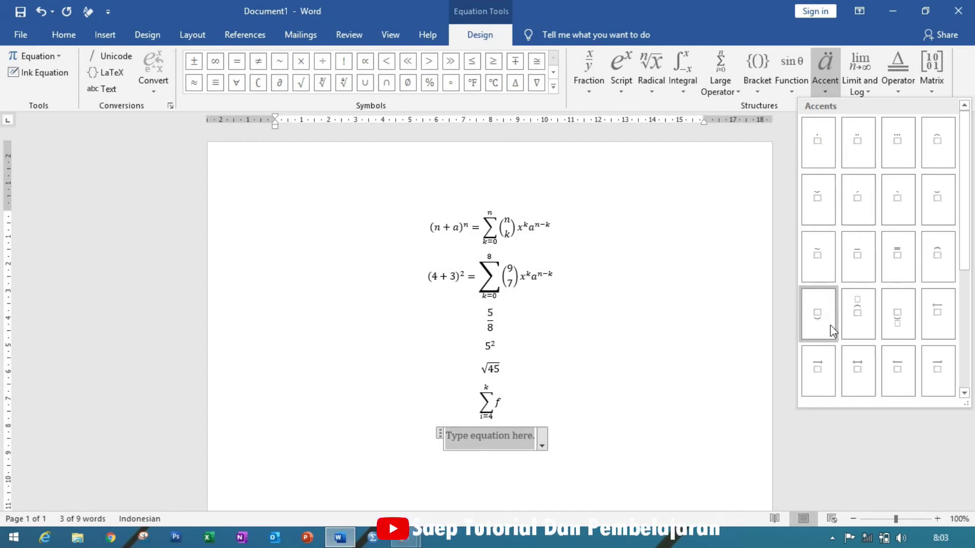
drag(964, 235, 950, 379)
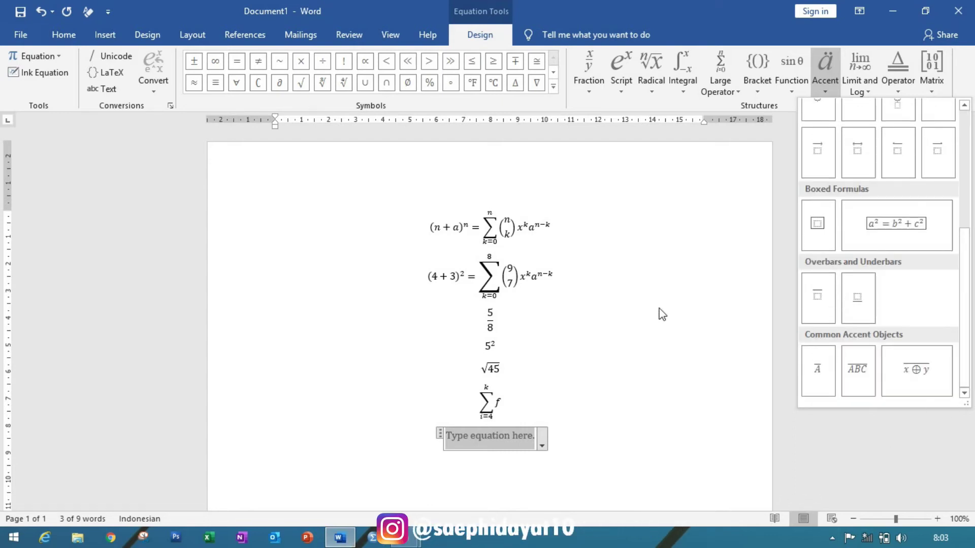
key(Escape)
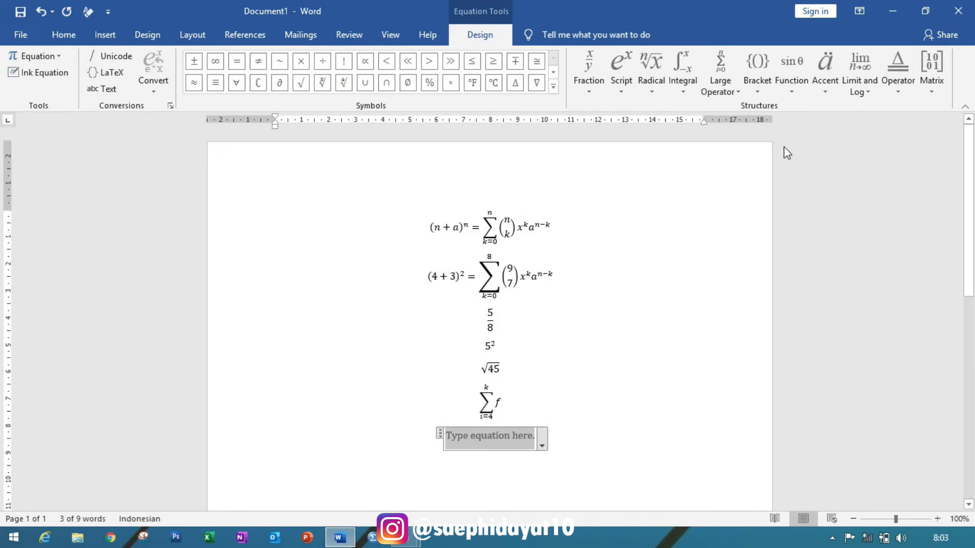
click(858, 93)
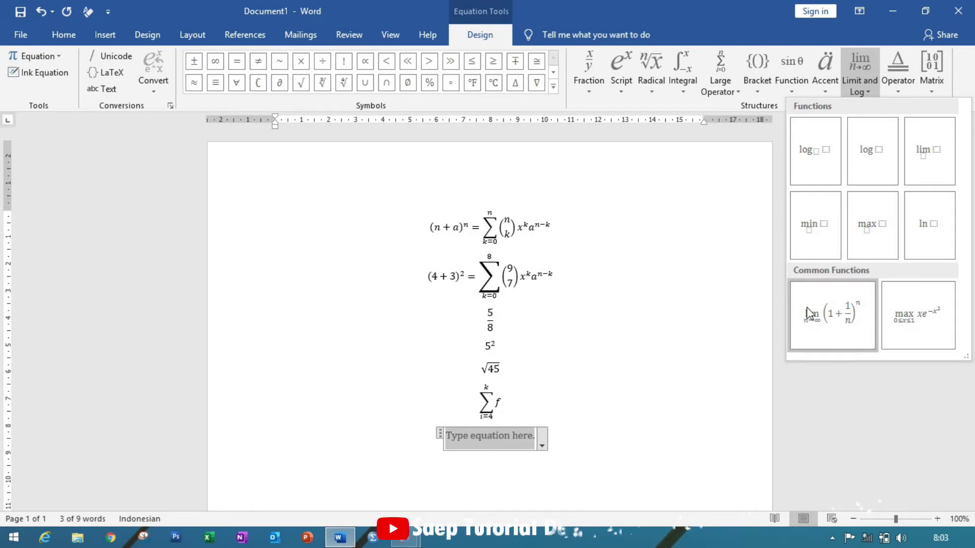
click(672, 272)
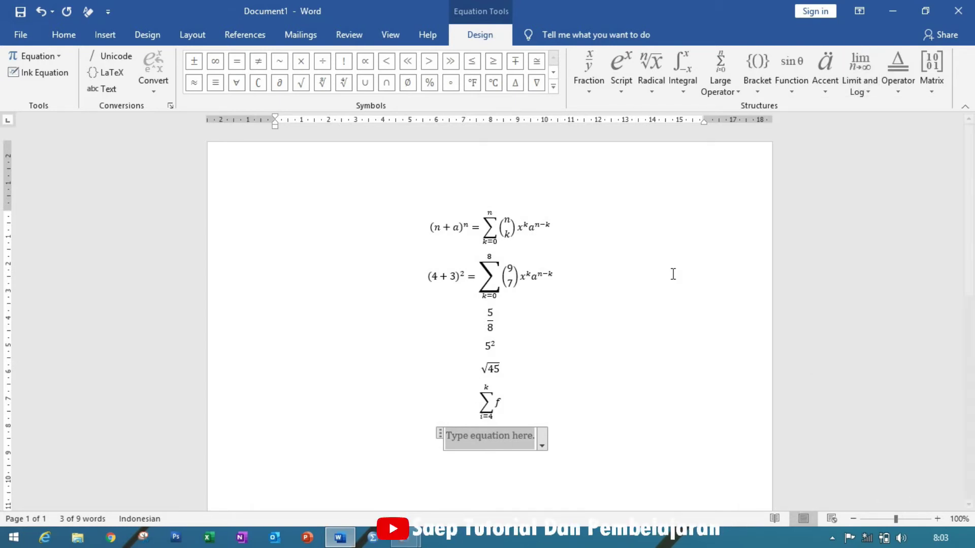
Insert the basic operator += into the empty equation below the summation.
click(894, 84)
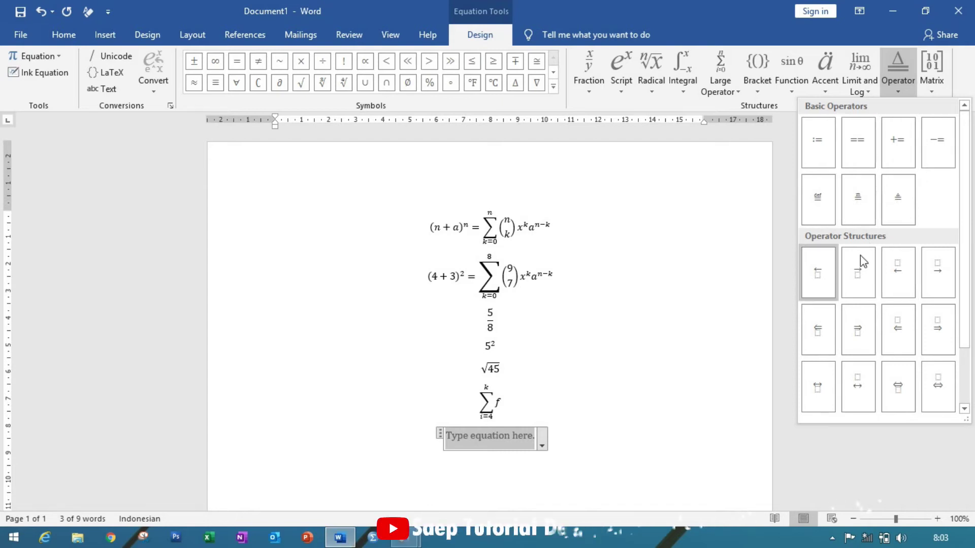
click(897, 148)
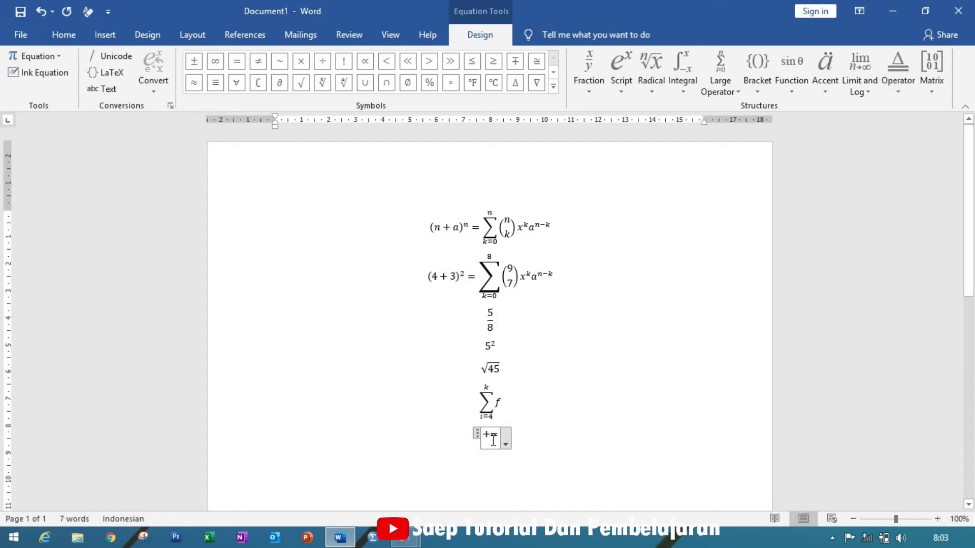
text(hghg)
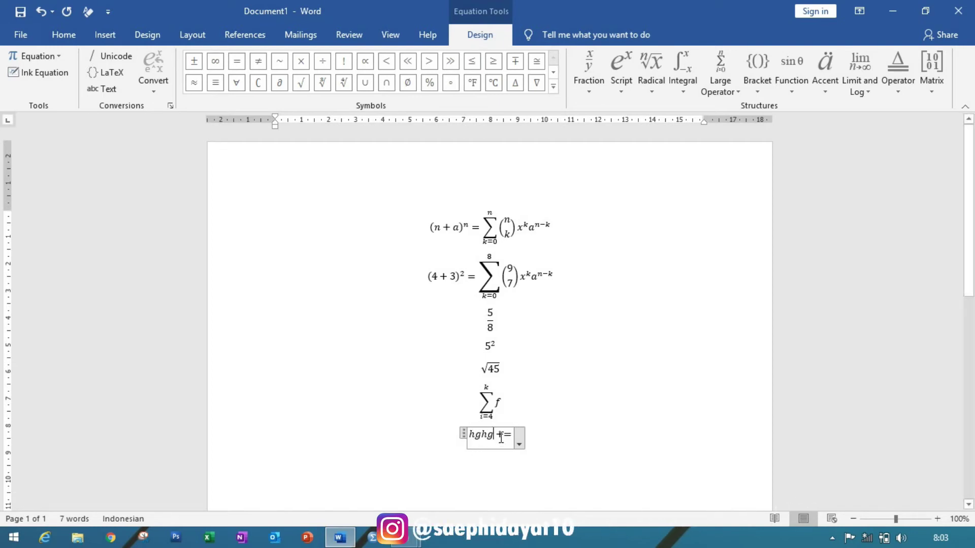
key(BackSpace)
key(BackSpace)
key(BackSpace)
key(BackSpace)
key(BackSpace)
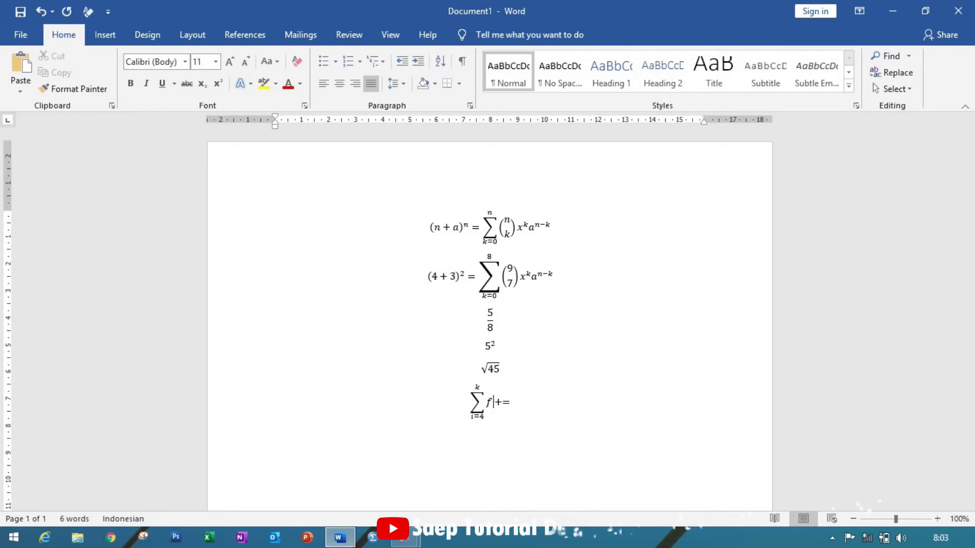
key(Return)
Enter 10 in front of the += operator and start a new line below it.
text(10+=)
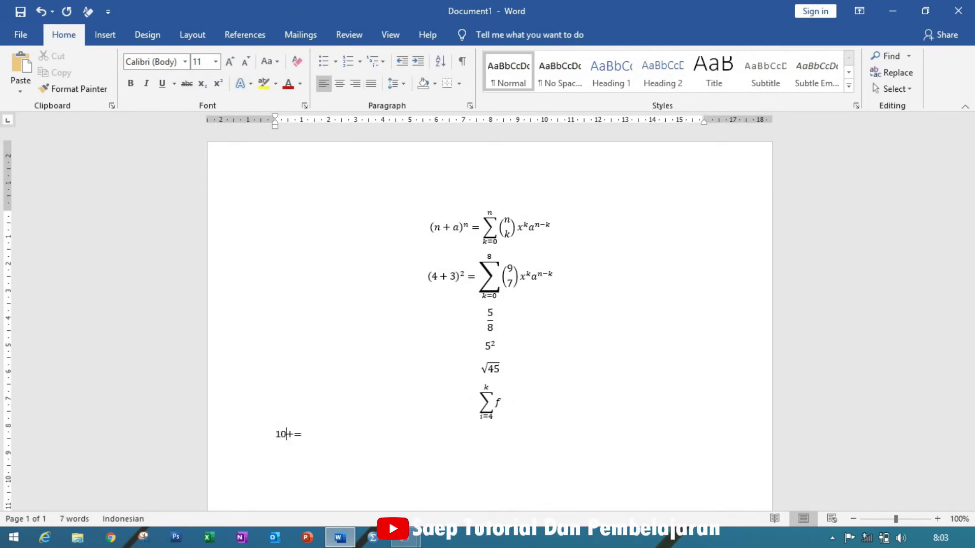
click(296, 436)
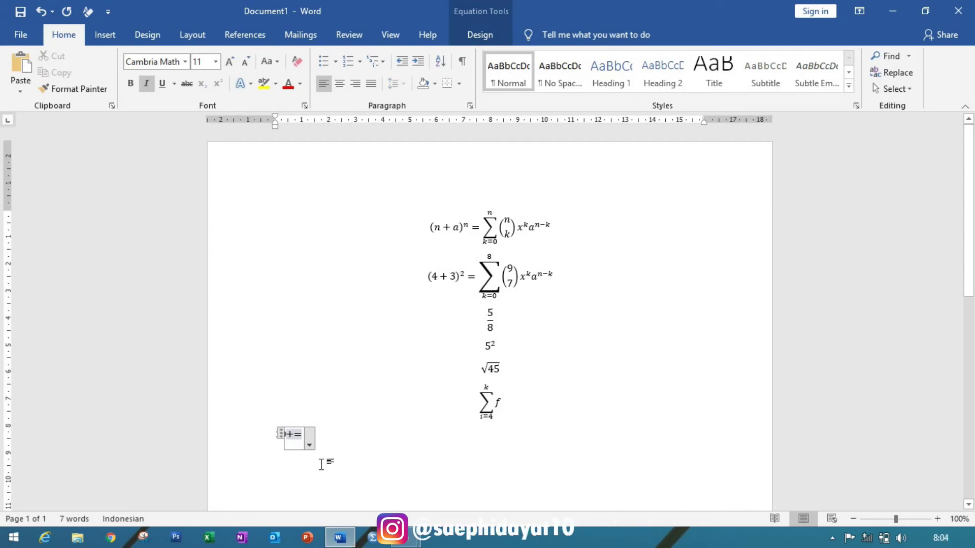
key(Right)
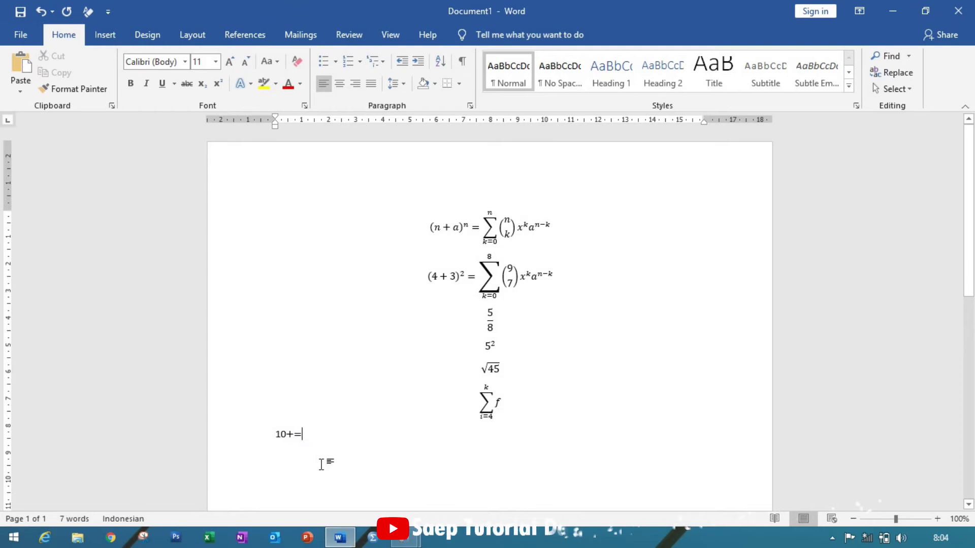
key(Return)
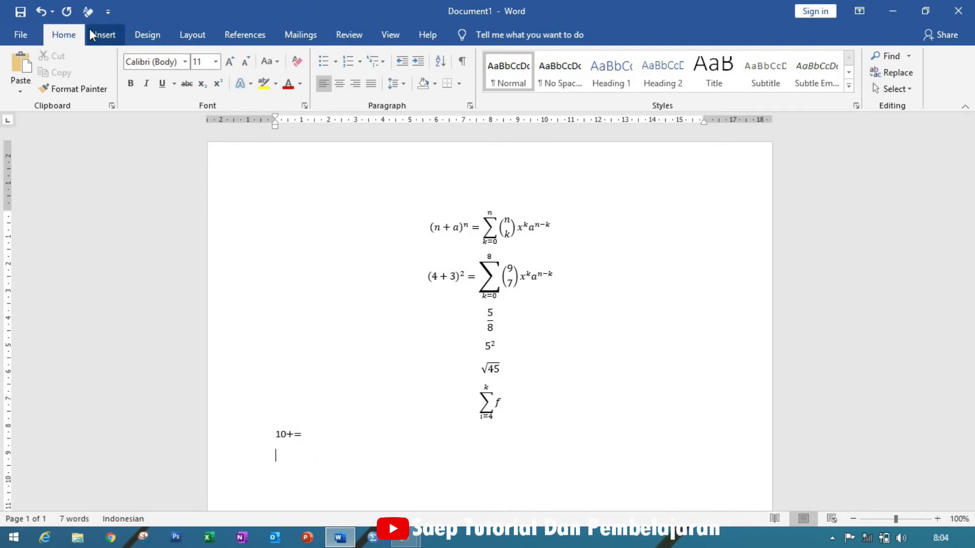
Insert a new empty equation below the 10+= line and look through the available Matrix structures.
click(104, 35)
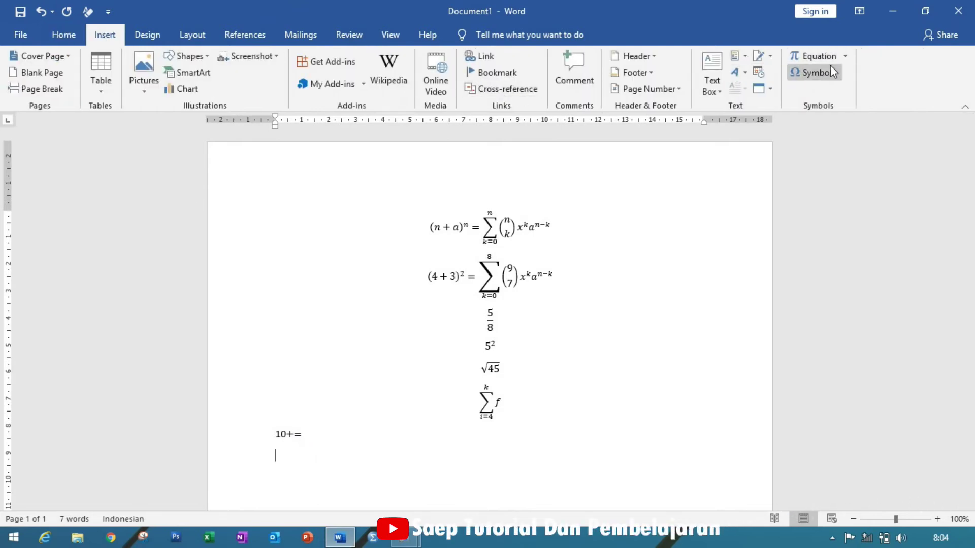
click(816, 56)
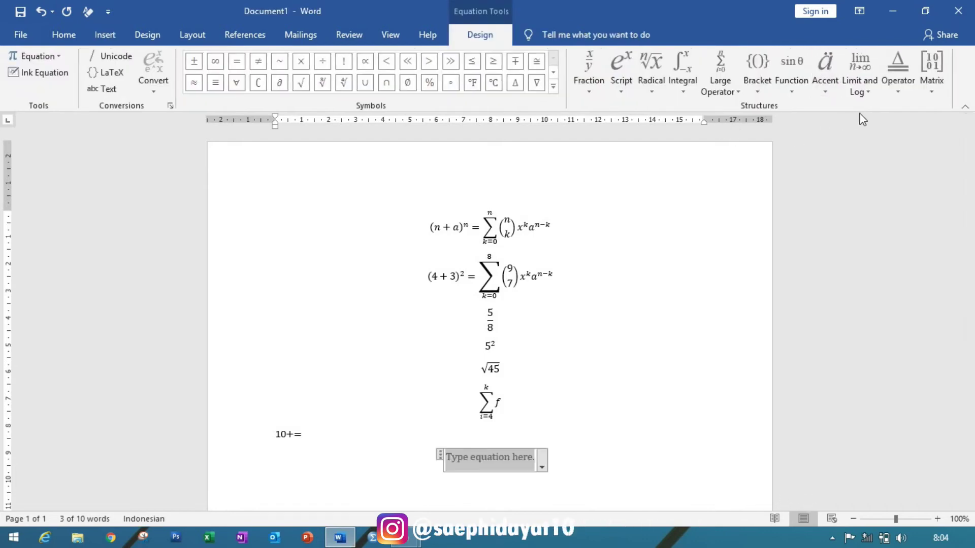
click(933, 90)
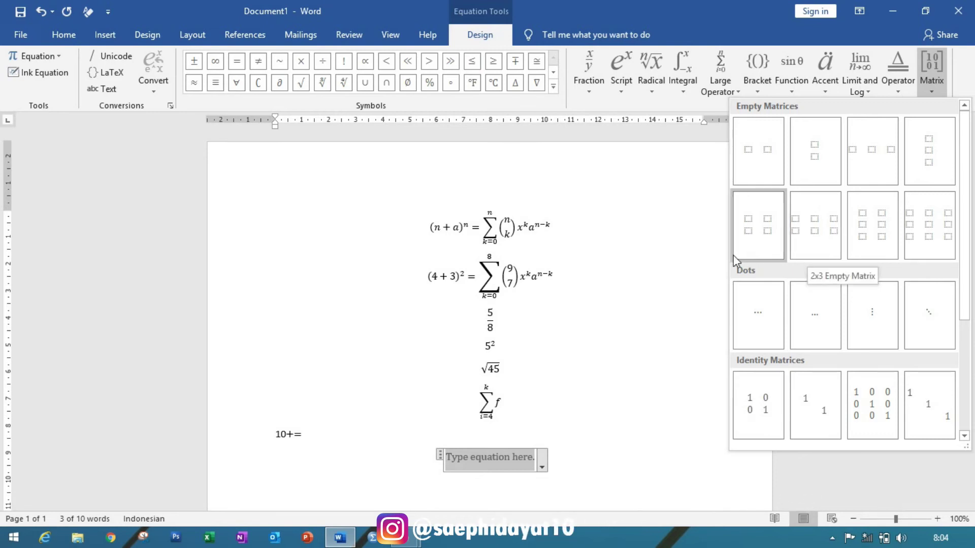
click(681, 268)
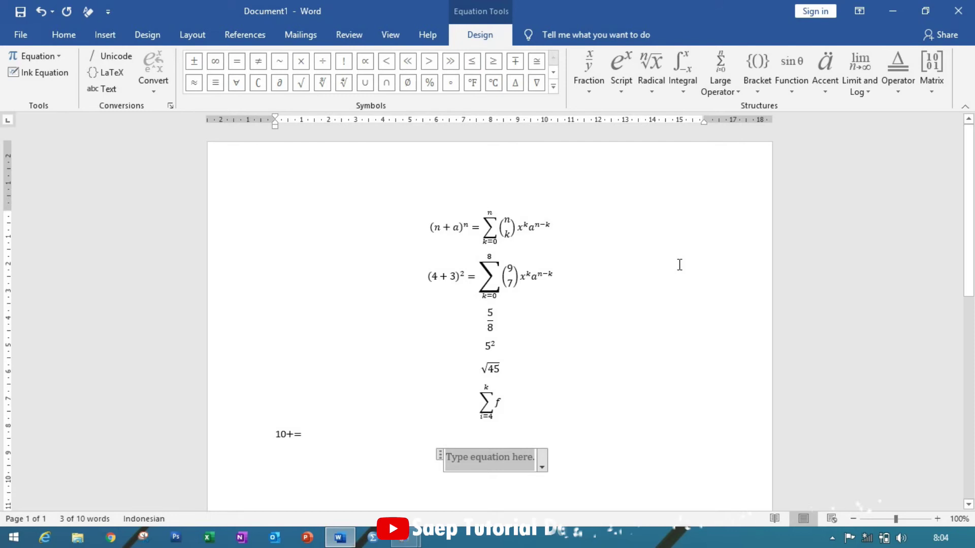
Apply the All - Professional conversion to the document's equations from the empty equation.
click(154, 93)
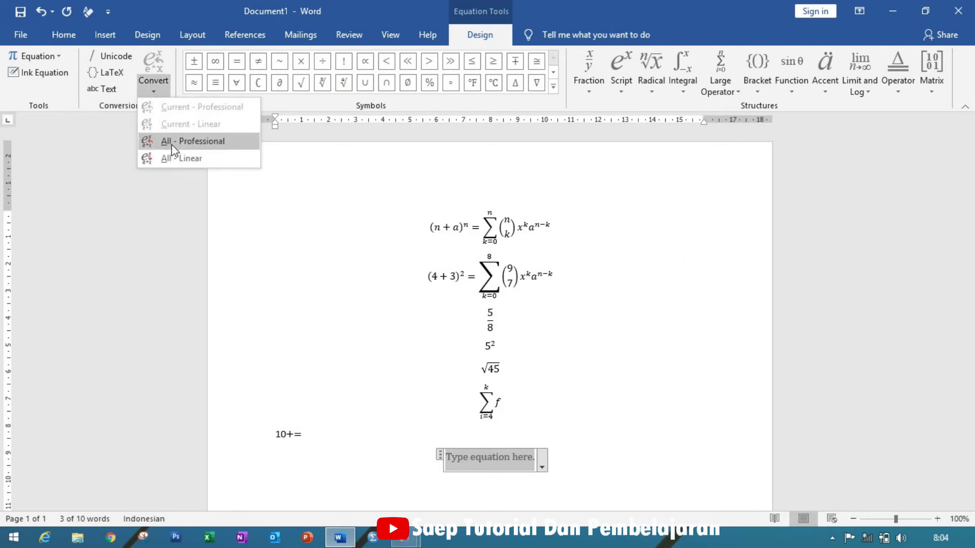
click(173, 145)
click(155, 93)
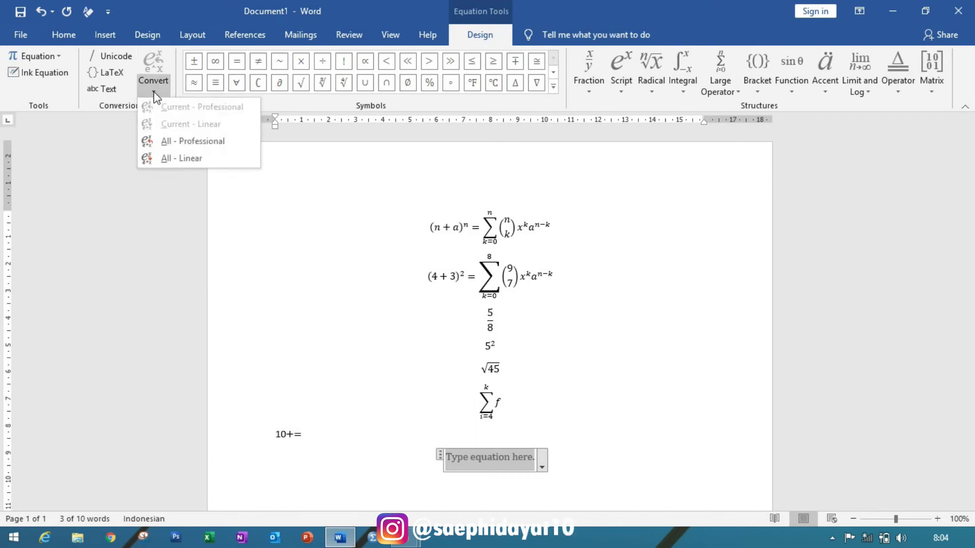
click(480, 232)
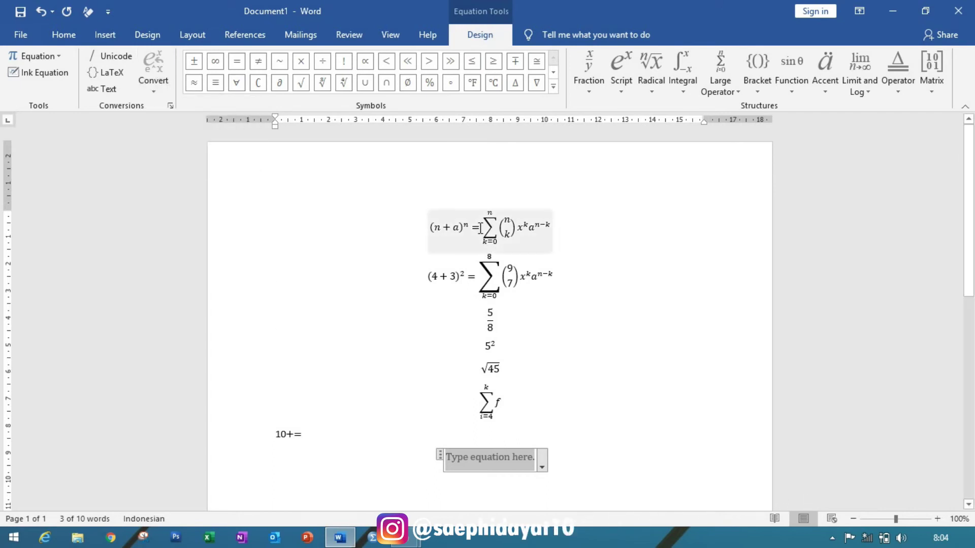
click(153, 87)
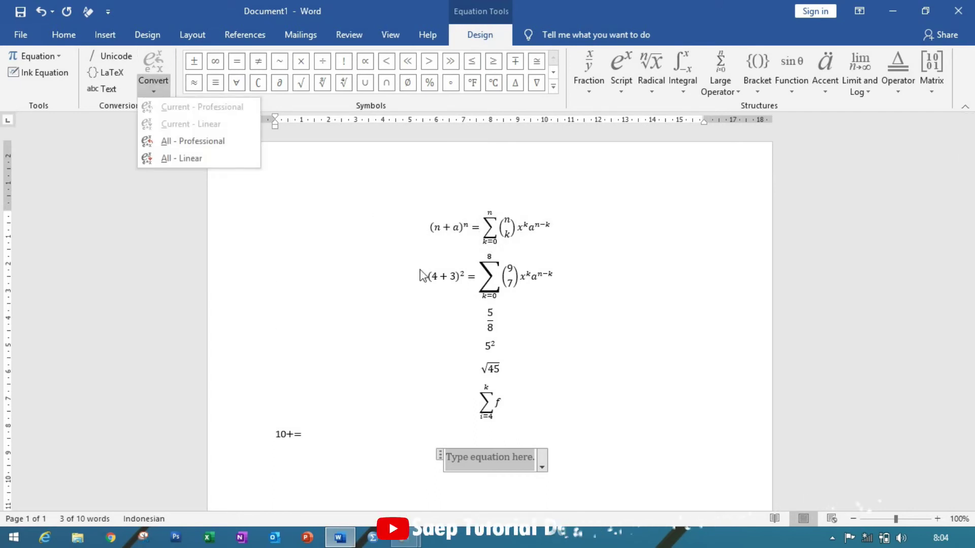
click(173, 144)
Select the whole first equation, (n+a)^n, and apply the All - Professional conversion.
click(450, 239)
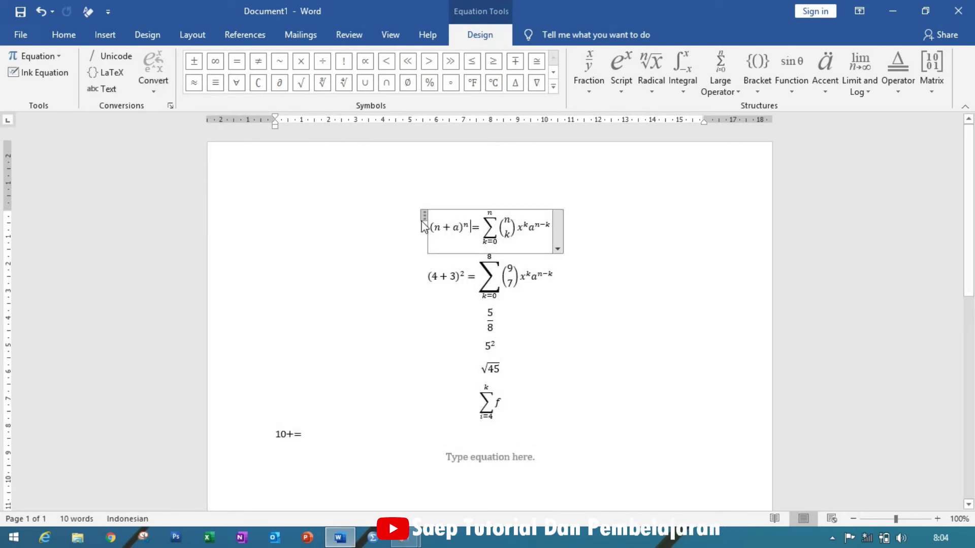
drag(421, 227, 583, 246)
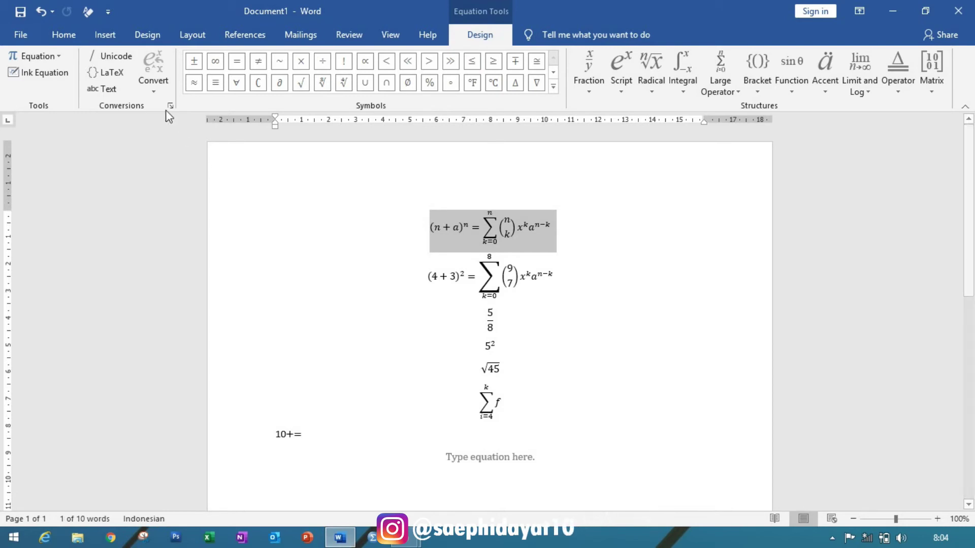
click(154, 91)
click(170, 141)
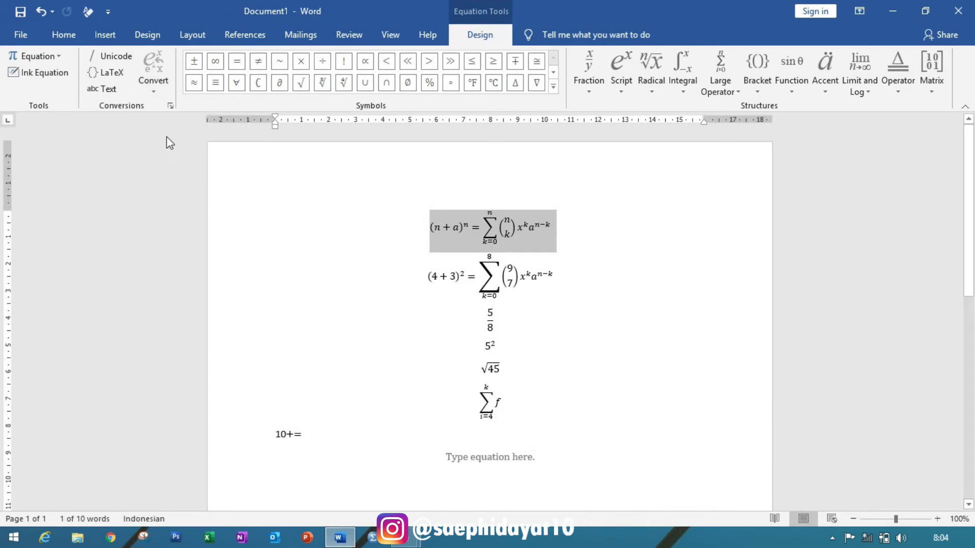
Select the 5/8 fraction and examine its equation conversion options.
click(457, 277)
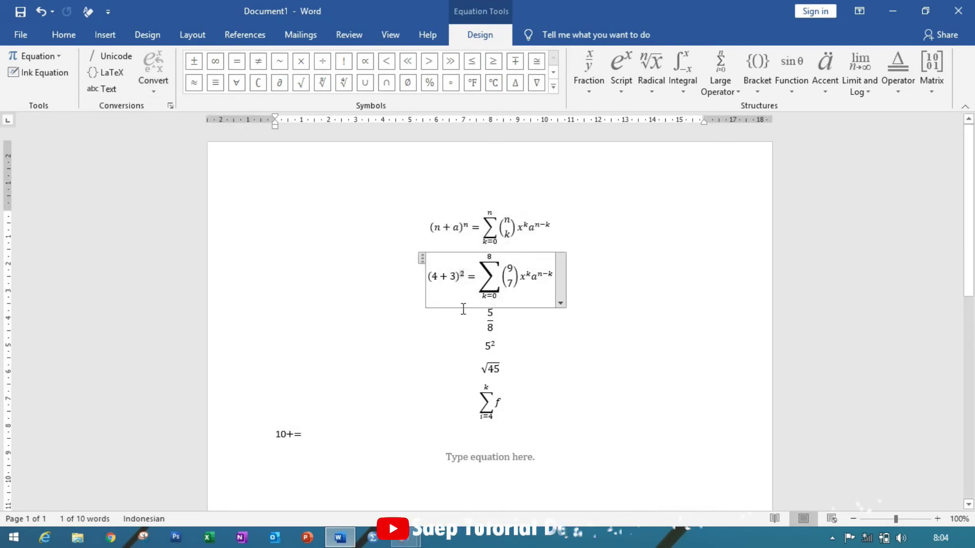
drag(482, 319, 524, 338)
click(154, 84)
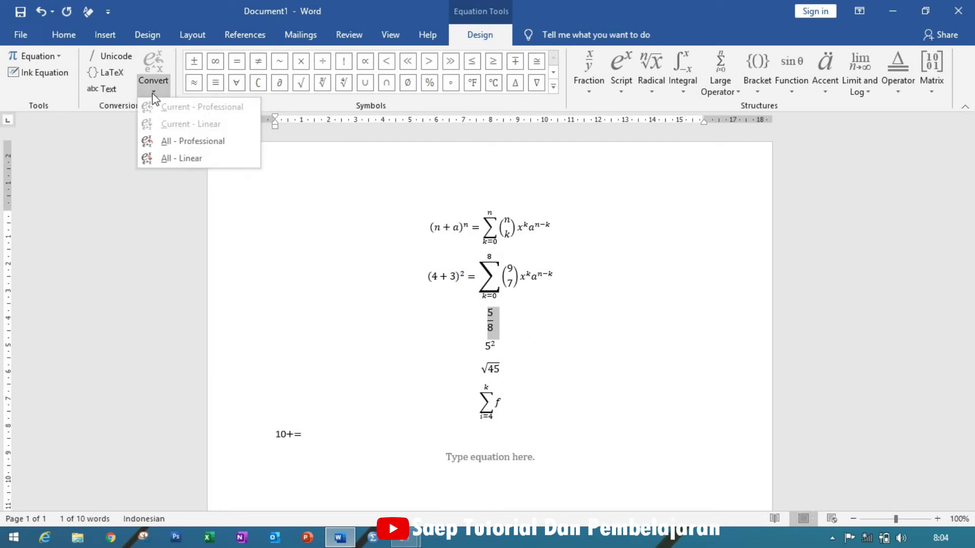
click(162, 195)
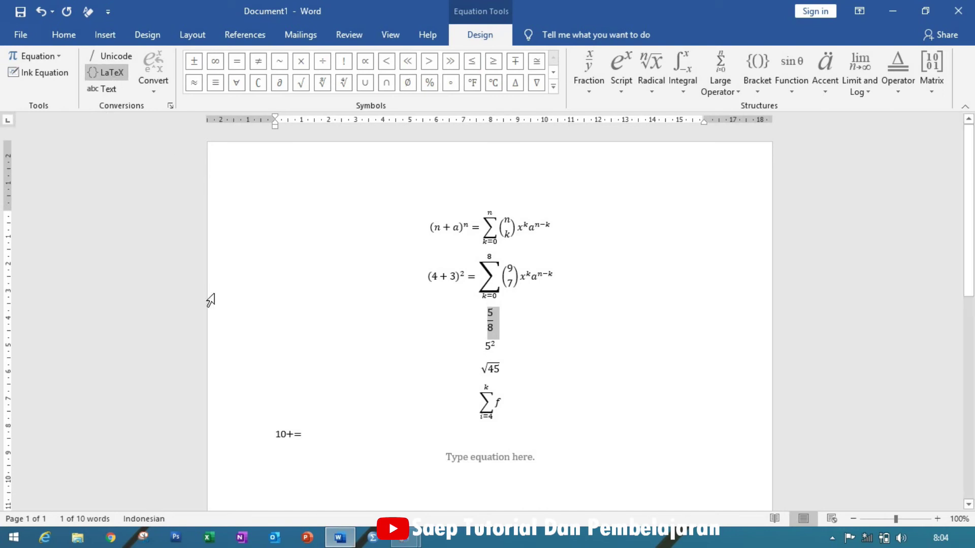
Try the LaTeX input format on the empty equation below the 10+= line.
click(296, 301)
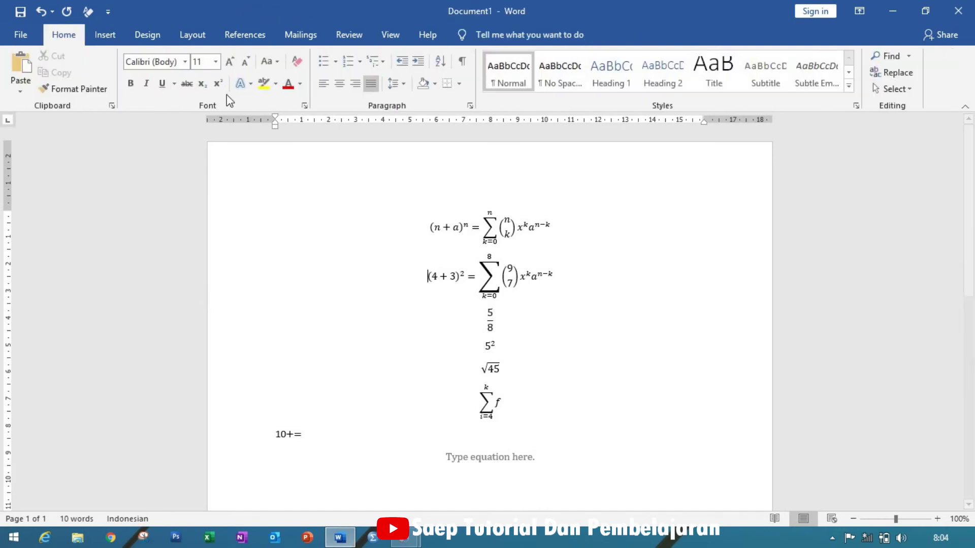
click(94, 43)
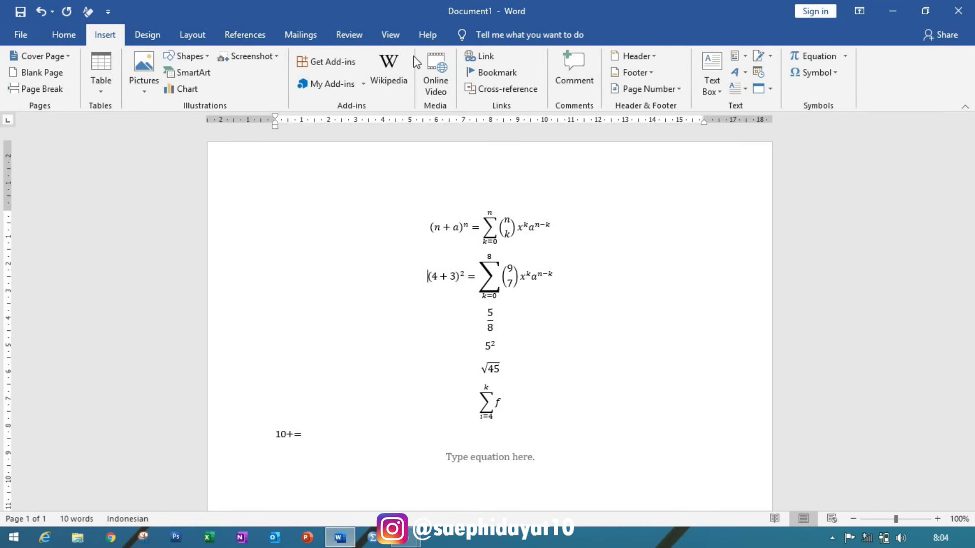
click(825, 60)
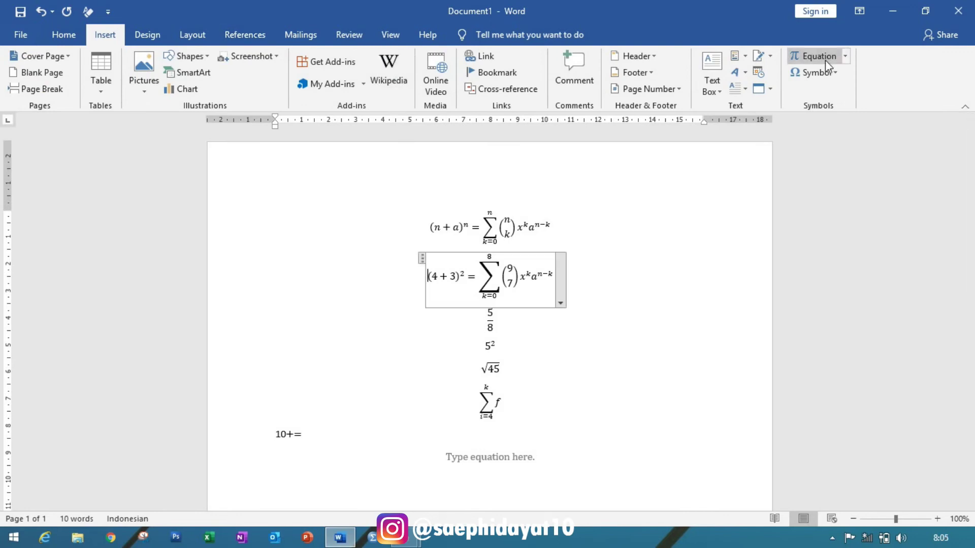
click(491, 457)
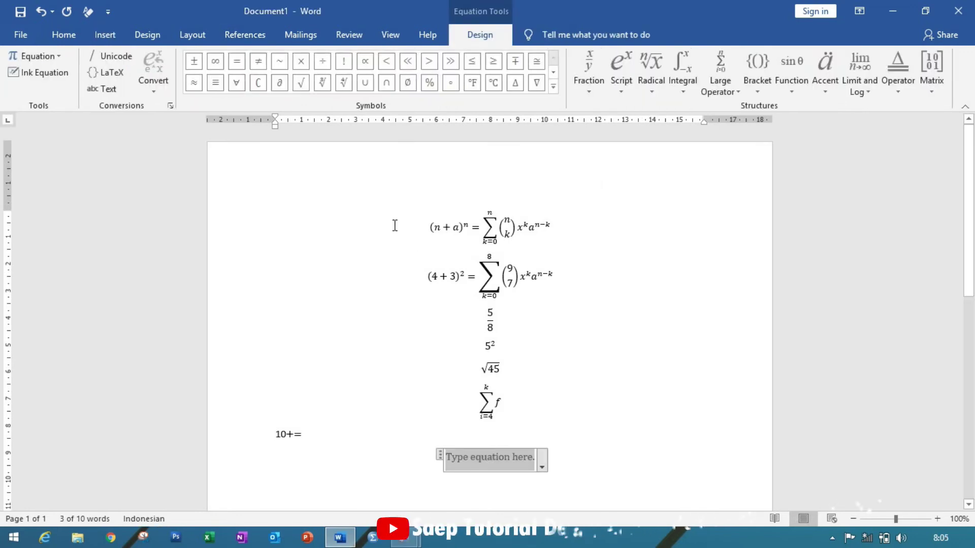
click(104, 76)
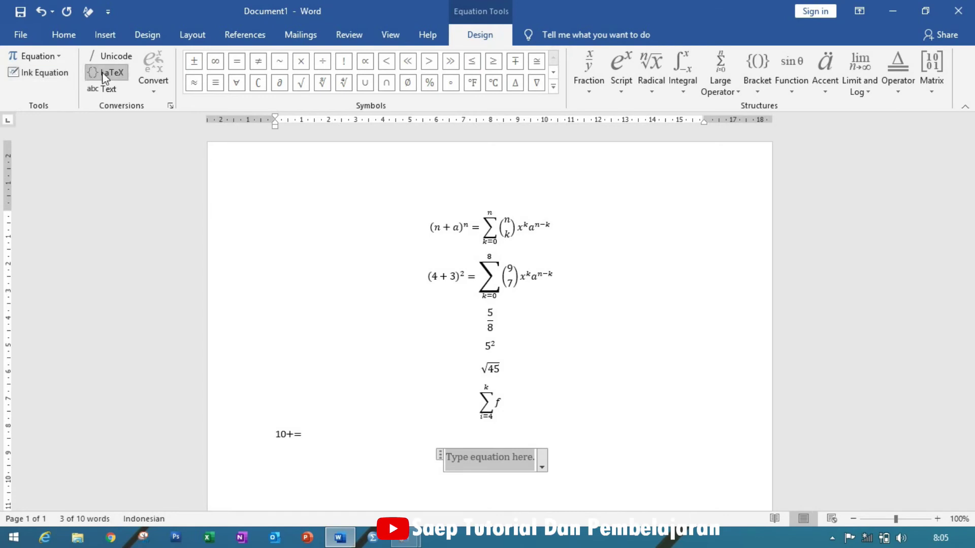
Set the empty equation to Text, trying the Unicode format as well.
click(103, 43)
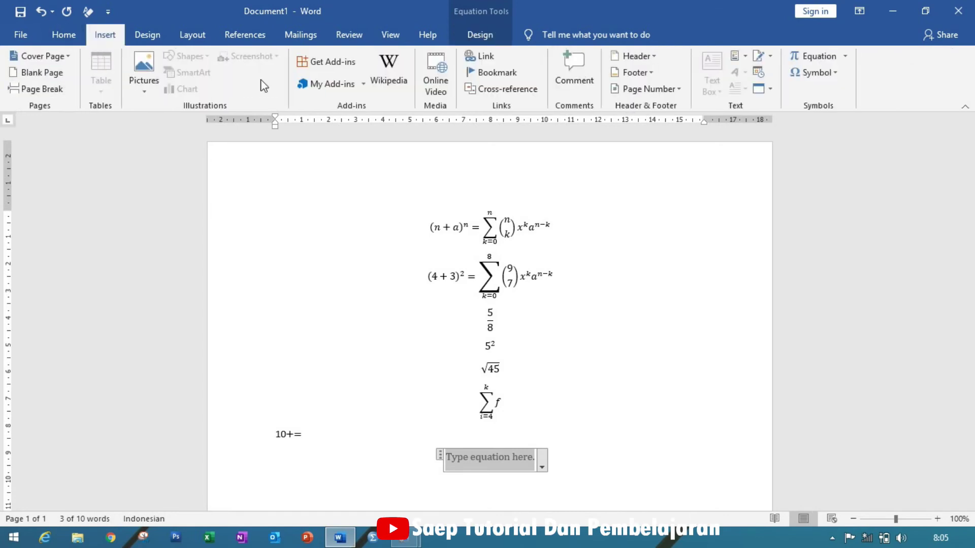
click(464, 34)
click(113, 90)
click(112, 58)
click(328, 308)
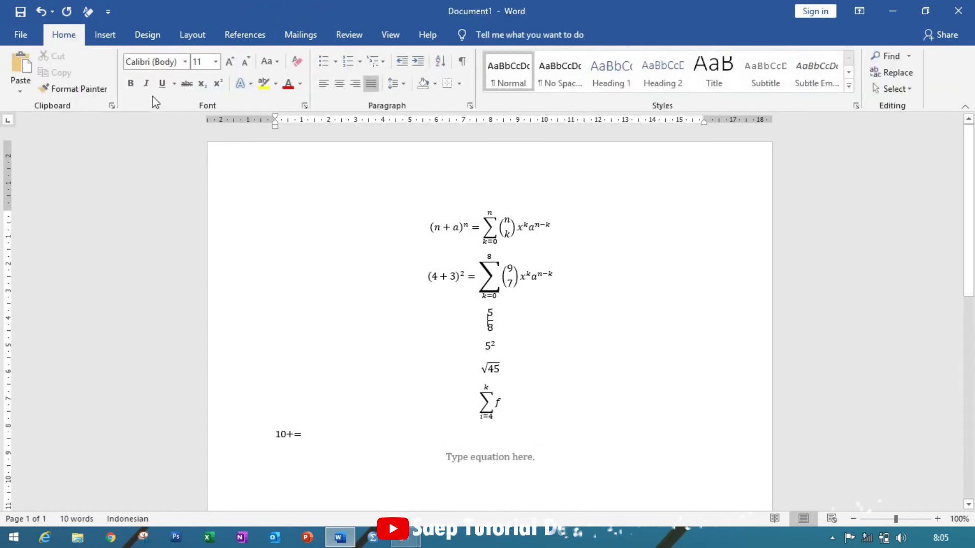
click(485, 464)
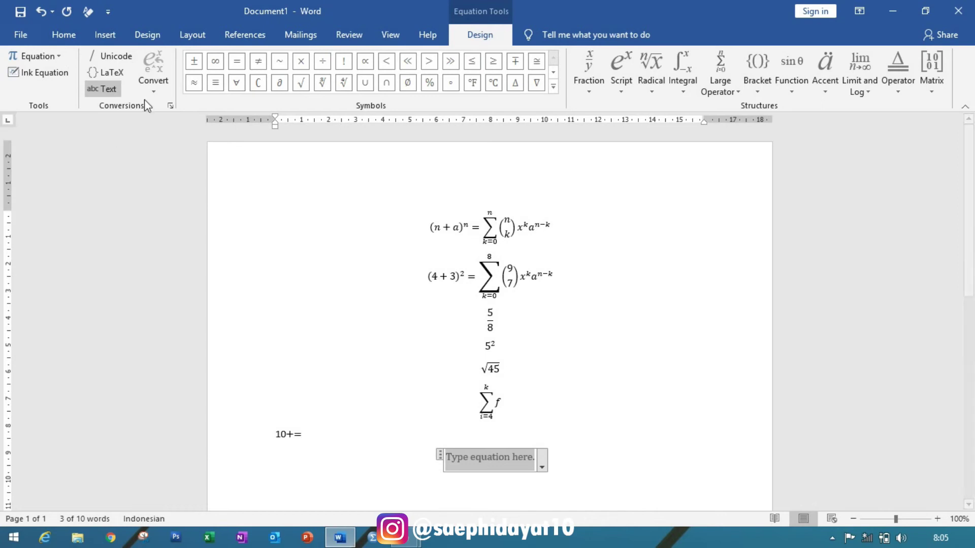
Review the general and display math settings in Equation Options and look at the available Radical structures.
click(170, 106)
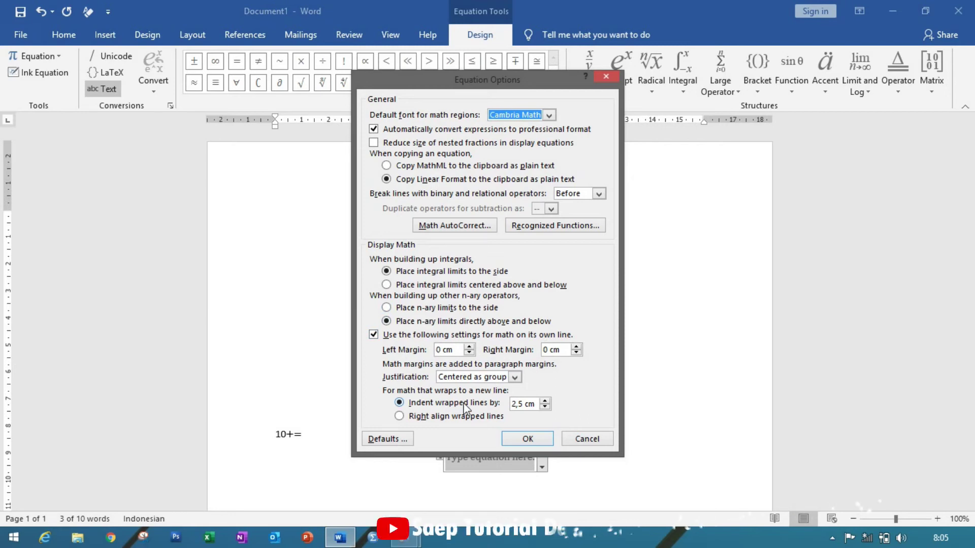
click(529, 438)
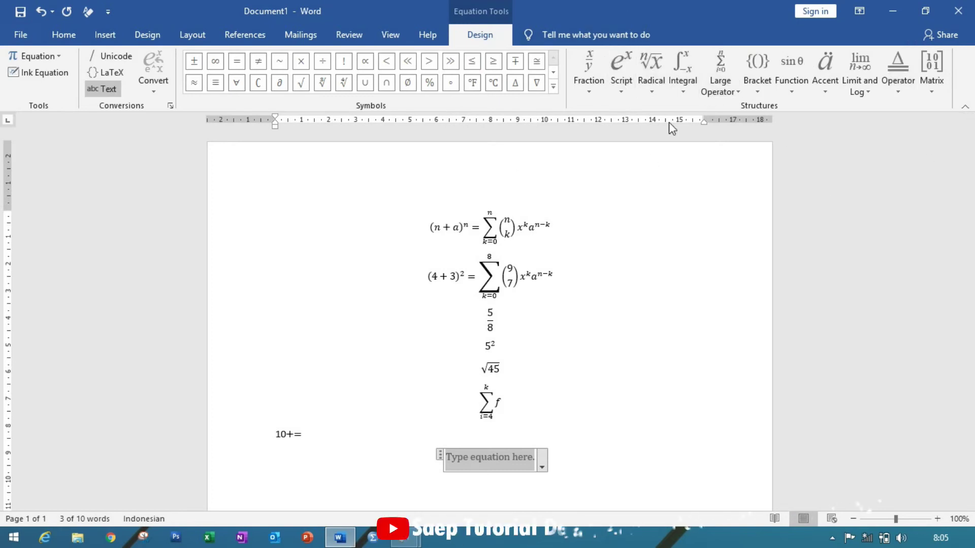
click(651, 92)
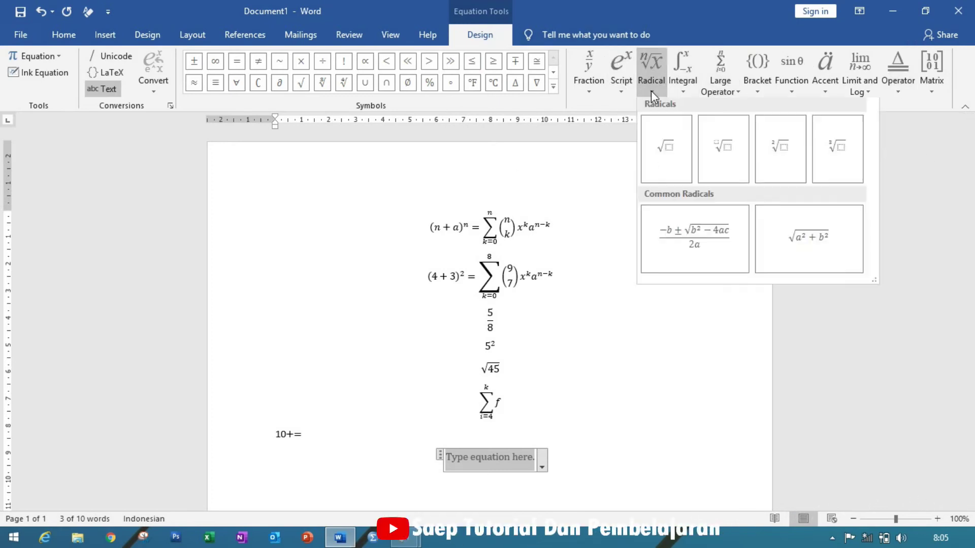
click(576, 288)
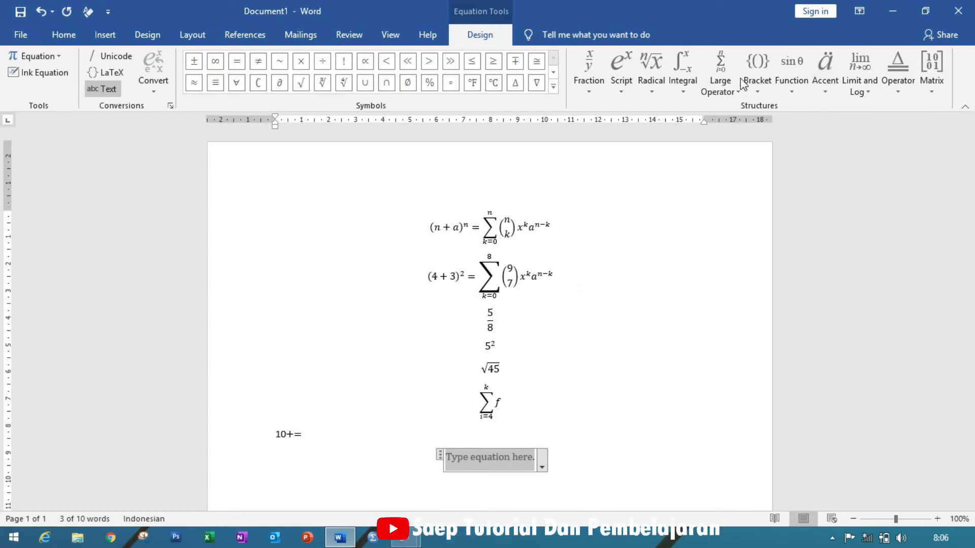
Start an Ink Equation for the empty equation and handwrite s² = (n/2 − 3) in it.
key(ctrl+Home)
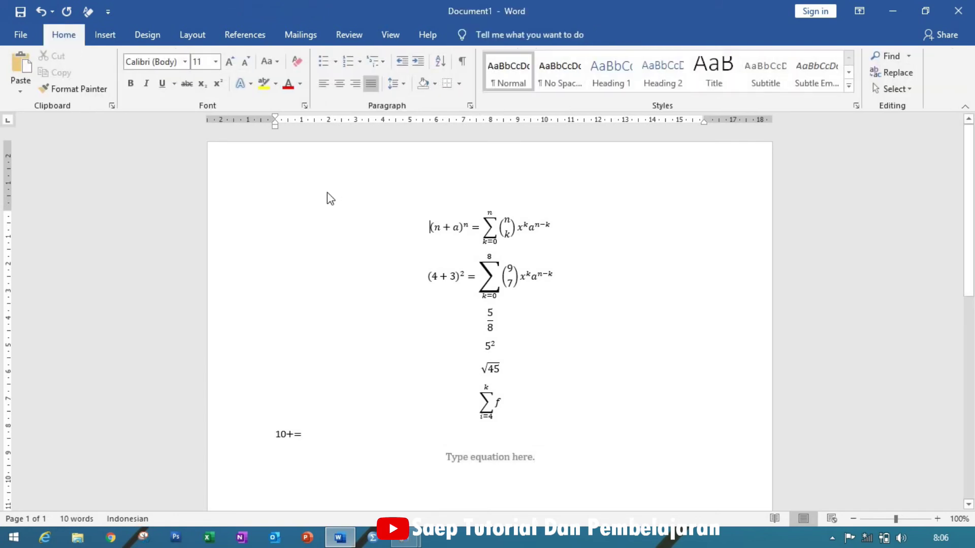
click(104, 35)
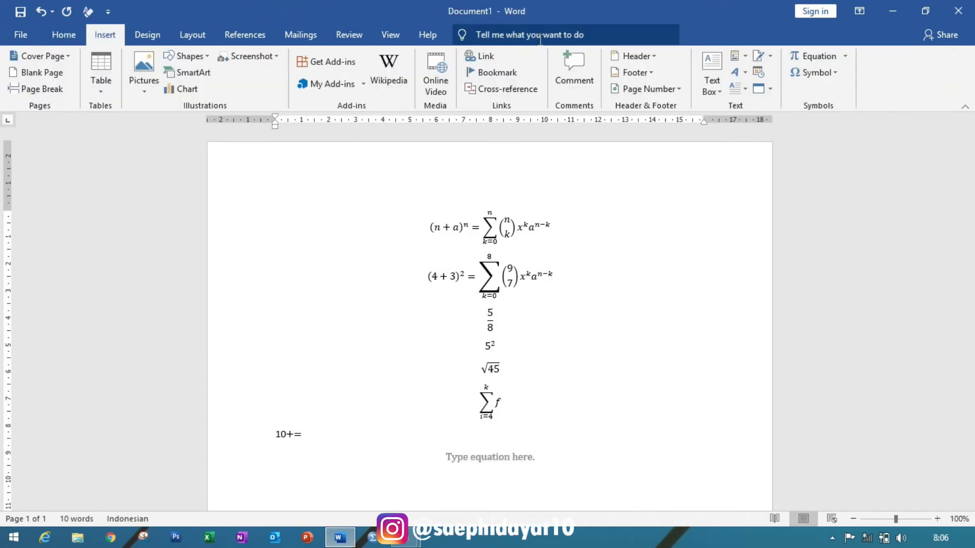
click(796, 62)
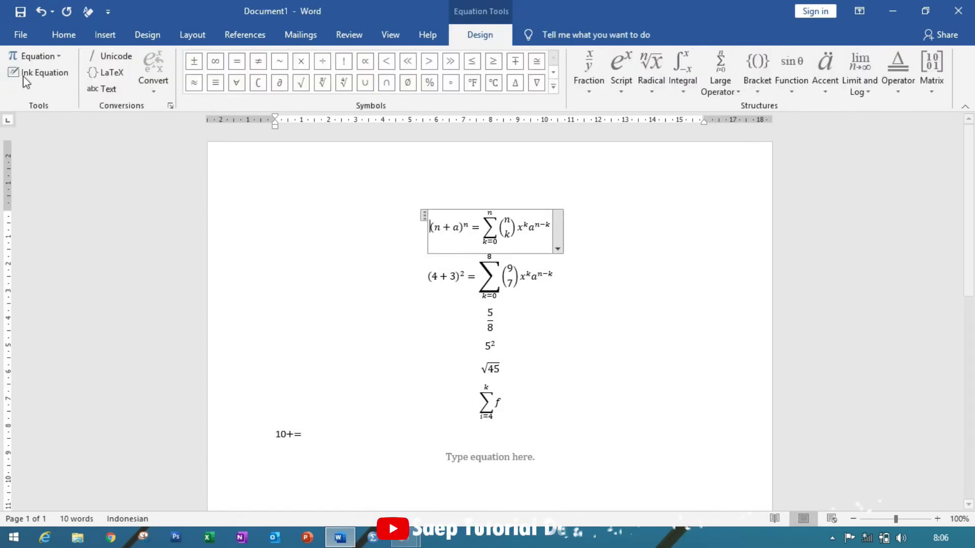
click(476, 461)
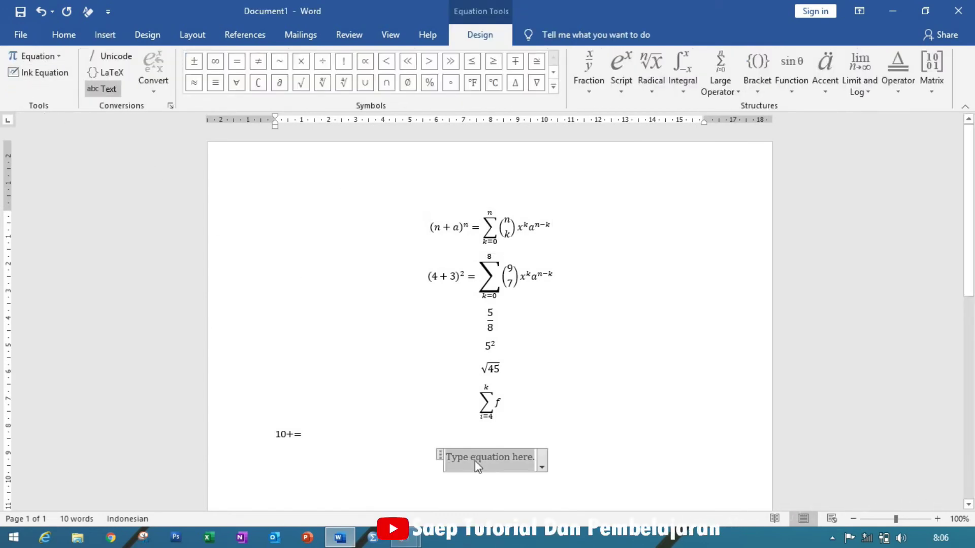
click(32, 72)
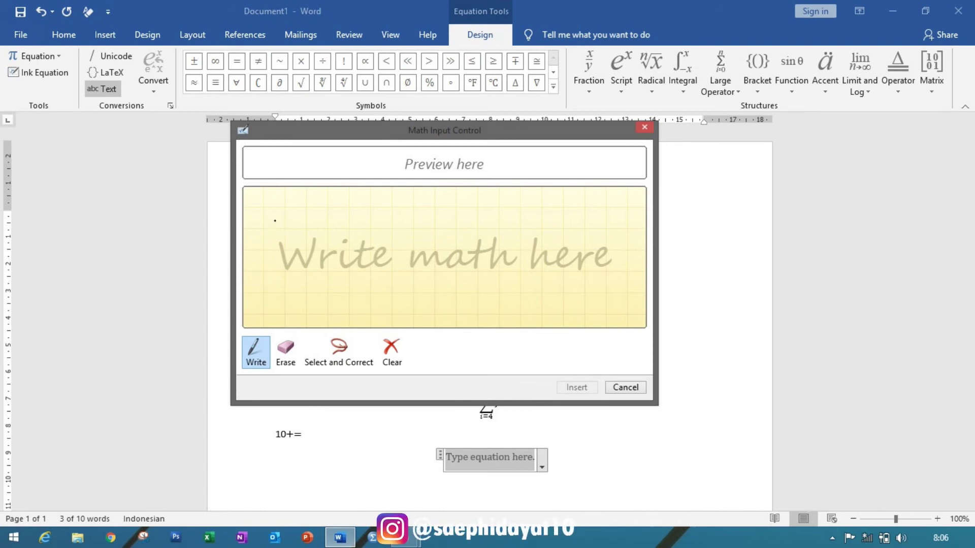
mouse_move(275, 220)
mouse_down()
mouse_move(268, 230)
mouse_move(279, 215)
mouse_up()
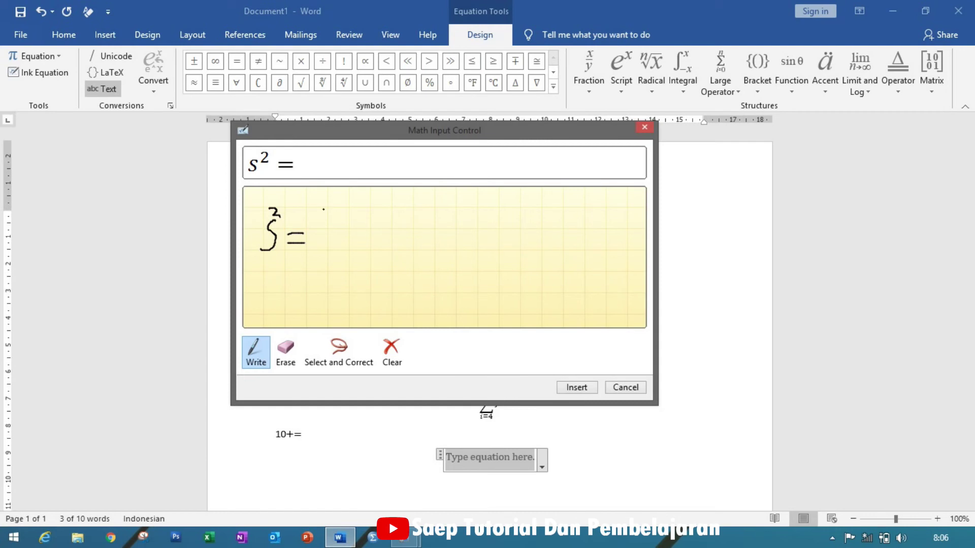
mouse_move(321, 202)
mouse_down()
mouse_move(340, 224)
mouse_move(325, 232)
mouse_move(358, 221)
mouse_up()
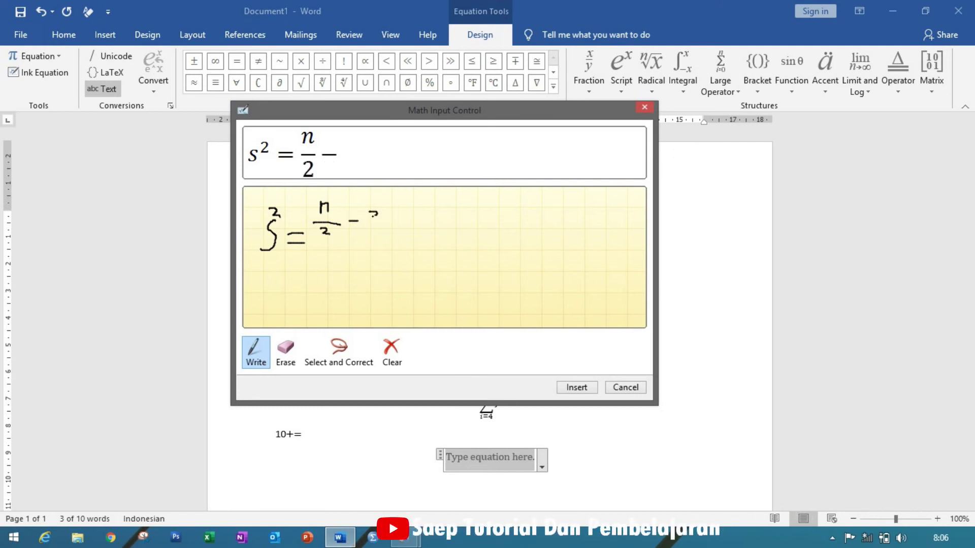
drag(312, 201, 308, 231)
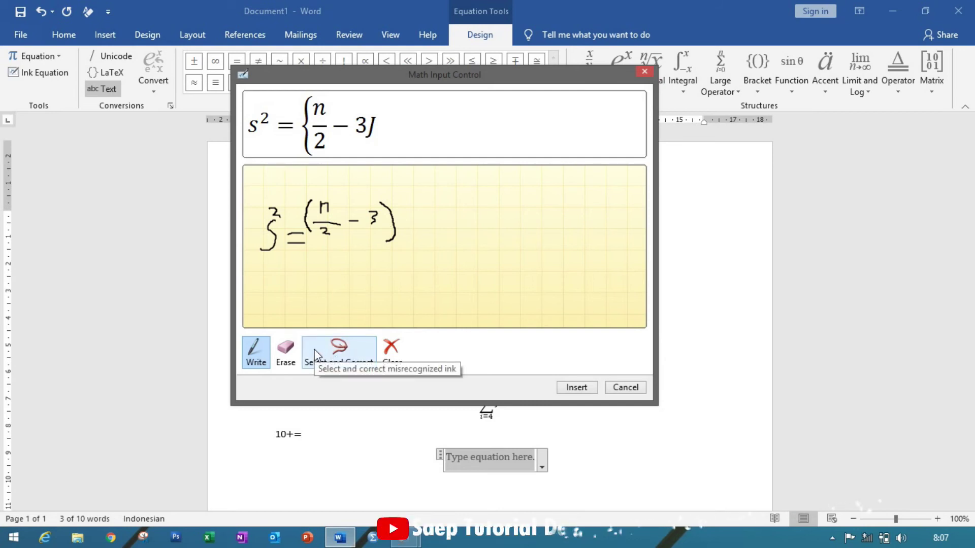
Erase the handwritten (n/2 − 3) after the equals sign in the ink equation, retrying its closing bracket first.
click(285, 354)
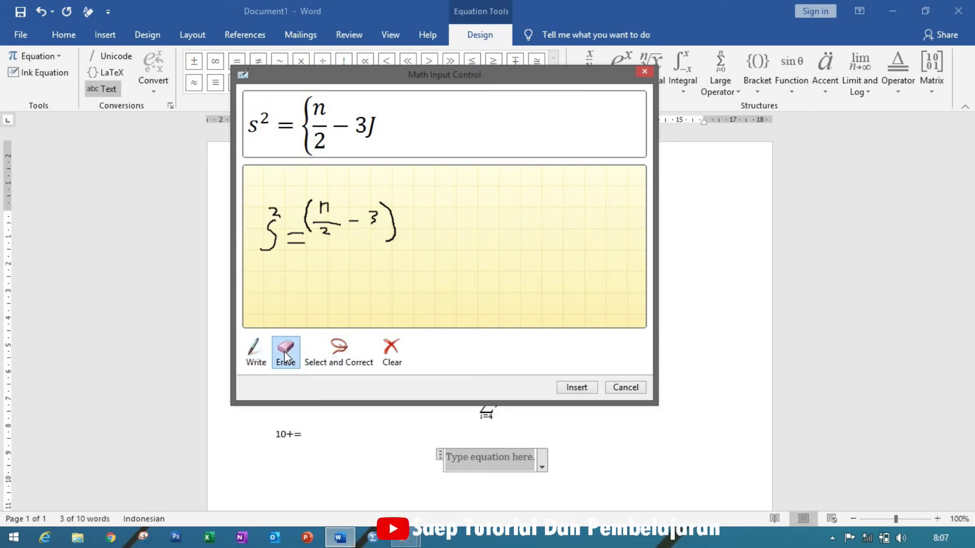
drag(392, 242, 391, 208)
click(256, 352)
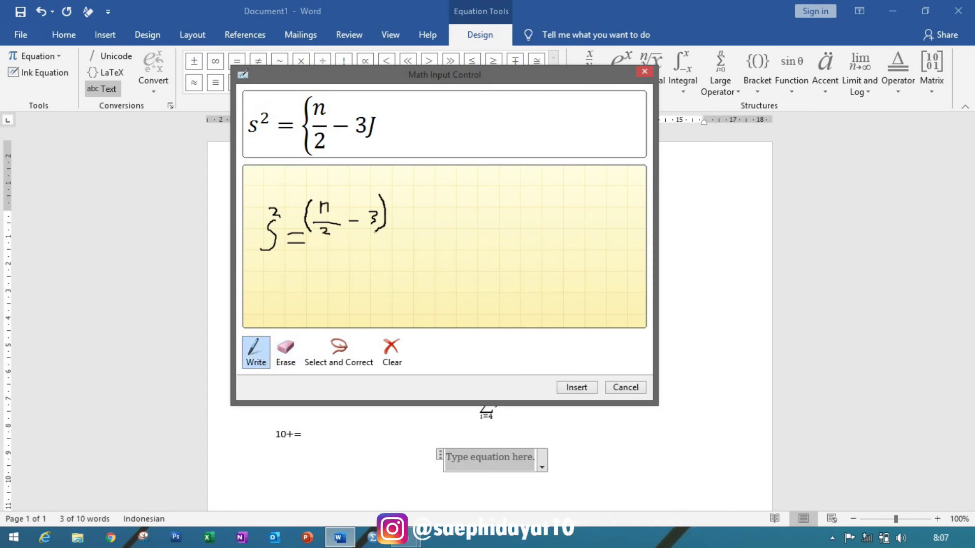
click(285, 354)
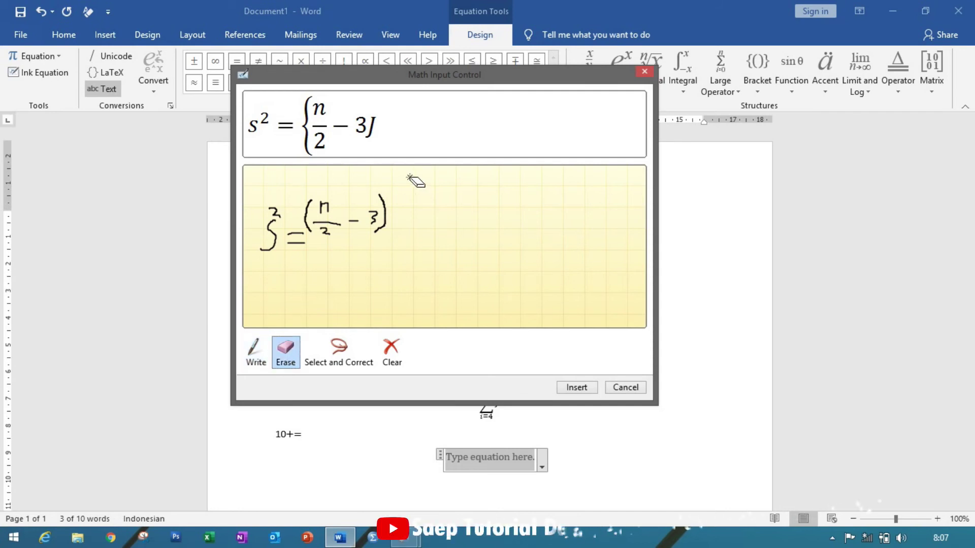
drag(392, 224, 391, 208)
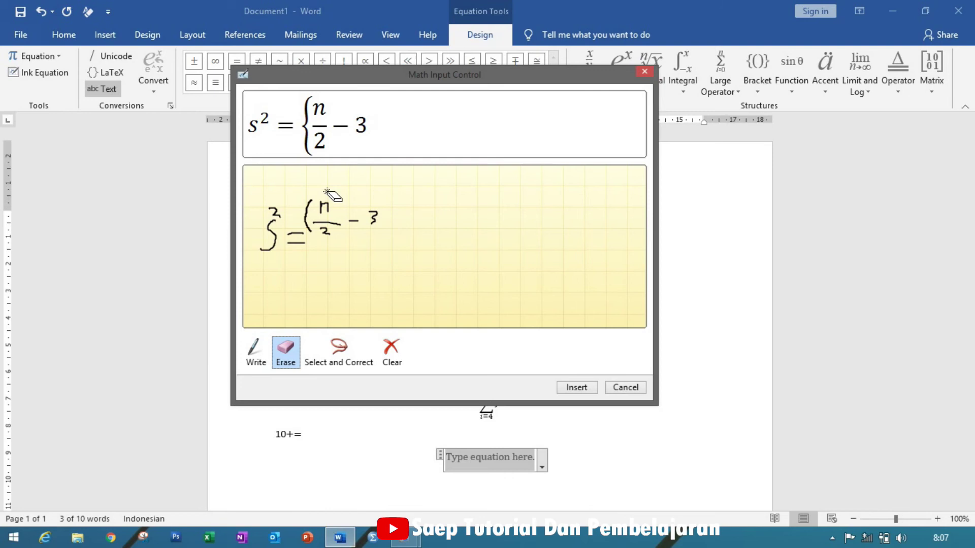
mouse_move(330, 196)
mouse_down()
mouse_move(330, 234)
mouse_move(374, 217)
mouse_up()
Handwrite (h/2 − 3)² after the equals sign in the ink equation.
click(254, 350)
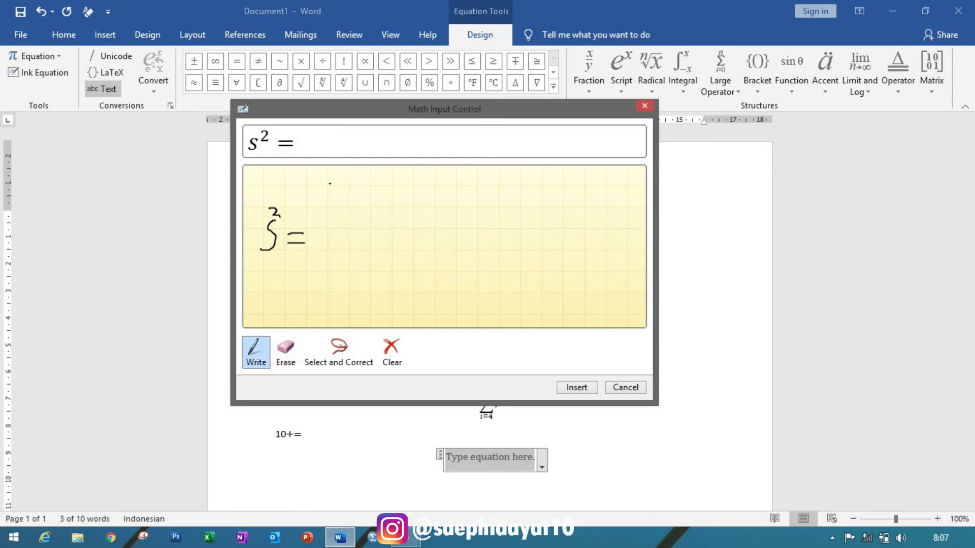
drag(320, 177, 317, 214)
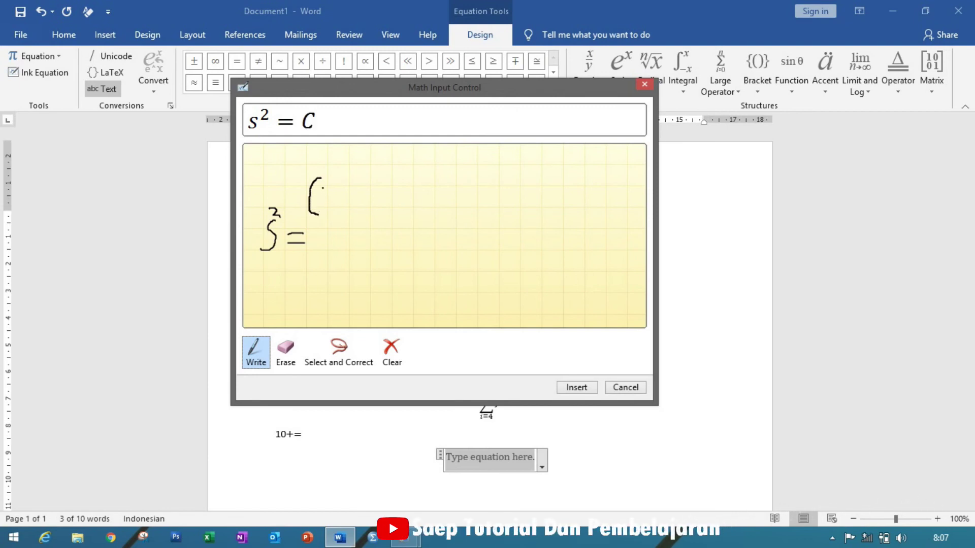
drag(328, 194, 336, 199)
click(329, 203)
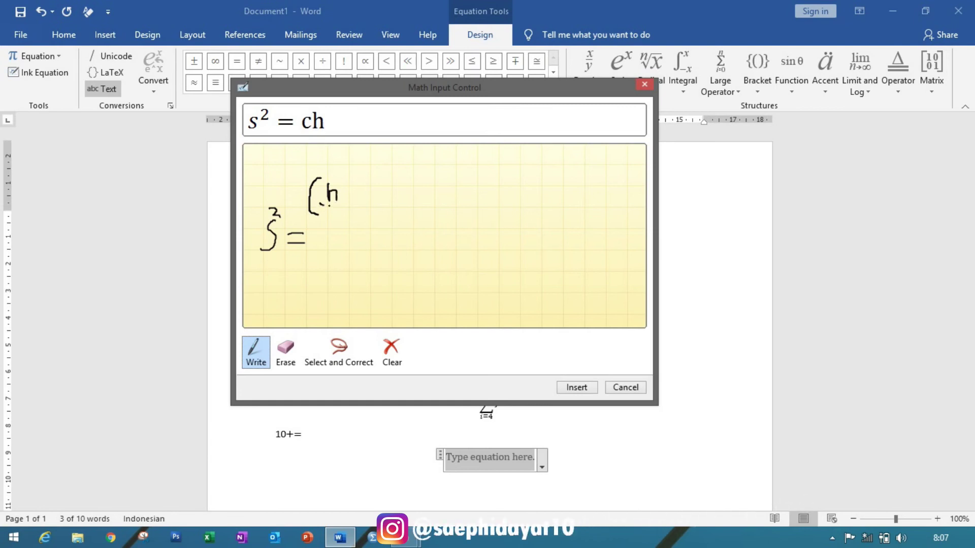
click(337, 213)
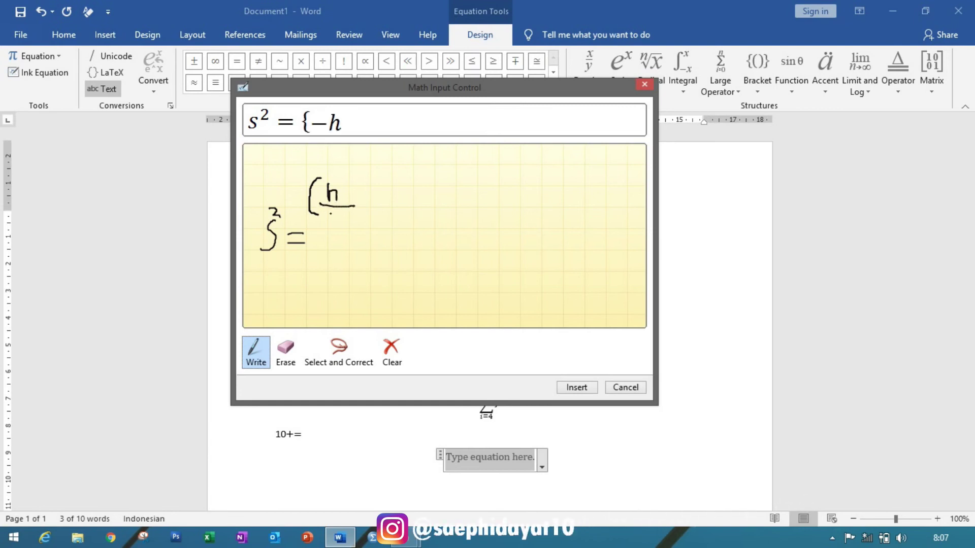
drag(330, 219, 339, 219)
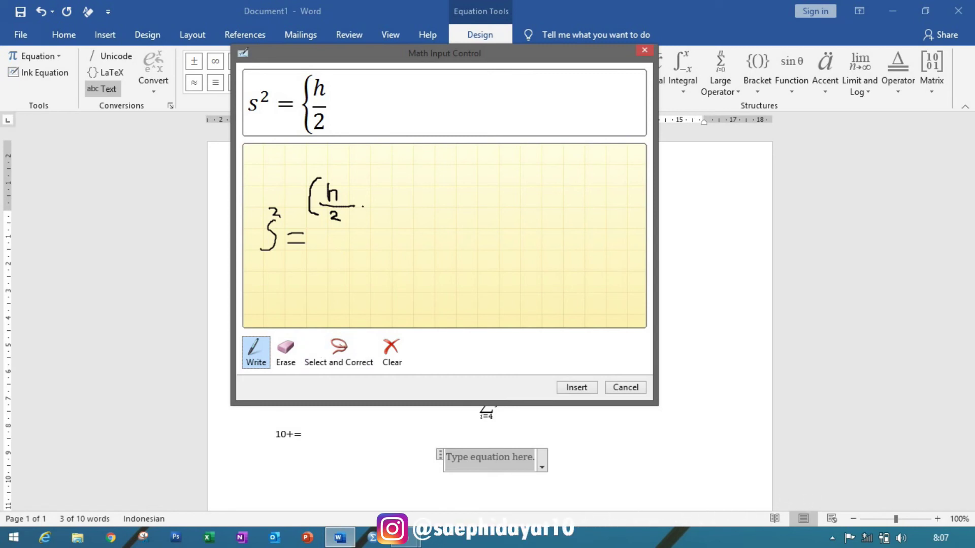
drag(408, 191, 400, 215)
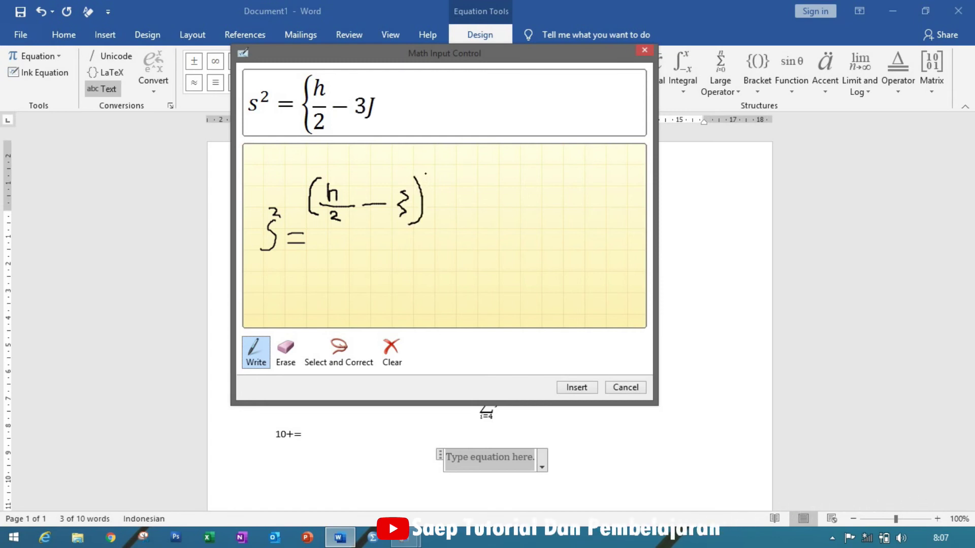
drag(422, 175, 438, 179)
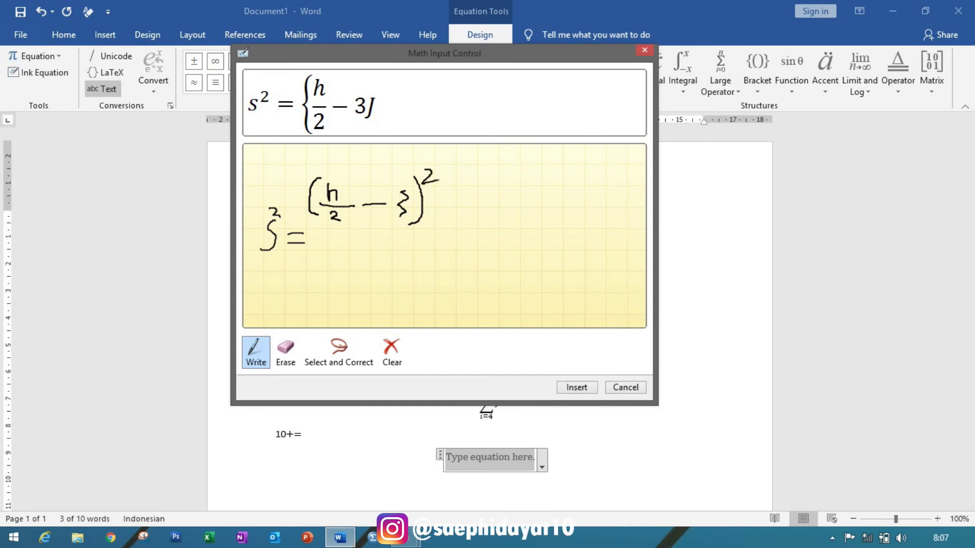
Rewrite the closing bracket and the exponent 2 after erasing them, and handwrite a fraction bar with n beneath the expression.
click(285, 350)
drag(406, 219, 422, 203)
click(429, 178)
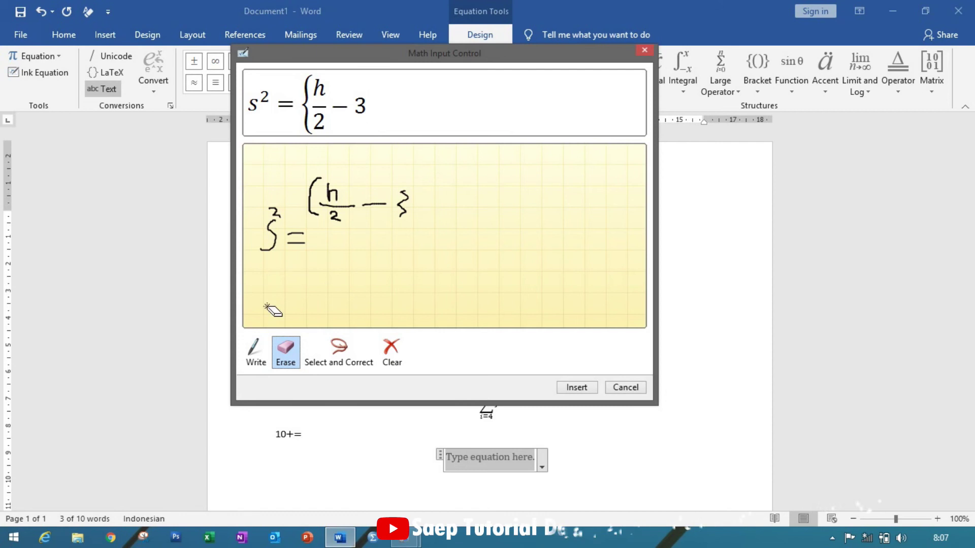
click(255, 350)
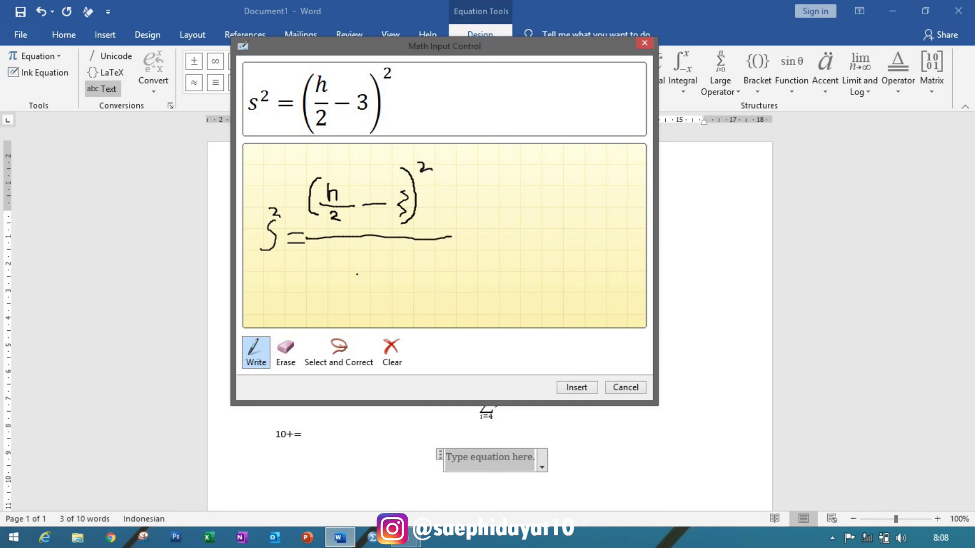
mouse_move(354, 254)
mouse_down()
mouse_move(354, 279)
mouse_move(361, 254)
mouse_move(367, 277)
mouse_up()
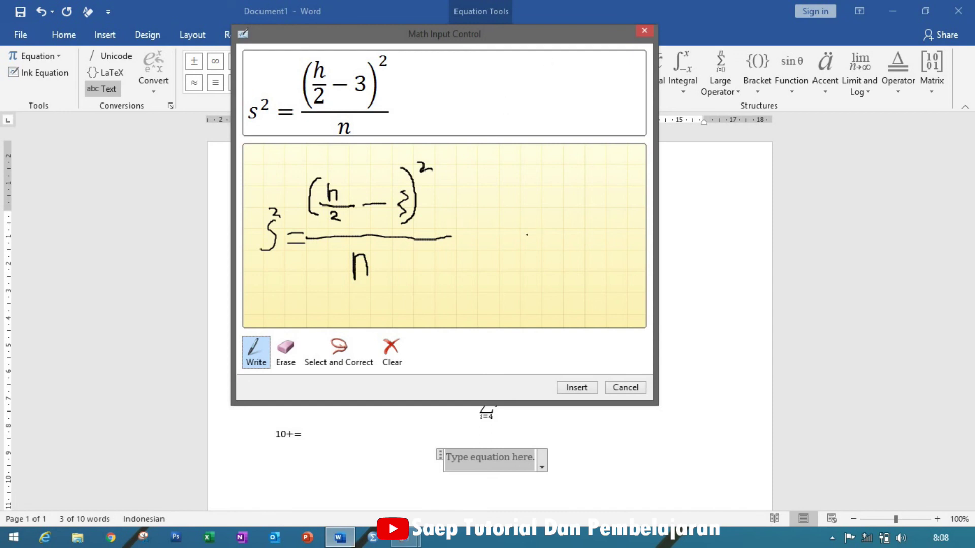
Erase the stray strokes below the fraction and insert the handwritten equation into the document.
drag(438, 277, 415, 470)
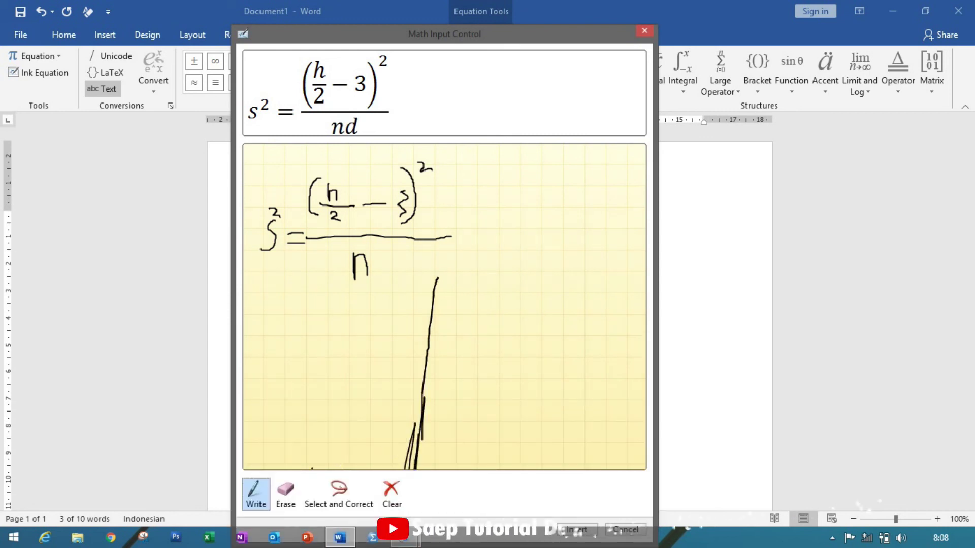
click(285, 492)
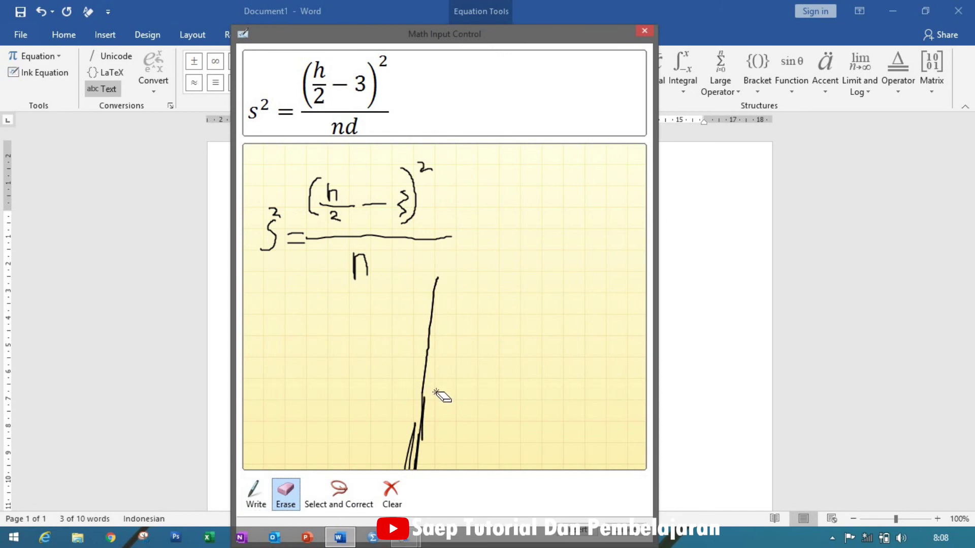
click(431, 340)
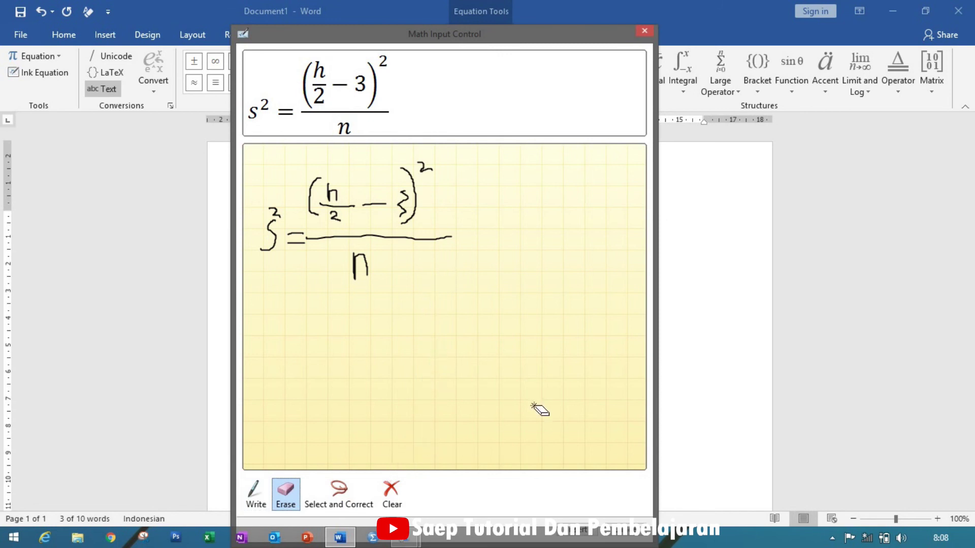
drag(553, 32, 550, 7)
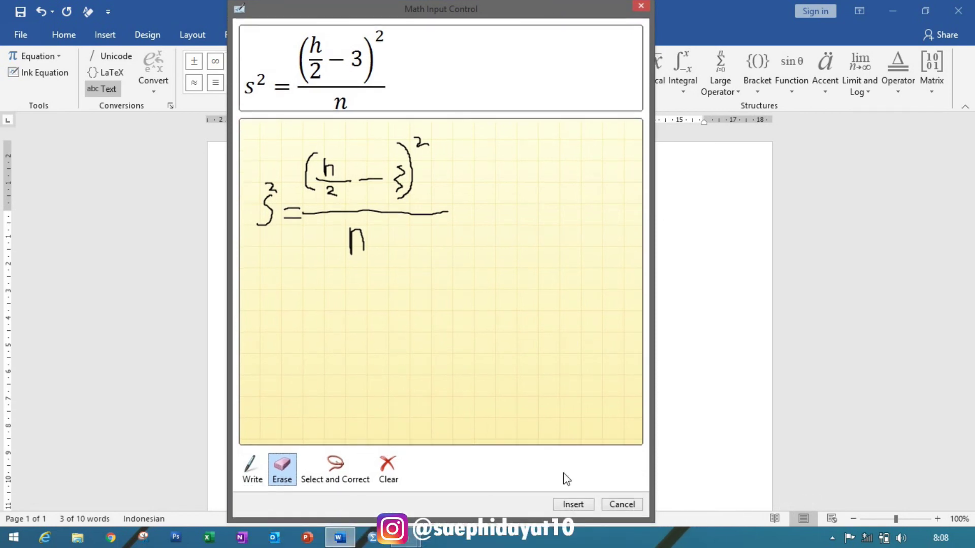
click(572, 504)
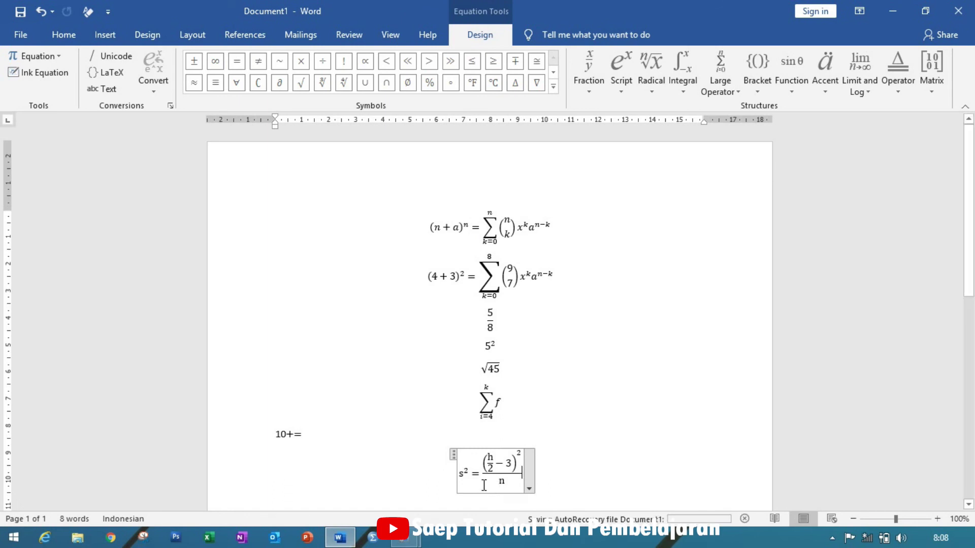
Select the whole s² equation and preview larger font sizes for it without applying one.
key(Home)
key(Right)
drag(496, 477, 516, 482)
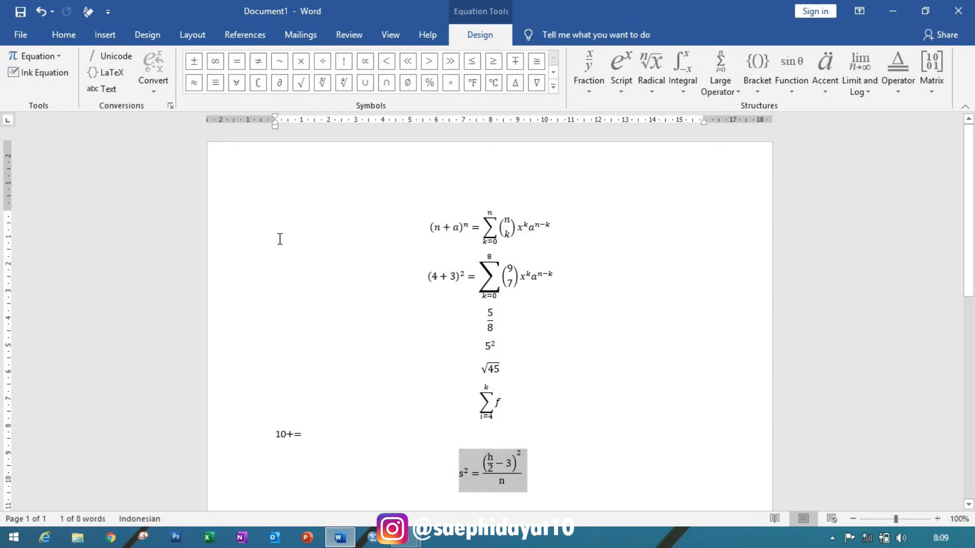
click(64, 36)
click(215, 62)
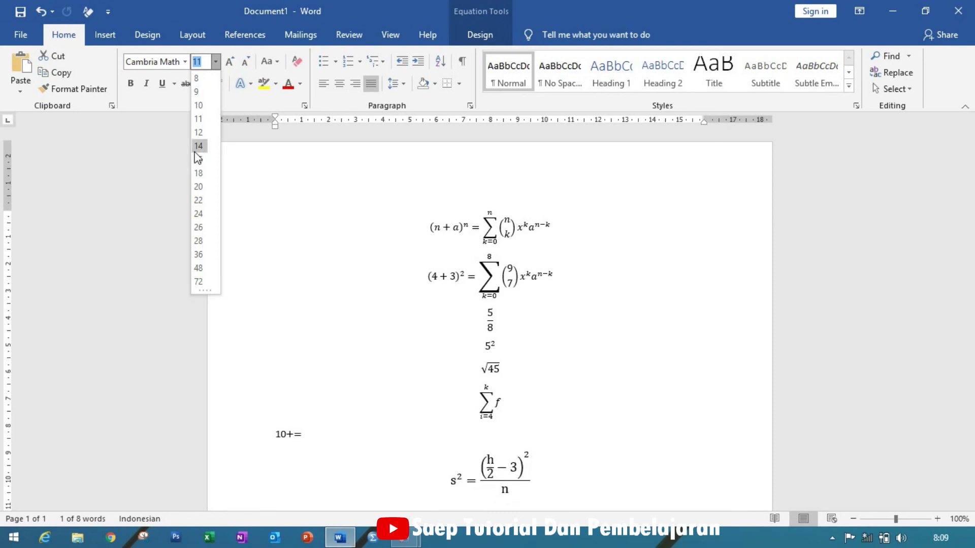
click(342, 223)
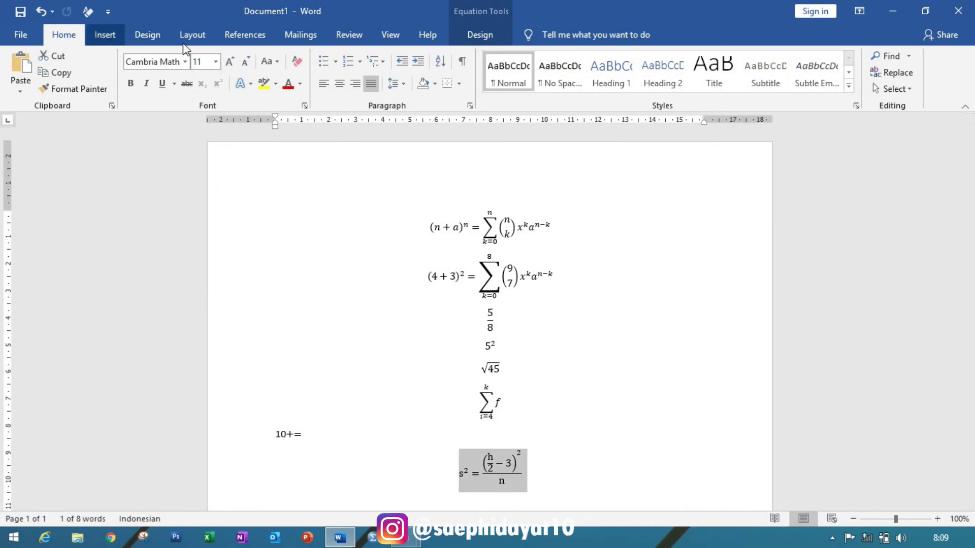
click(107, 36)
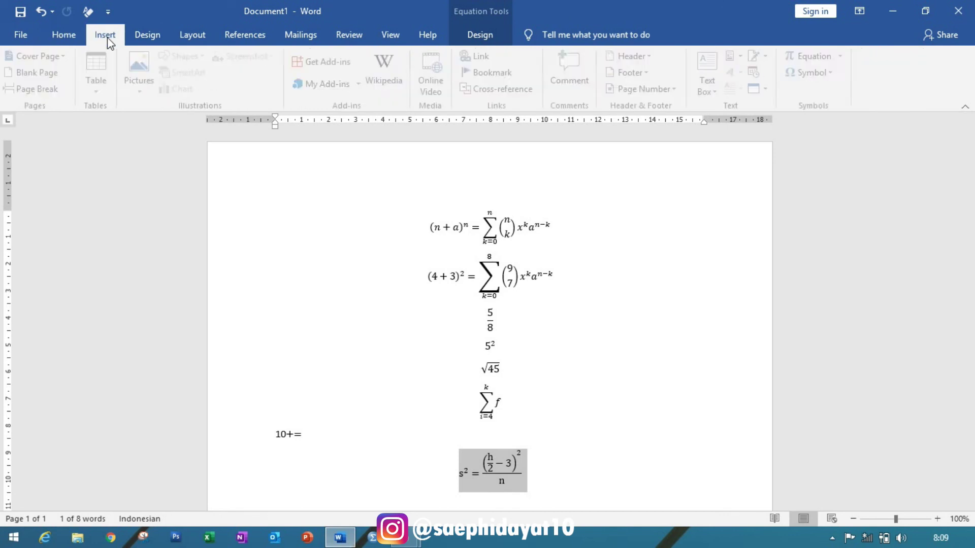
click(824, 62)
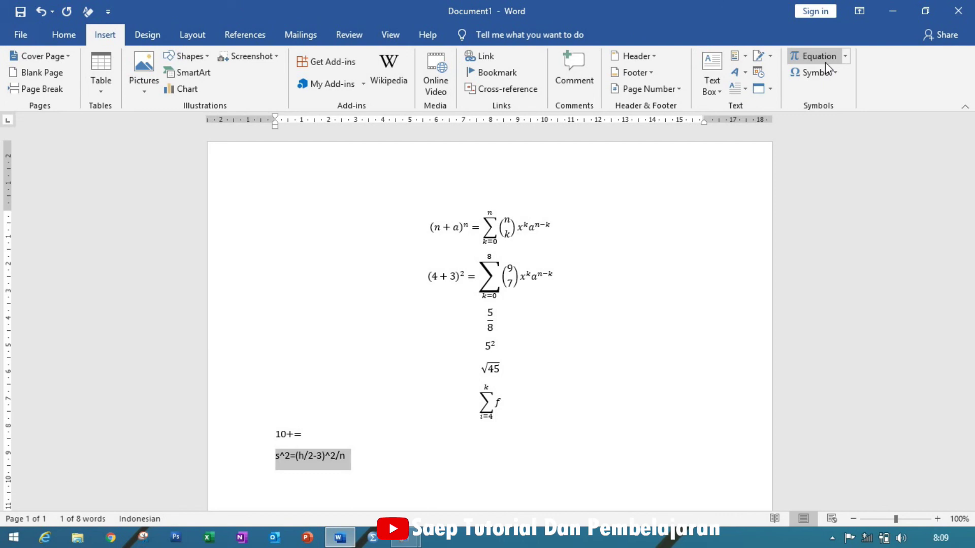
click(825, 62)
Insert a new empty equation on the line below the s² equation.
click(552, 475)
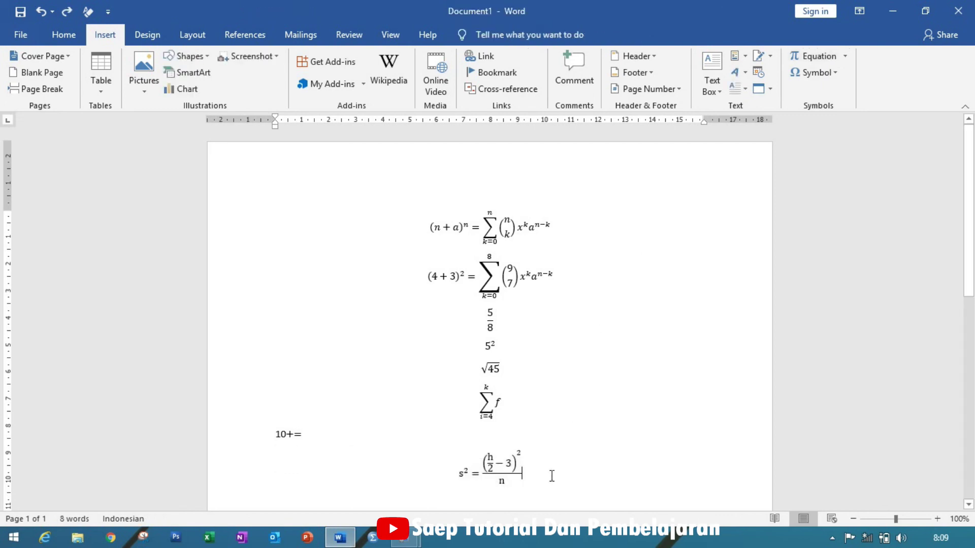
key(Return)
click(814, 53)
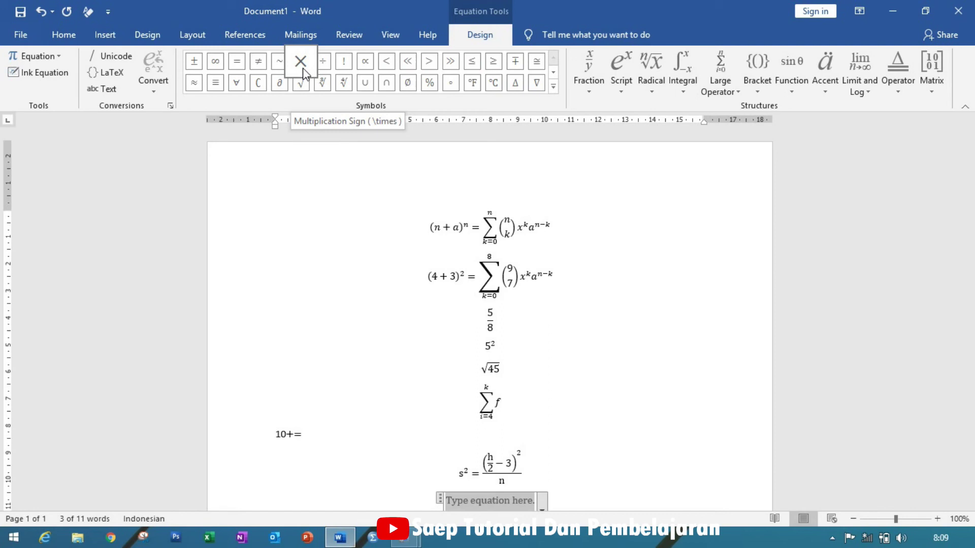
Insert the Mathematical Bold Phi Symbol (character code 1D6DF) three times into the empty equation from the full symbol set.
click(105, 35)
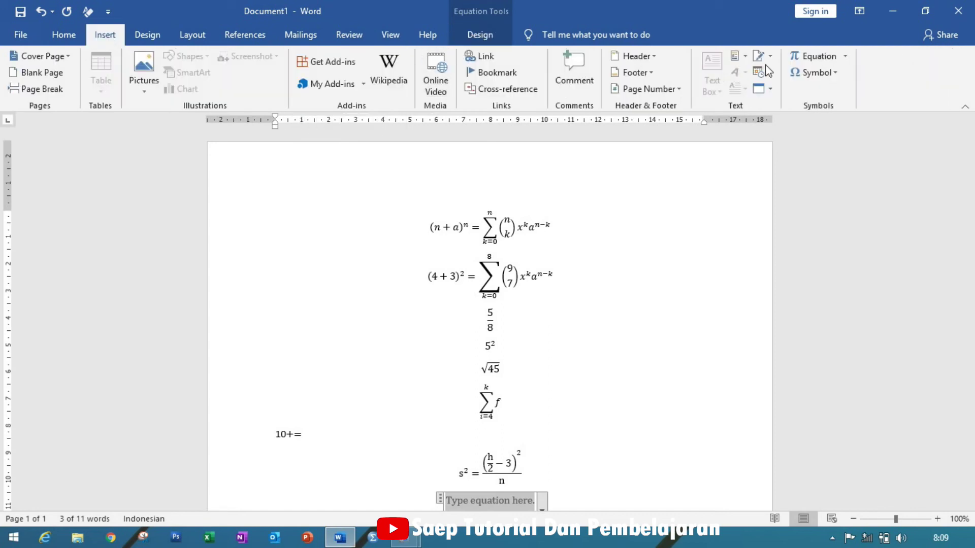
click(807, 73)
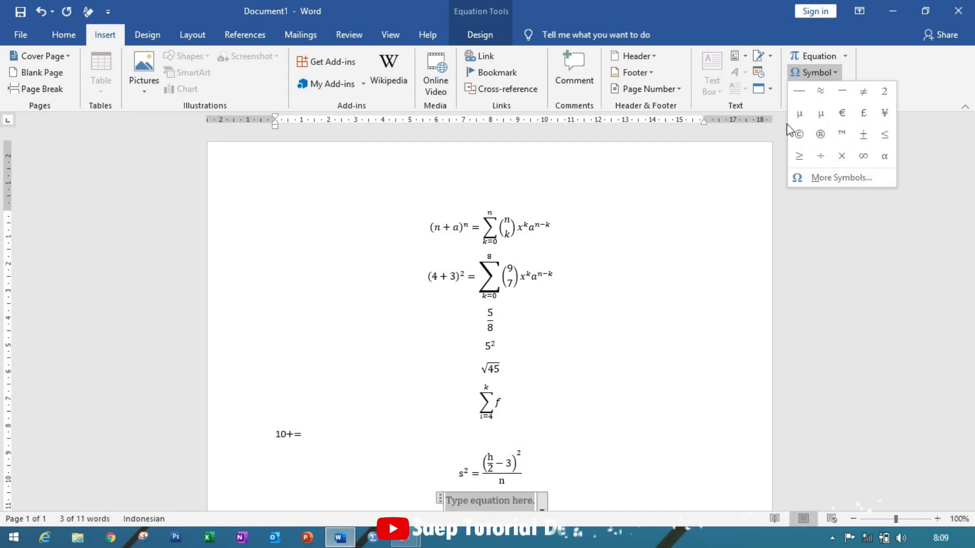
click(816, 178)
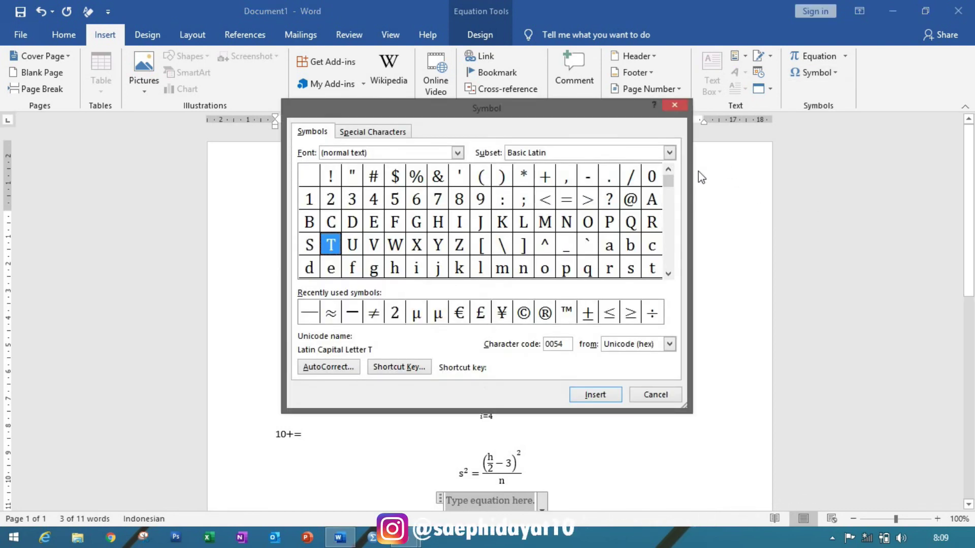
drag(668, 178, 665, 273)
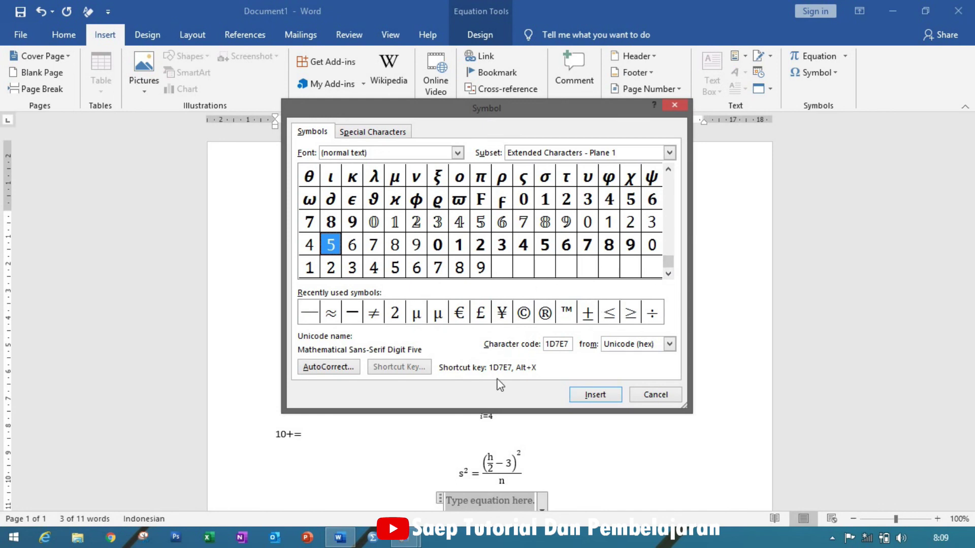
scroll(668, 248, up, 5)
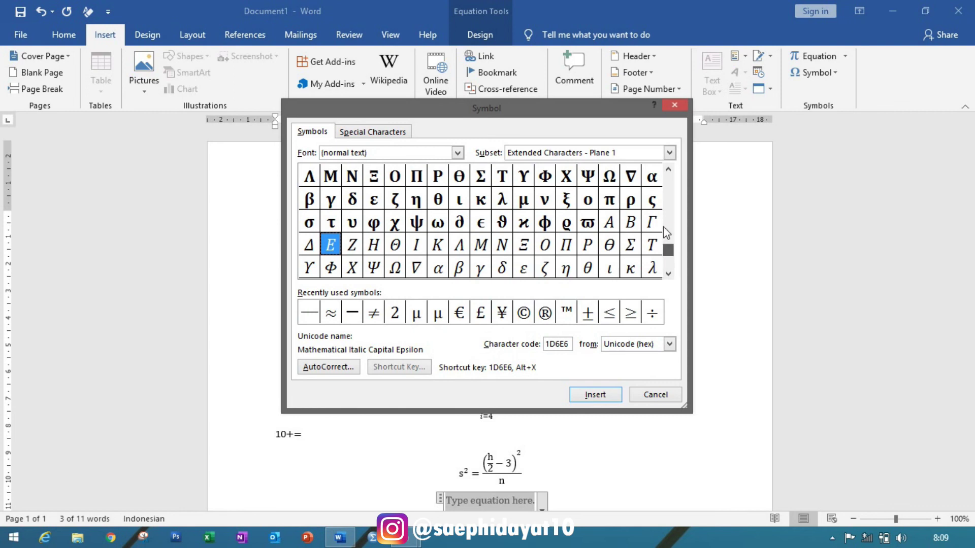
scroll(668, 133, up, 1)
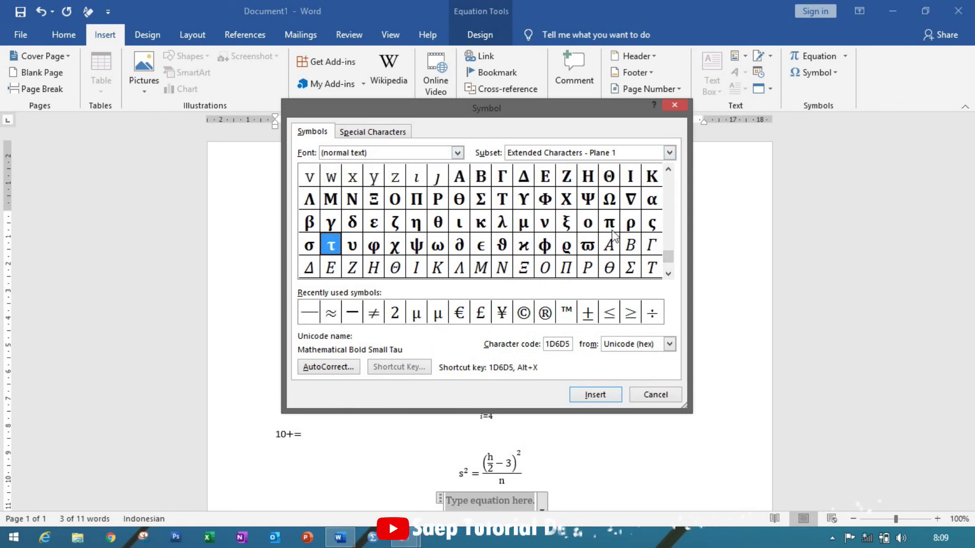
click(546, 246)
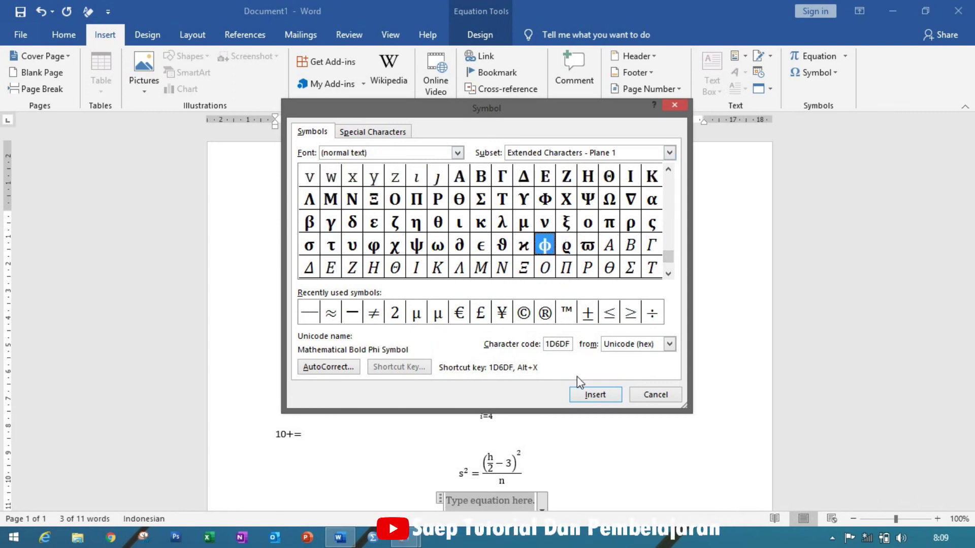
click(589, 394)
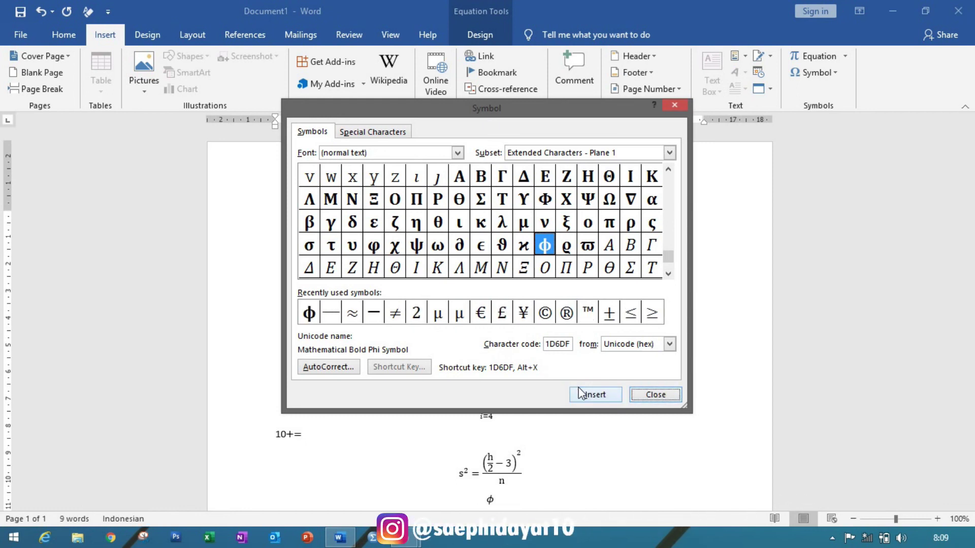
click(589, 398)
click(598, 399)
click(654, 394)
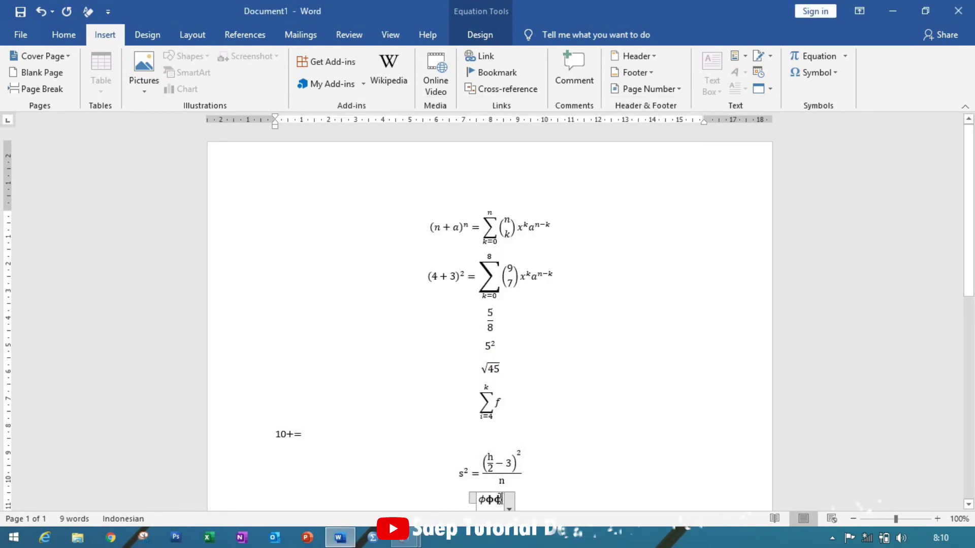
Browse the full symbol set in the fonts Adobe Caslon Pro, Adobe Caslon Pro Bold, Adobe Garamond Pro, Adobe Garamond Pro Bold and Aharoni.
click(817, 72)
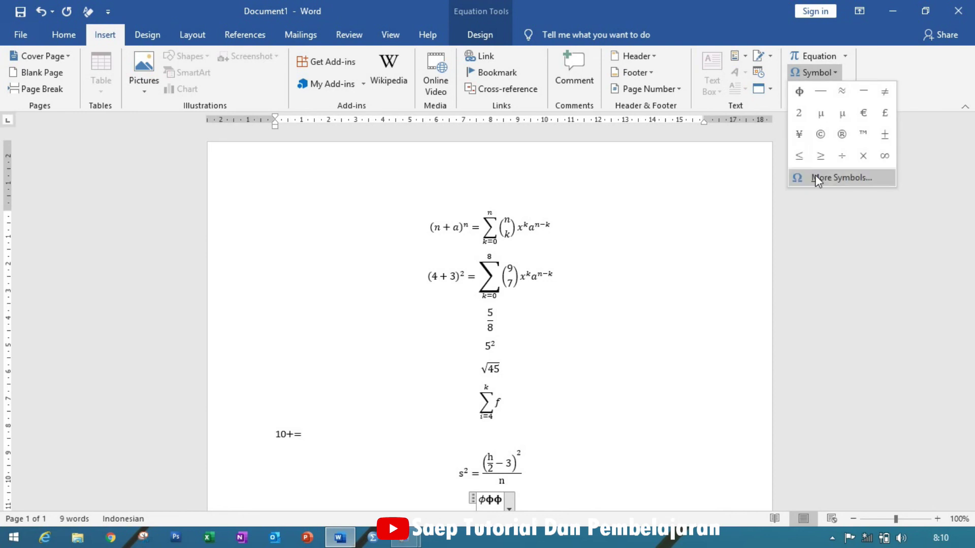
click(816, 177)
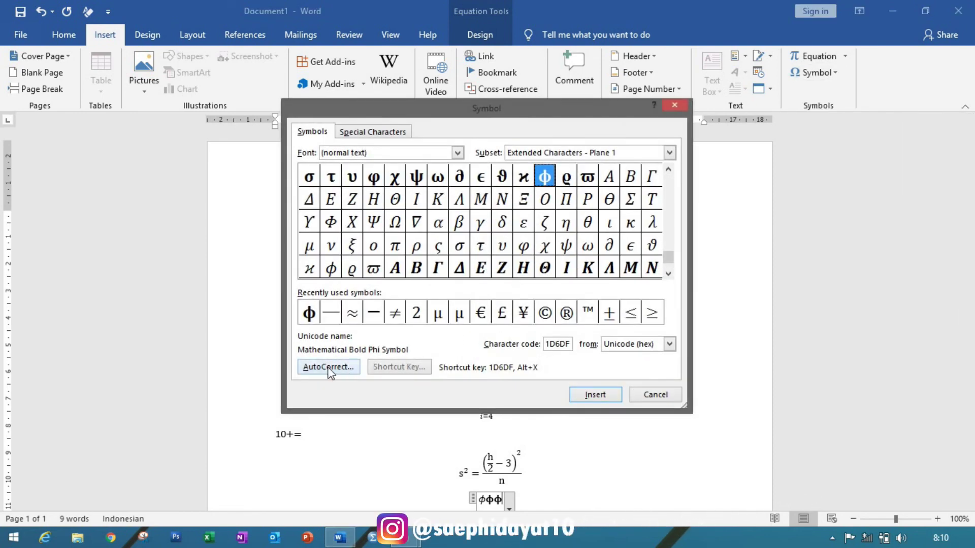
click(453, 154)
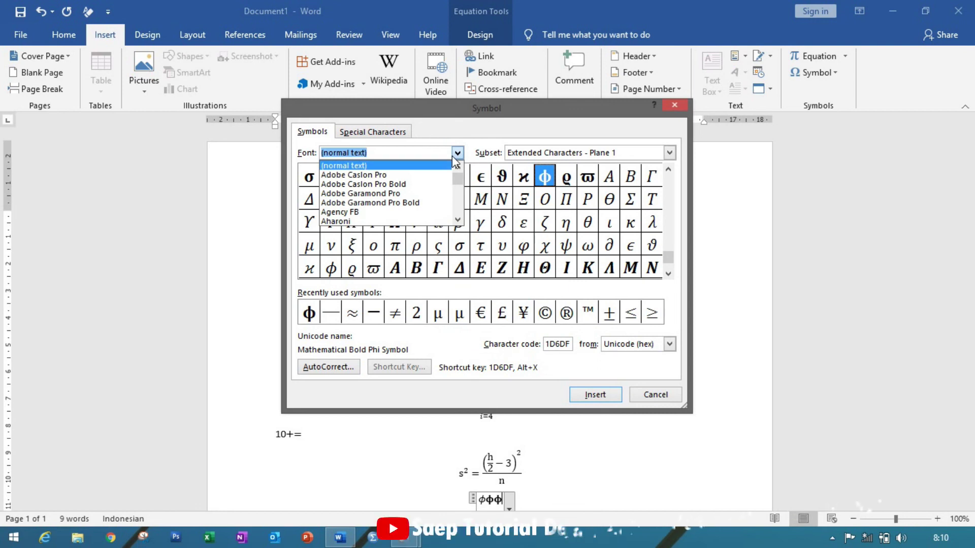
click(384, 179)
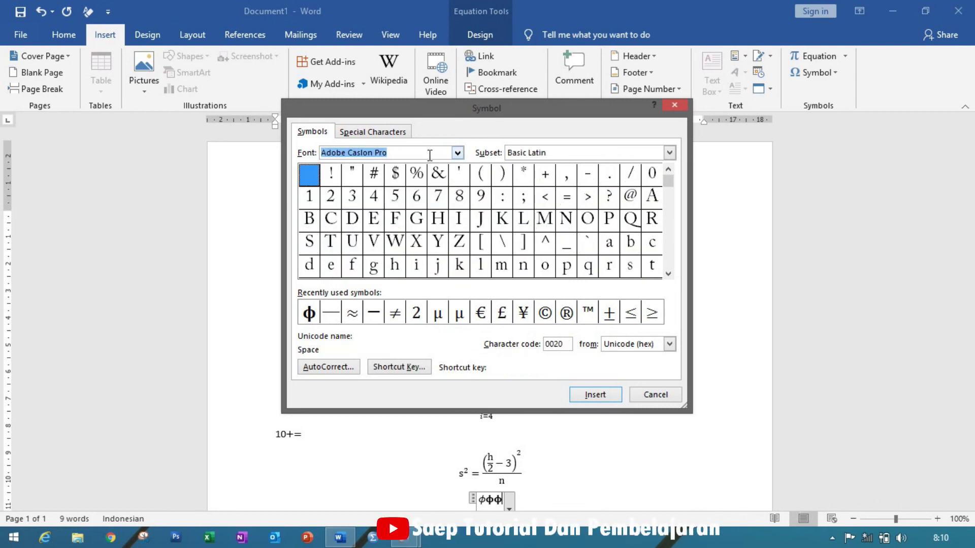
click(459, 153)
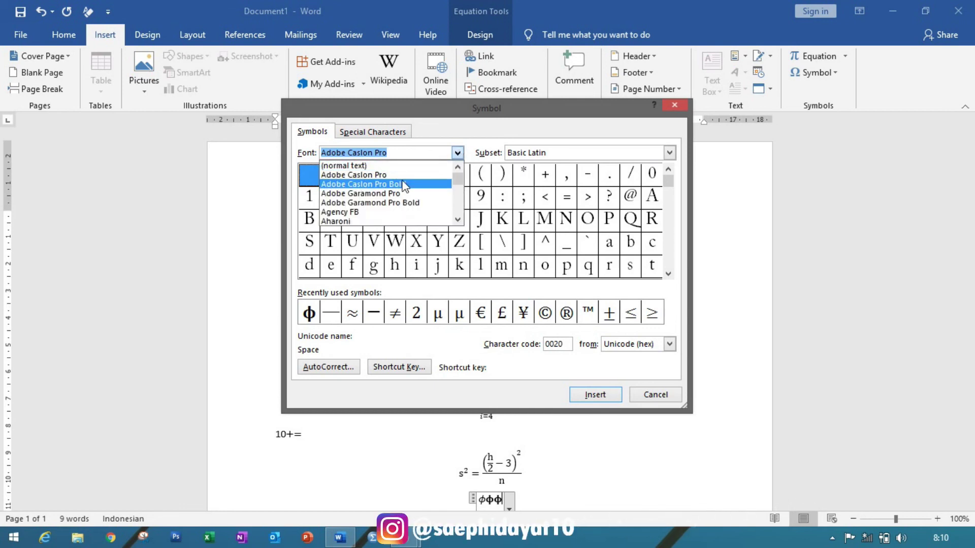
click(404, 184)
click(458, 153)
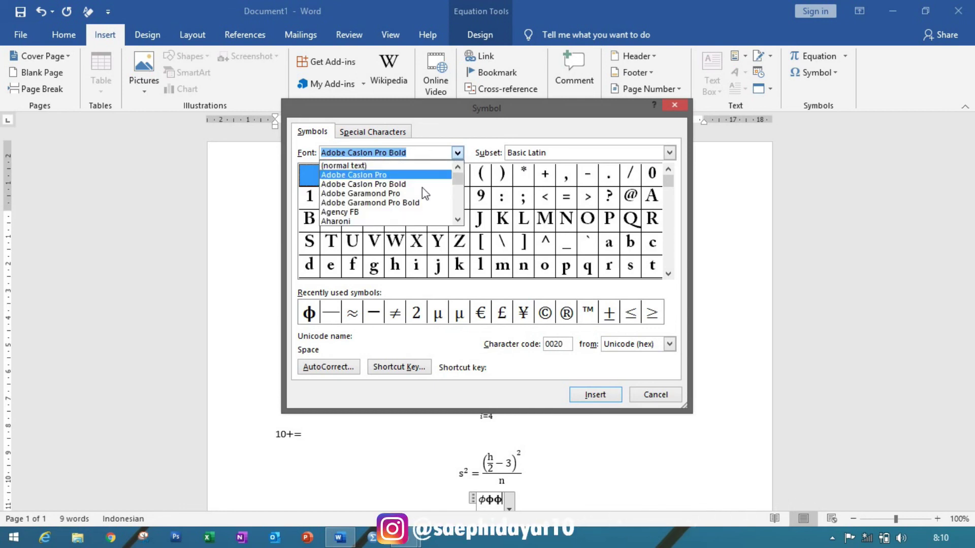
click(401, 193)
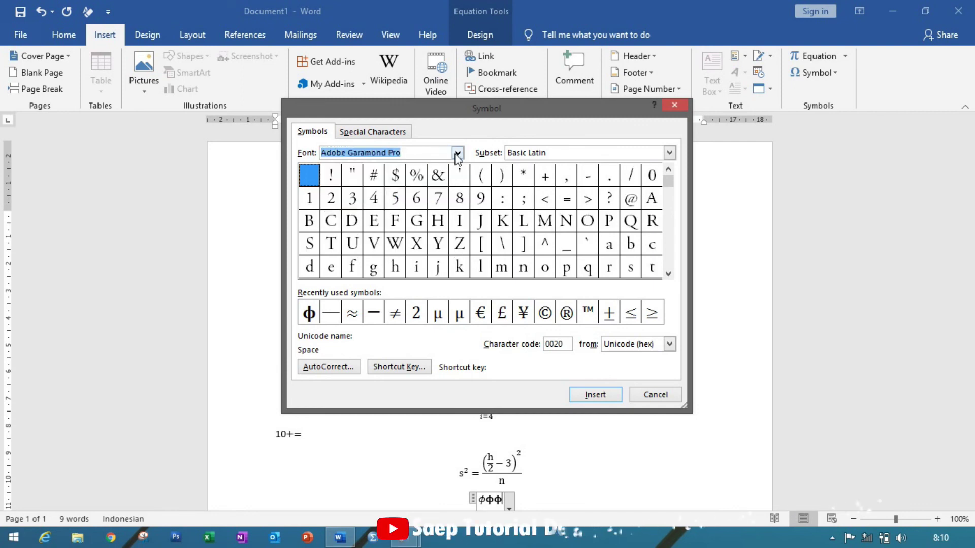
click(457, 152)
click(375, 203)
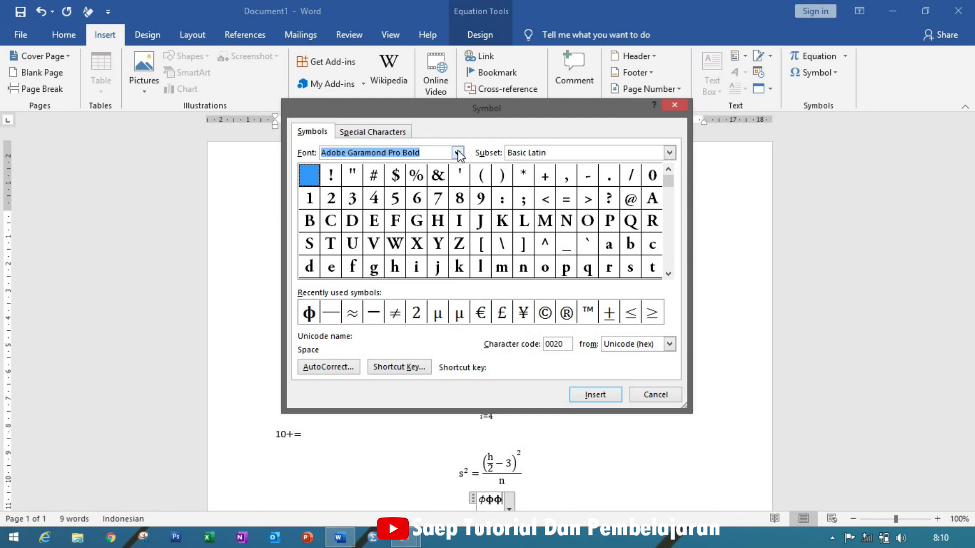
click(458, 153)
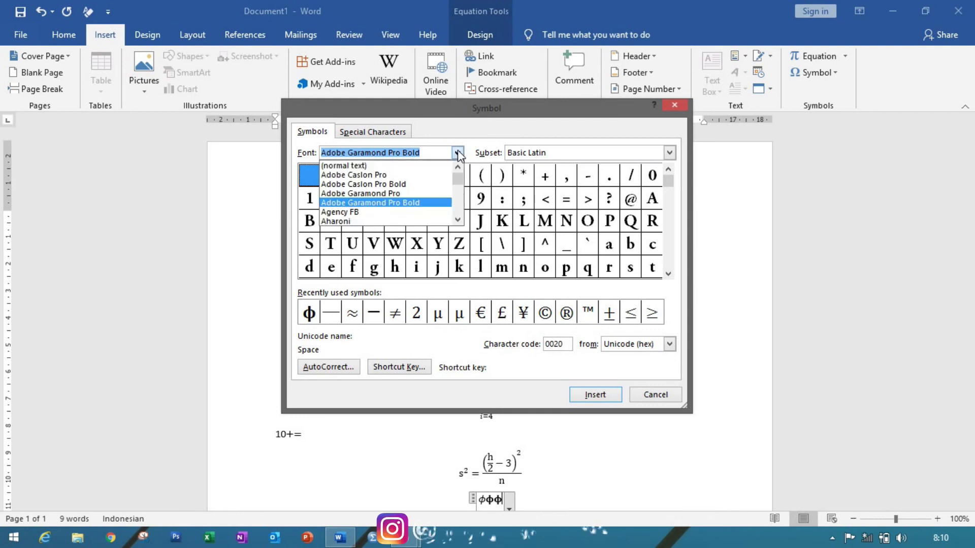
click(380, 222)
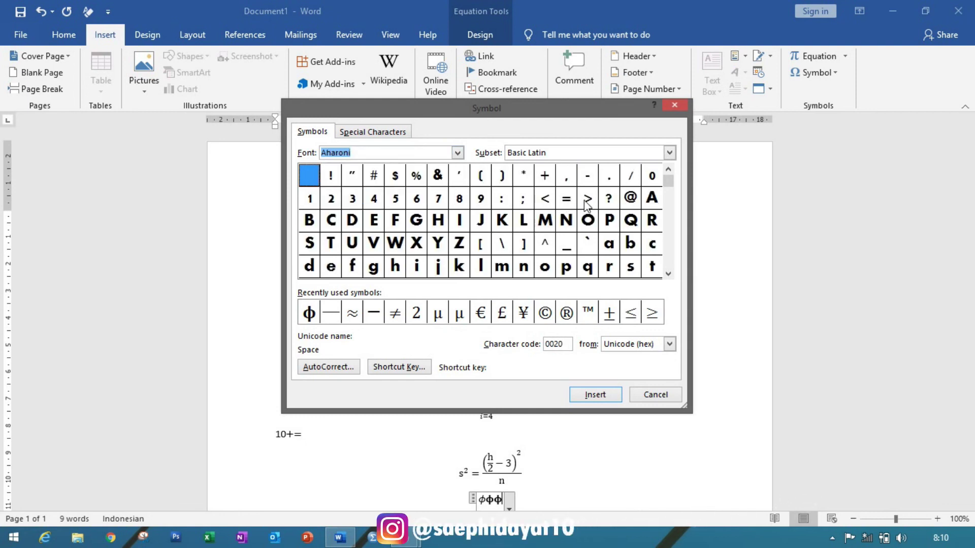
View the Aharoni subsets Latin-1 Supplement, Latin Extended-B, Spacing Modifier Letters and General Punctuation, and close the symbol set without inserting a symbol.
click(670, 153)
click(548, 174)
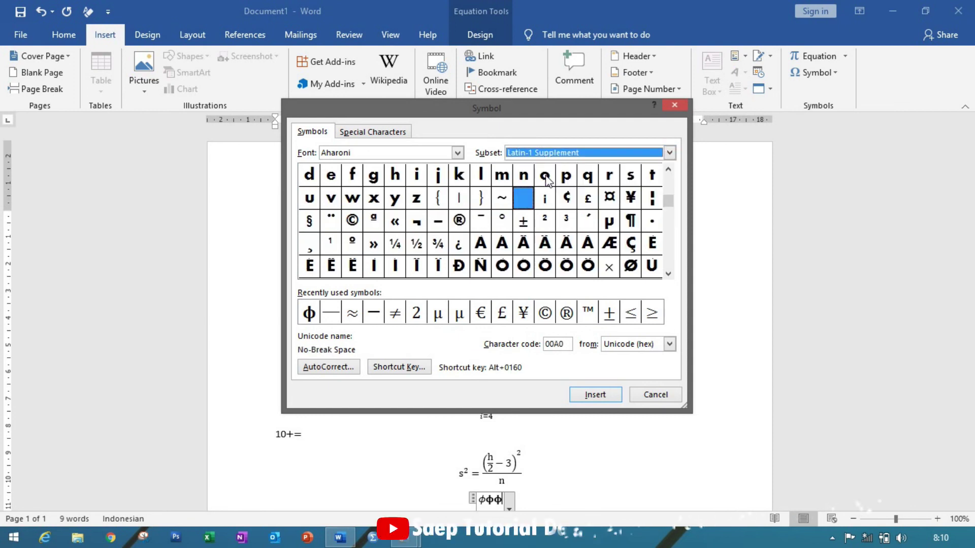
click(670, 152)
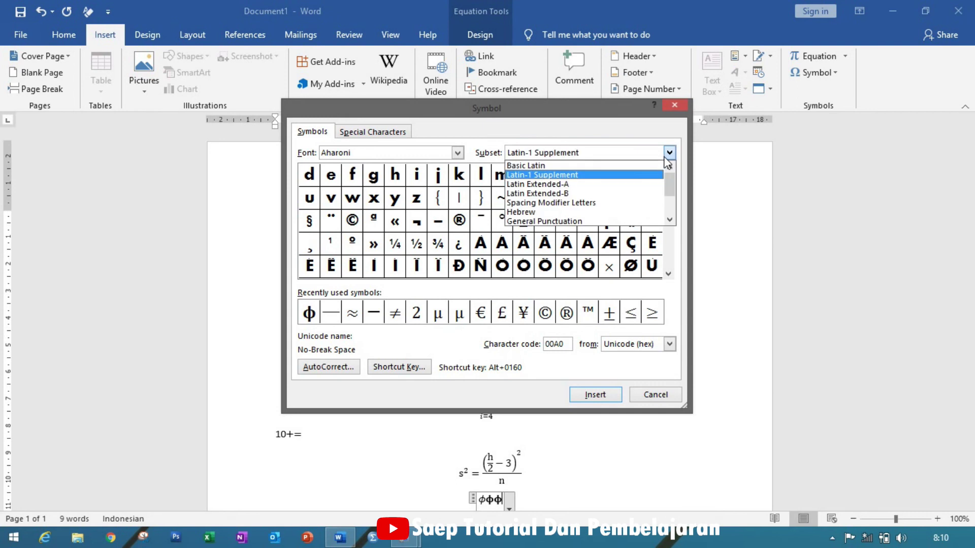
click(584, 193)
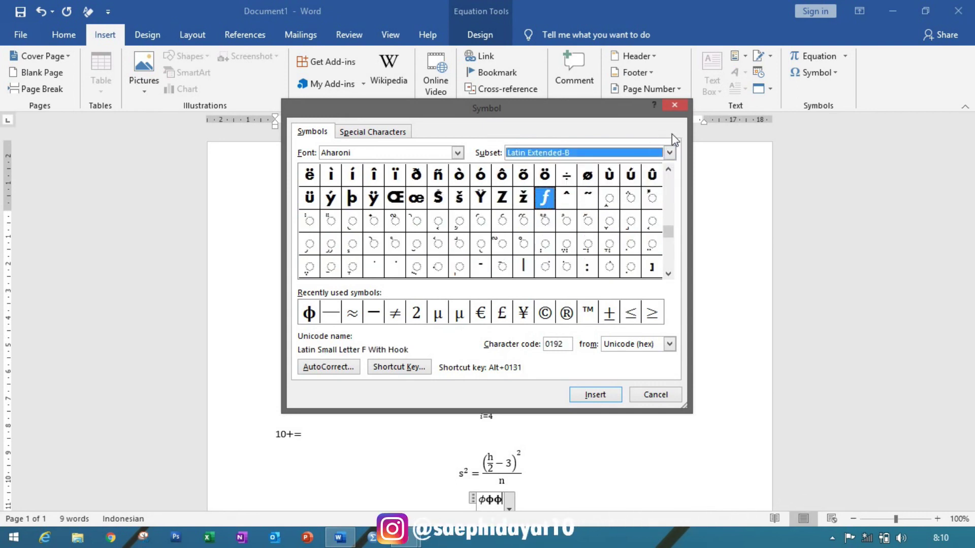
click(670, 152)
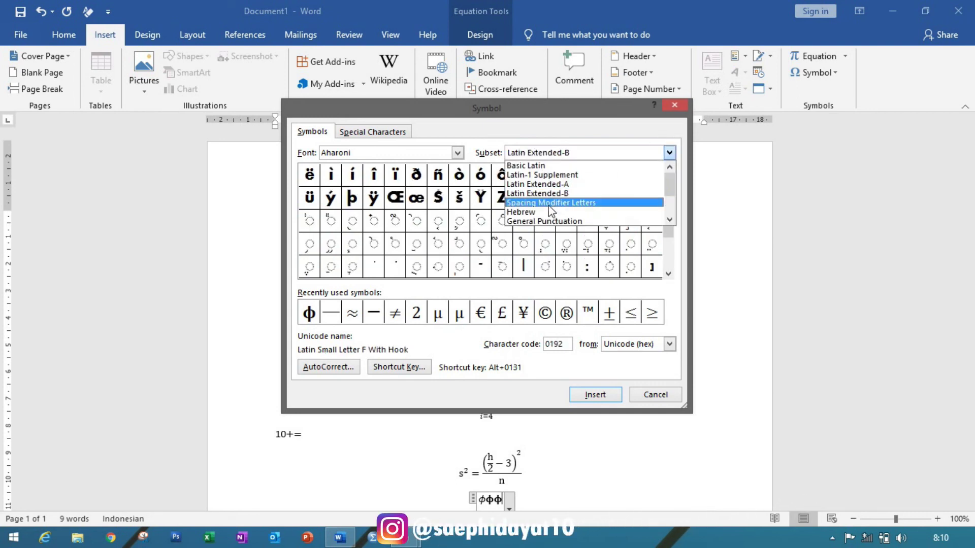
click(550, 208)
click(670, 152)
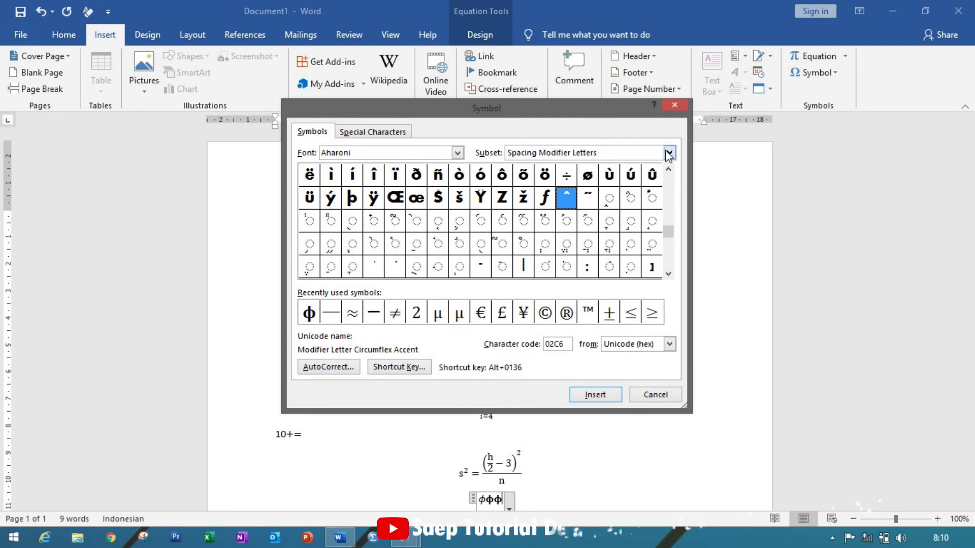
click(547, 221)
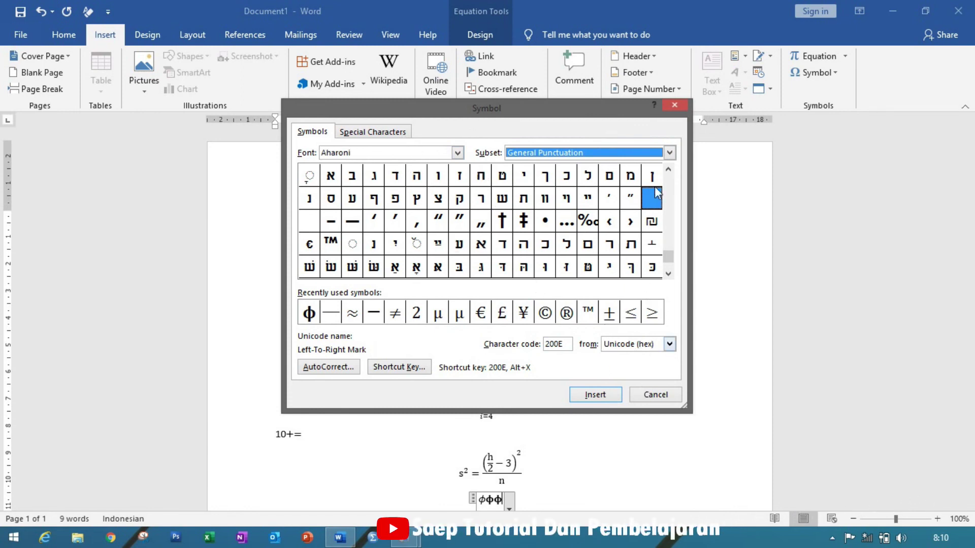
click(671, 107)
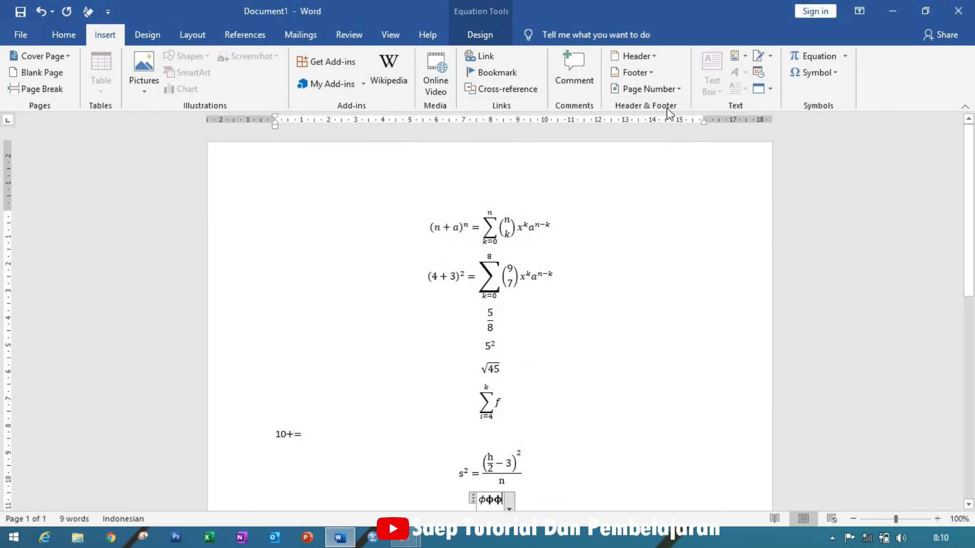